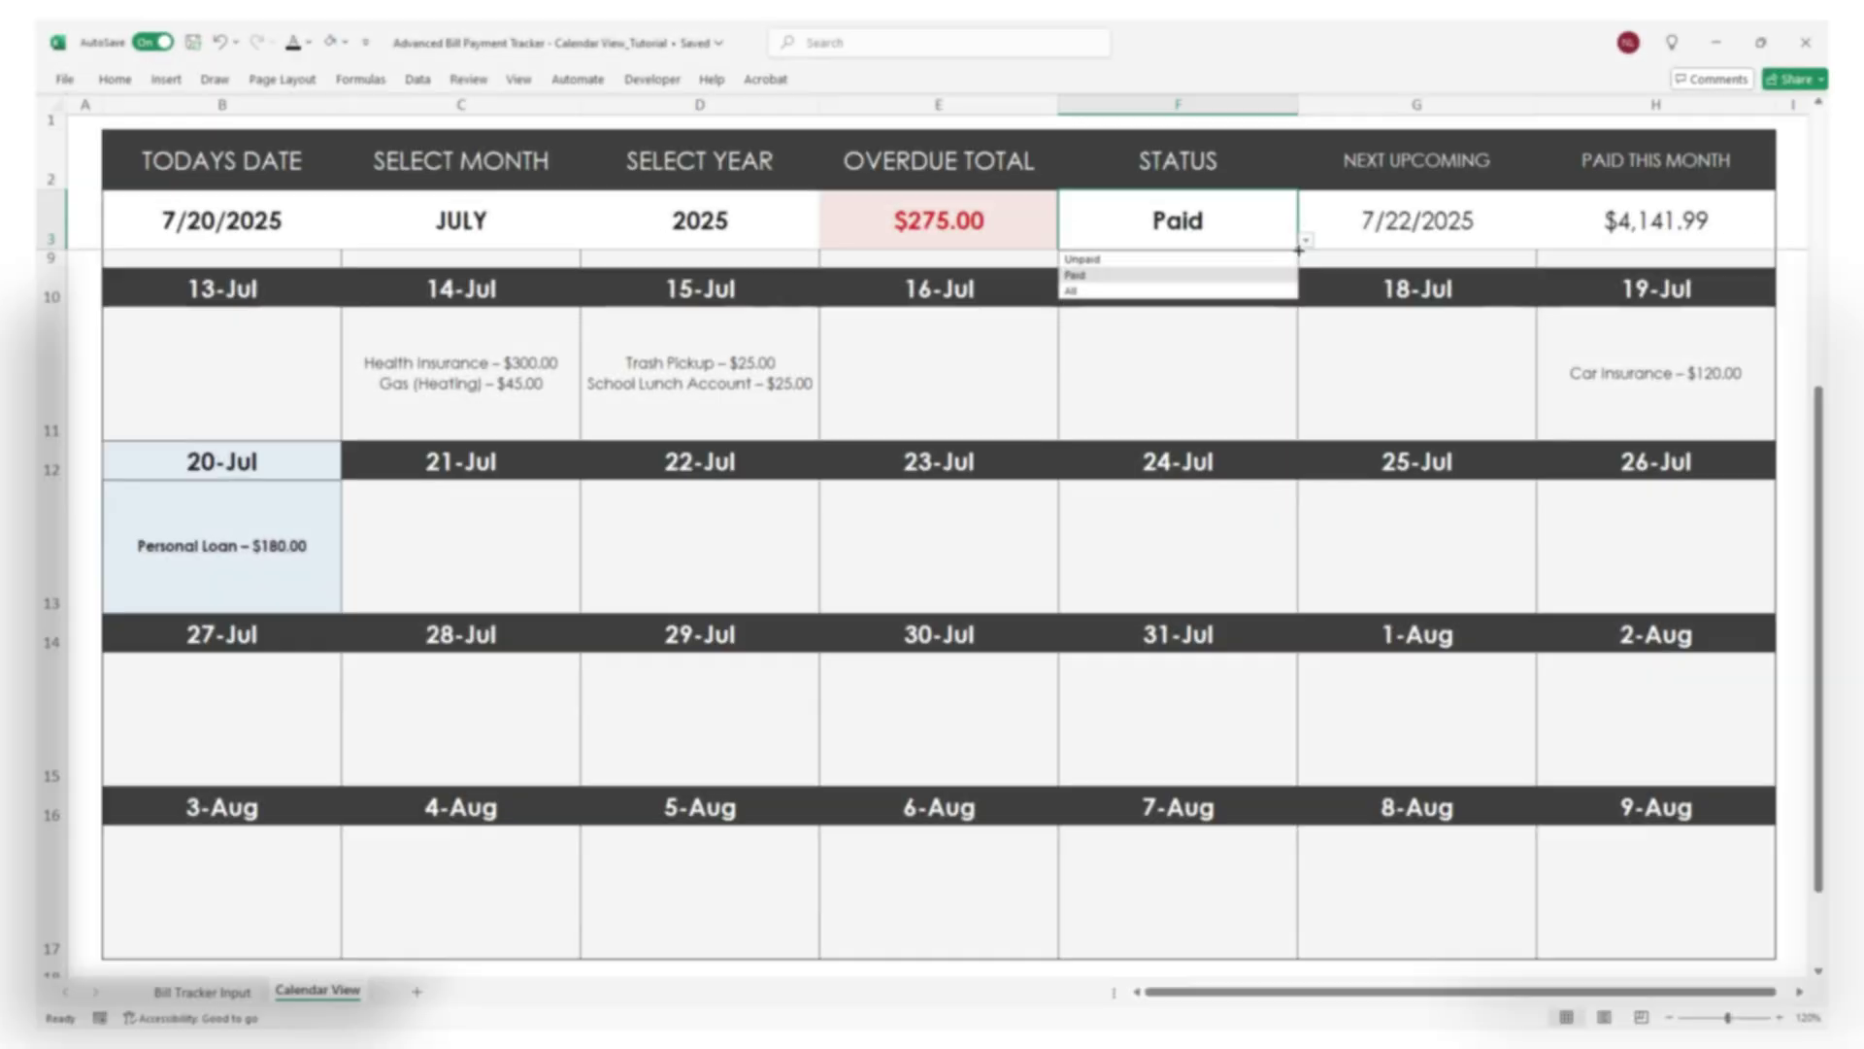
Try the F3 Status filter on All, Unpaid and Paid, then check HOA Fees on 3-Jul.
{"action": "left_click", "coordinate": [1103, 282]}
{"action": "left_click_drag", "start_coordinate": [1858, 753], "coordinate": [1857, 770]}
{"action": "scroll", "coordinate": [1857, 770], "scroll_direction": "up", "scroll_amount": 5}
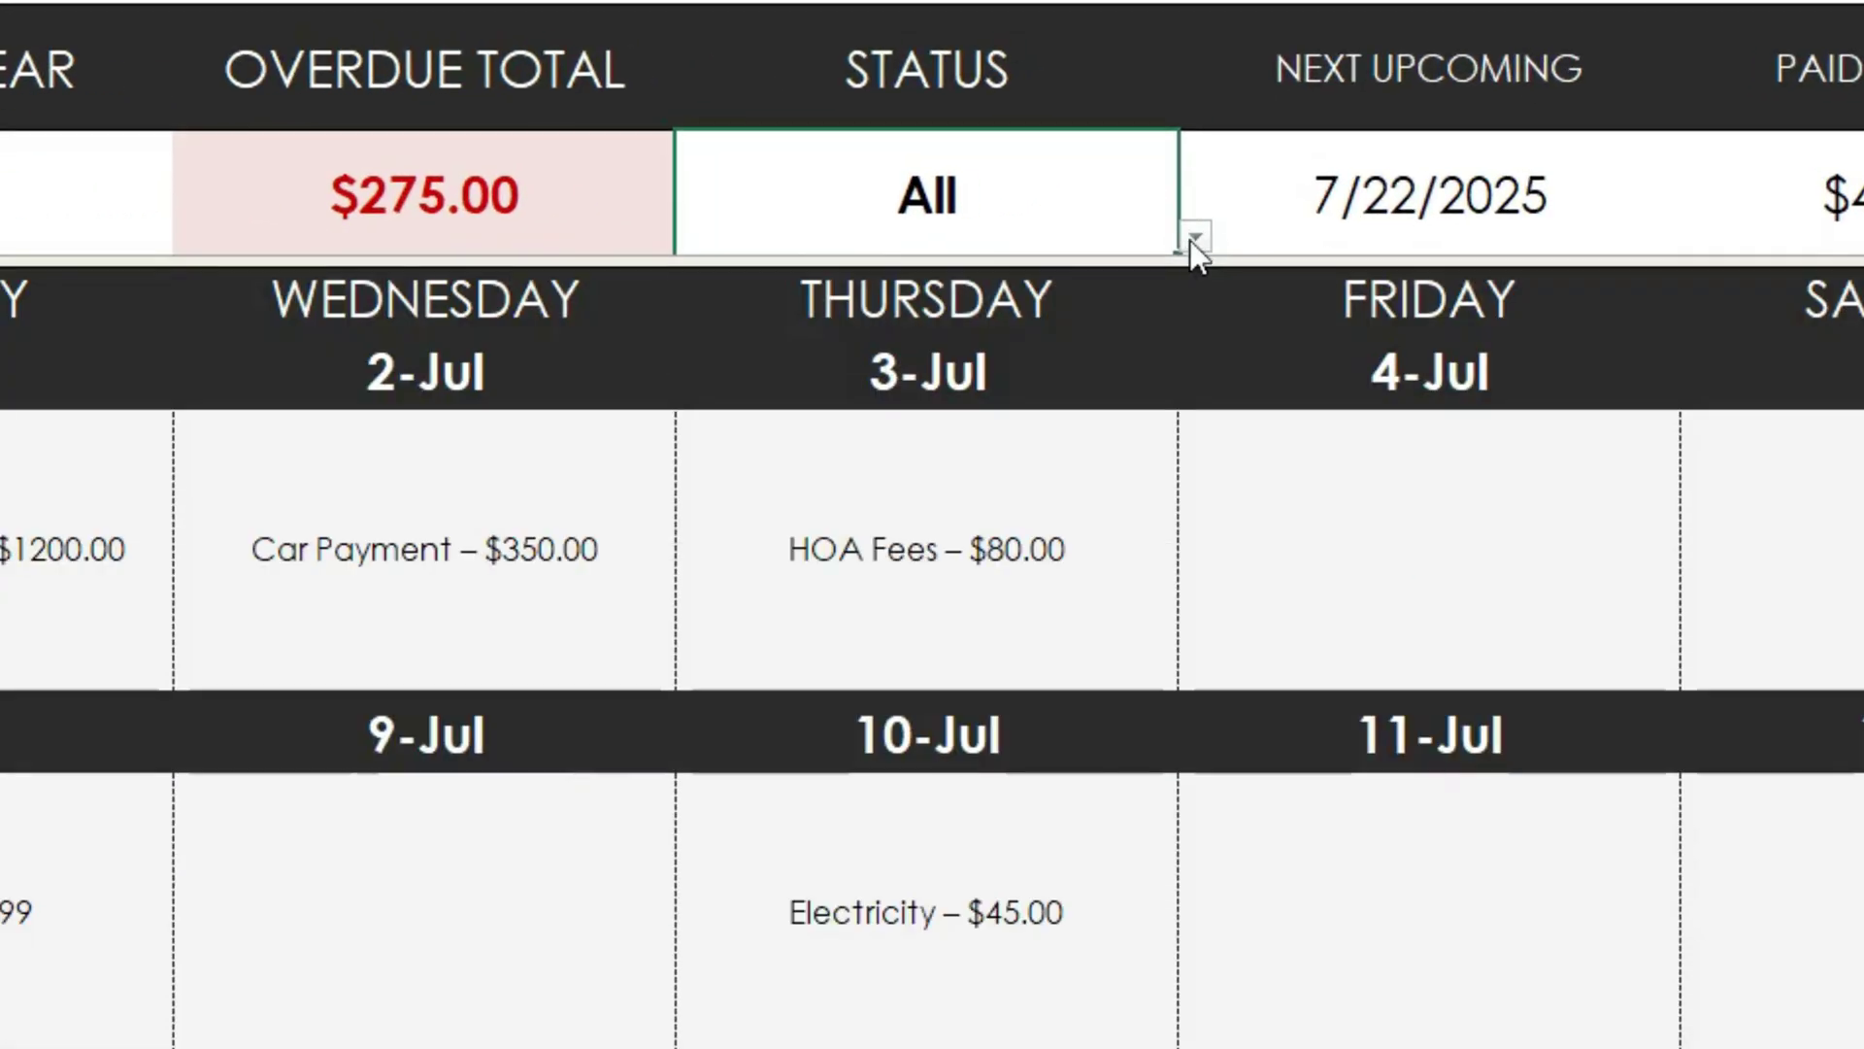
{"action": "left_click", "coordinate": [1318, 230]}
{"action": "left_click", "coordinate": [1150, 282]}
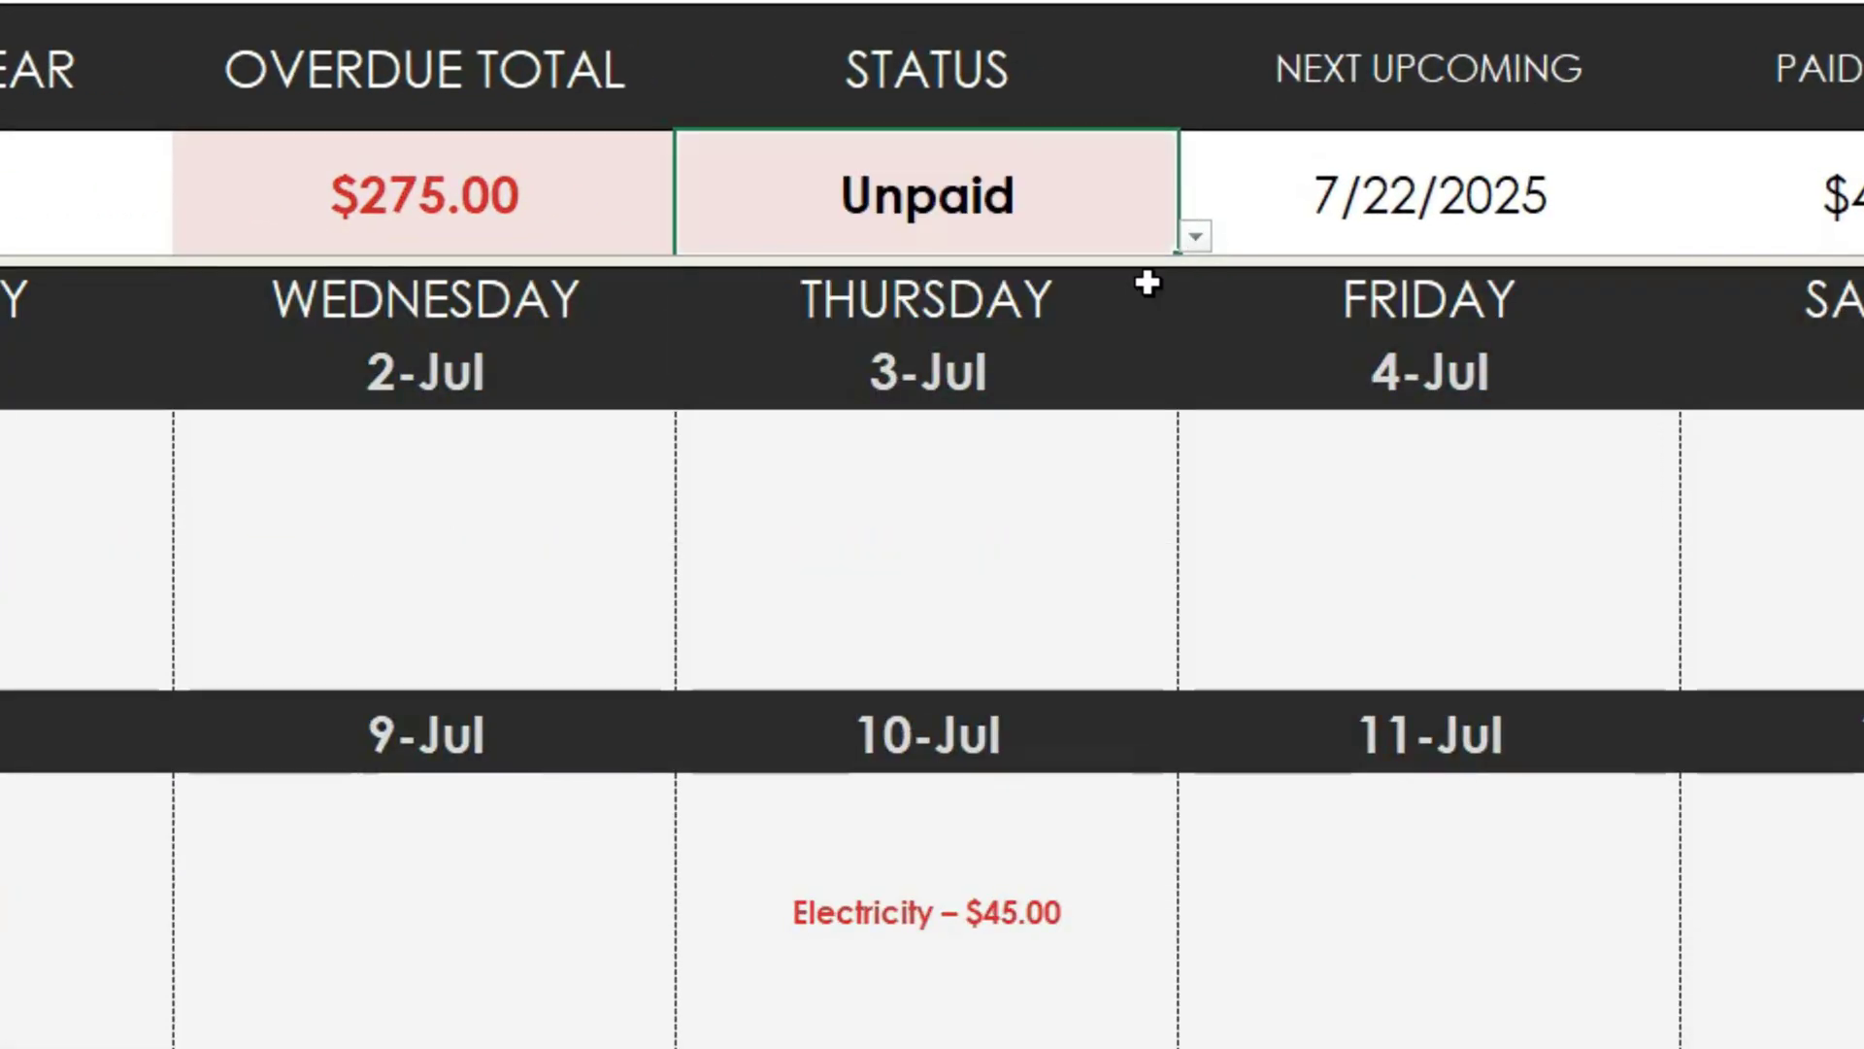
{"action": "left_click", "coordinate": [1192, 238]}
{"action": "left_click", "coordinate": [1132, 300]}
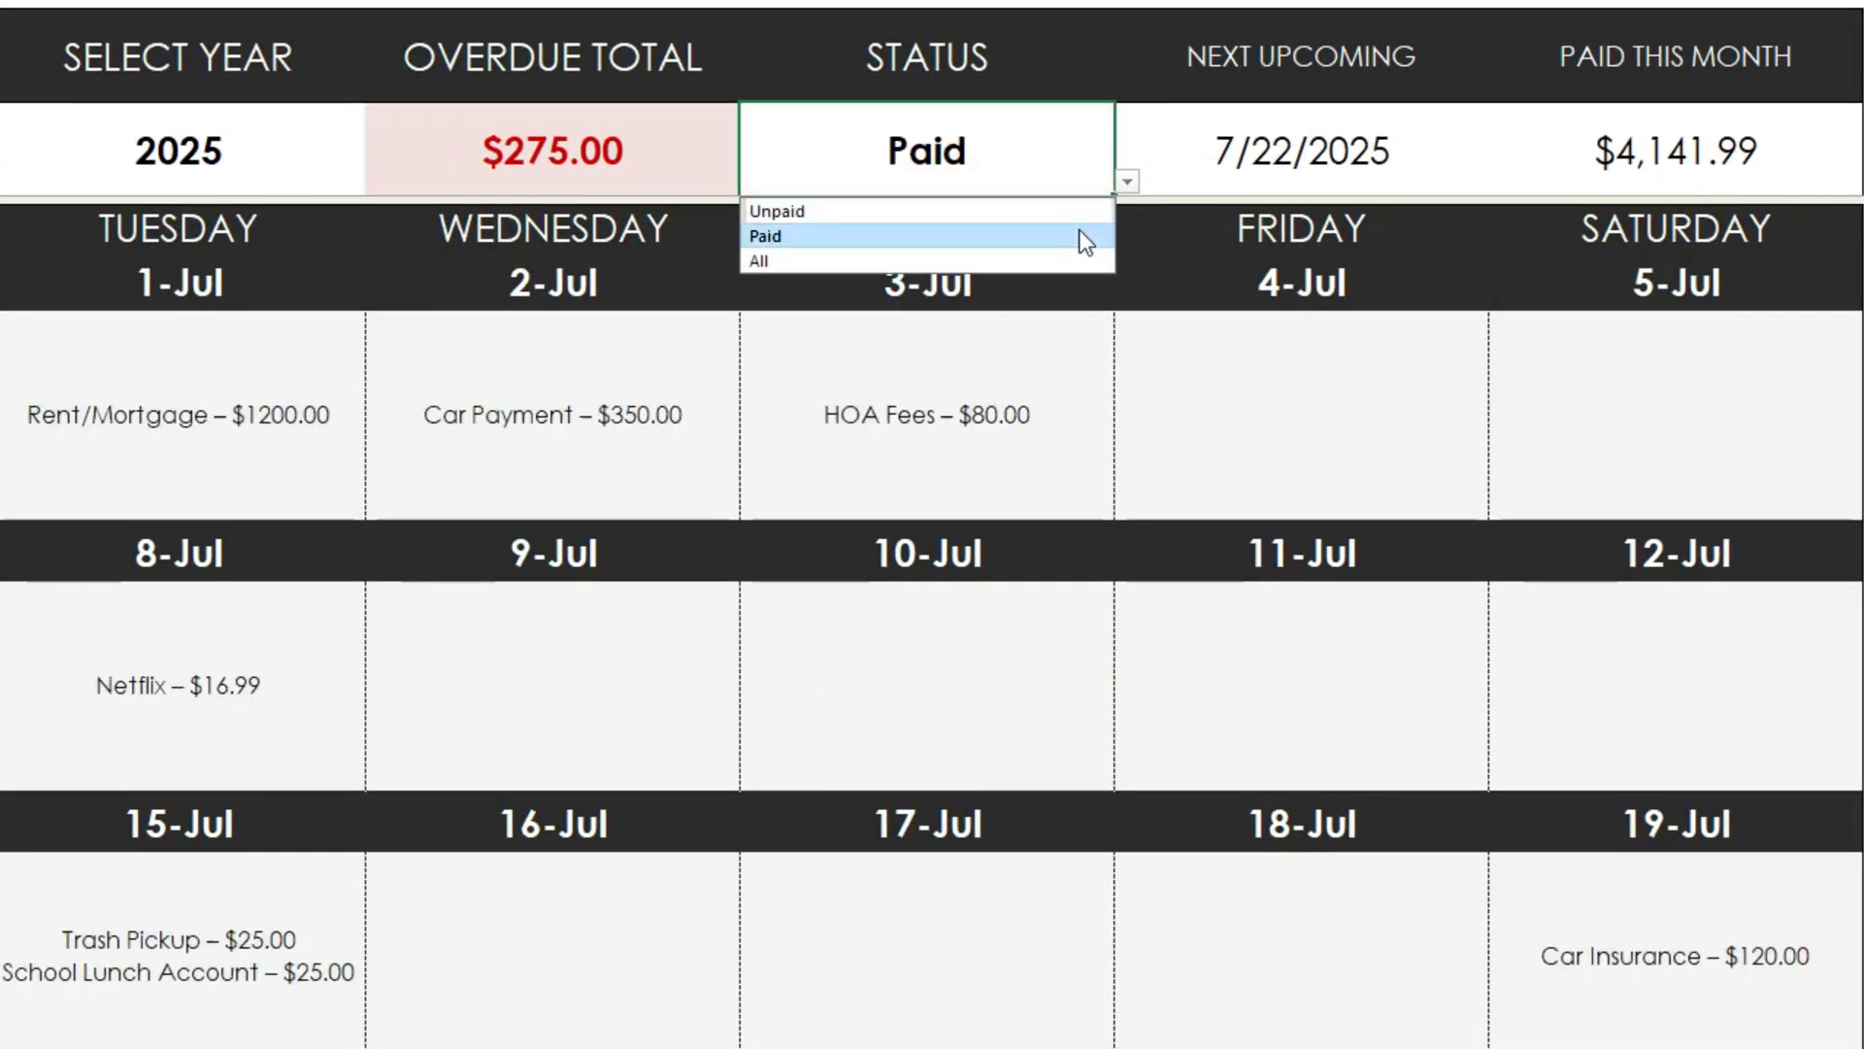
{"action": "left_click", "coordinate": [1041, 630]}
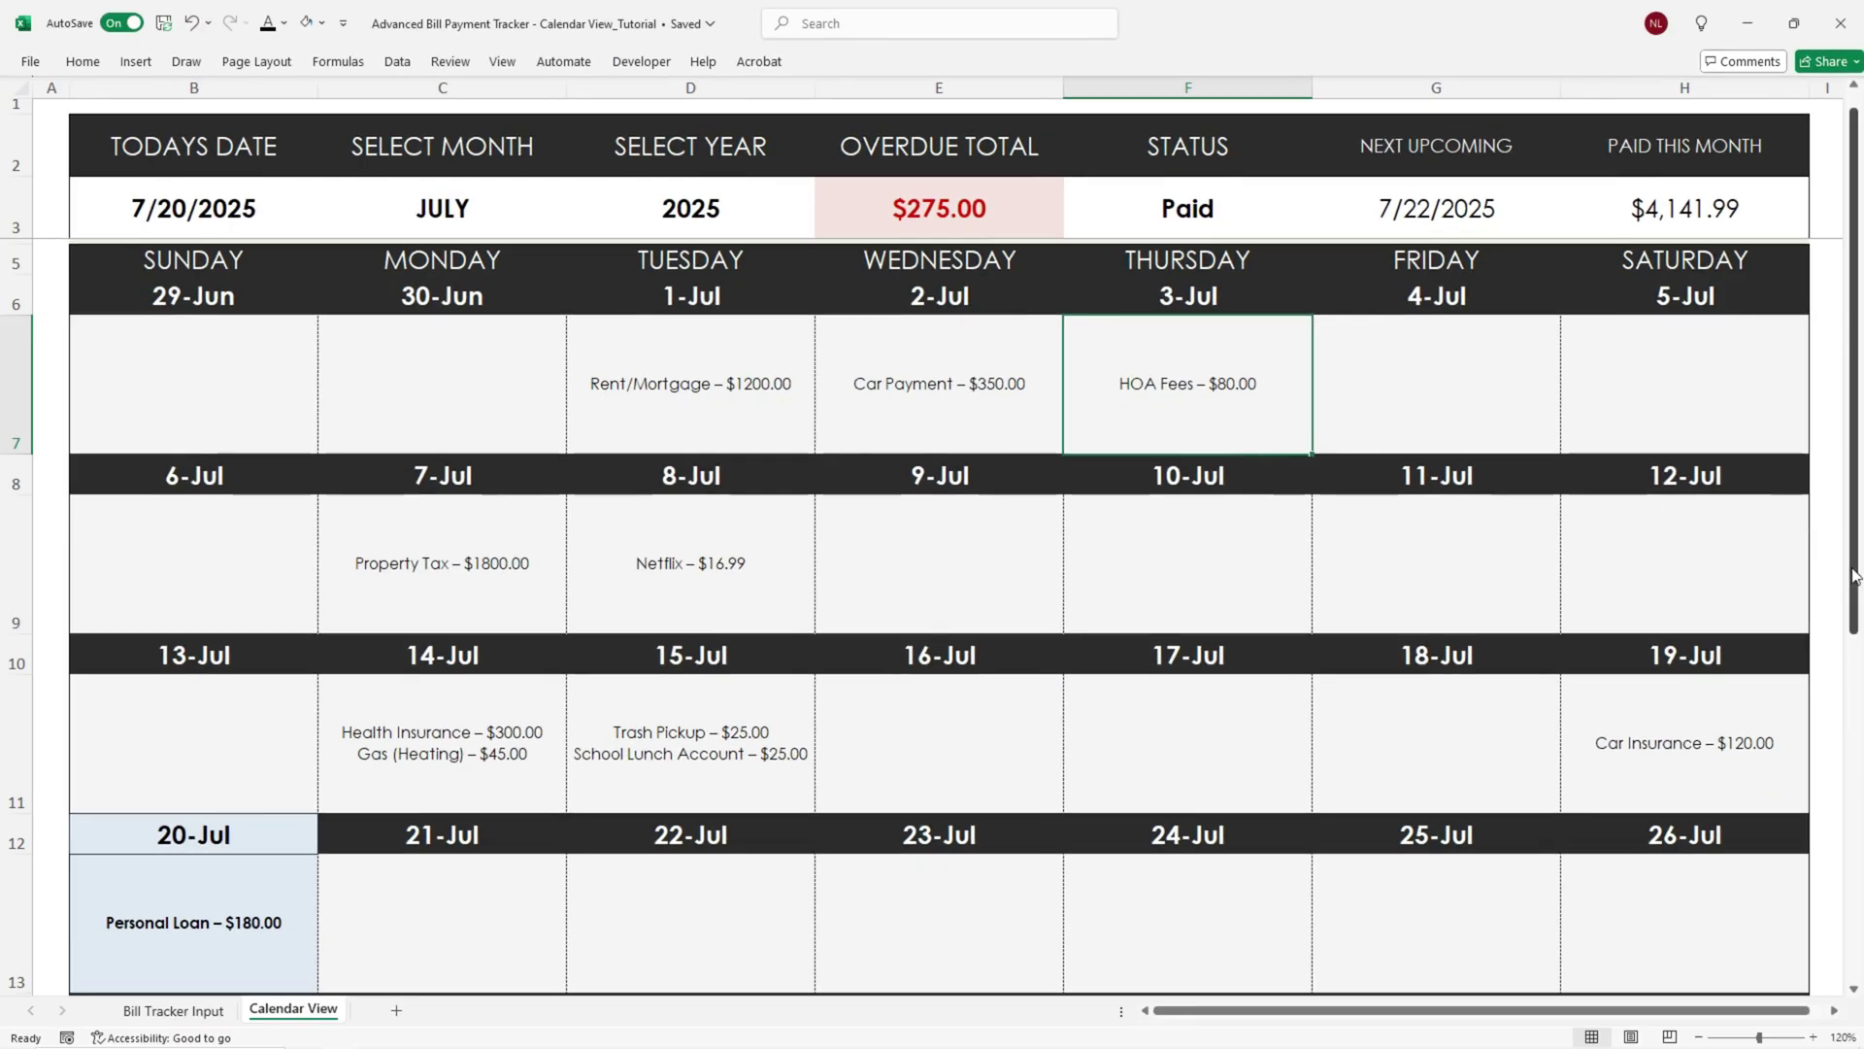
{"action": "left_click_drag", "start_coordinate": [1854, 575], "coordinate": [1859, 857]}
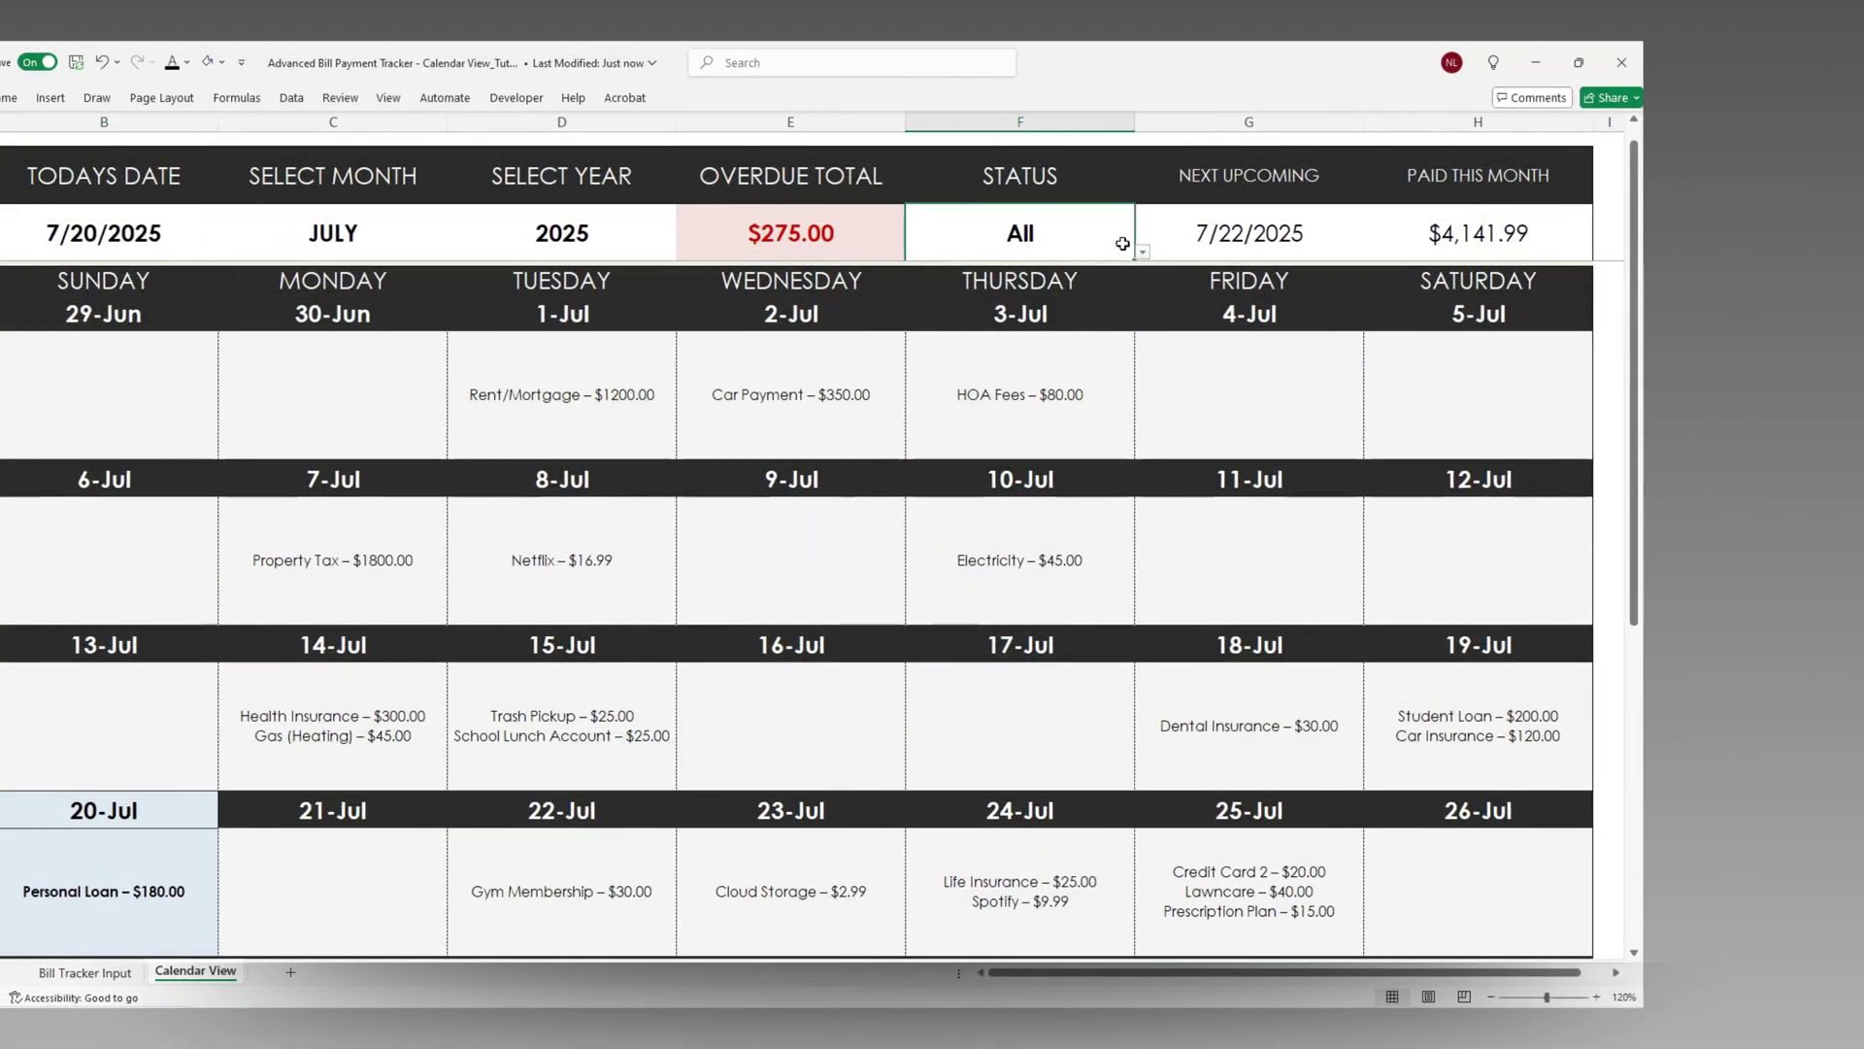
Set the F3 Status filter to Unpaid, so overdue Electricity, Dental Insurance and Student Loan show red.
{"action": "left_click", "coordinate": [1092, 244]}
{"action": "left_click", "coordinate": [1124, 251]}
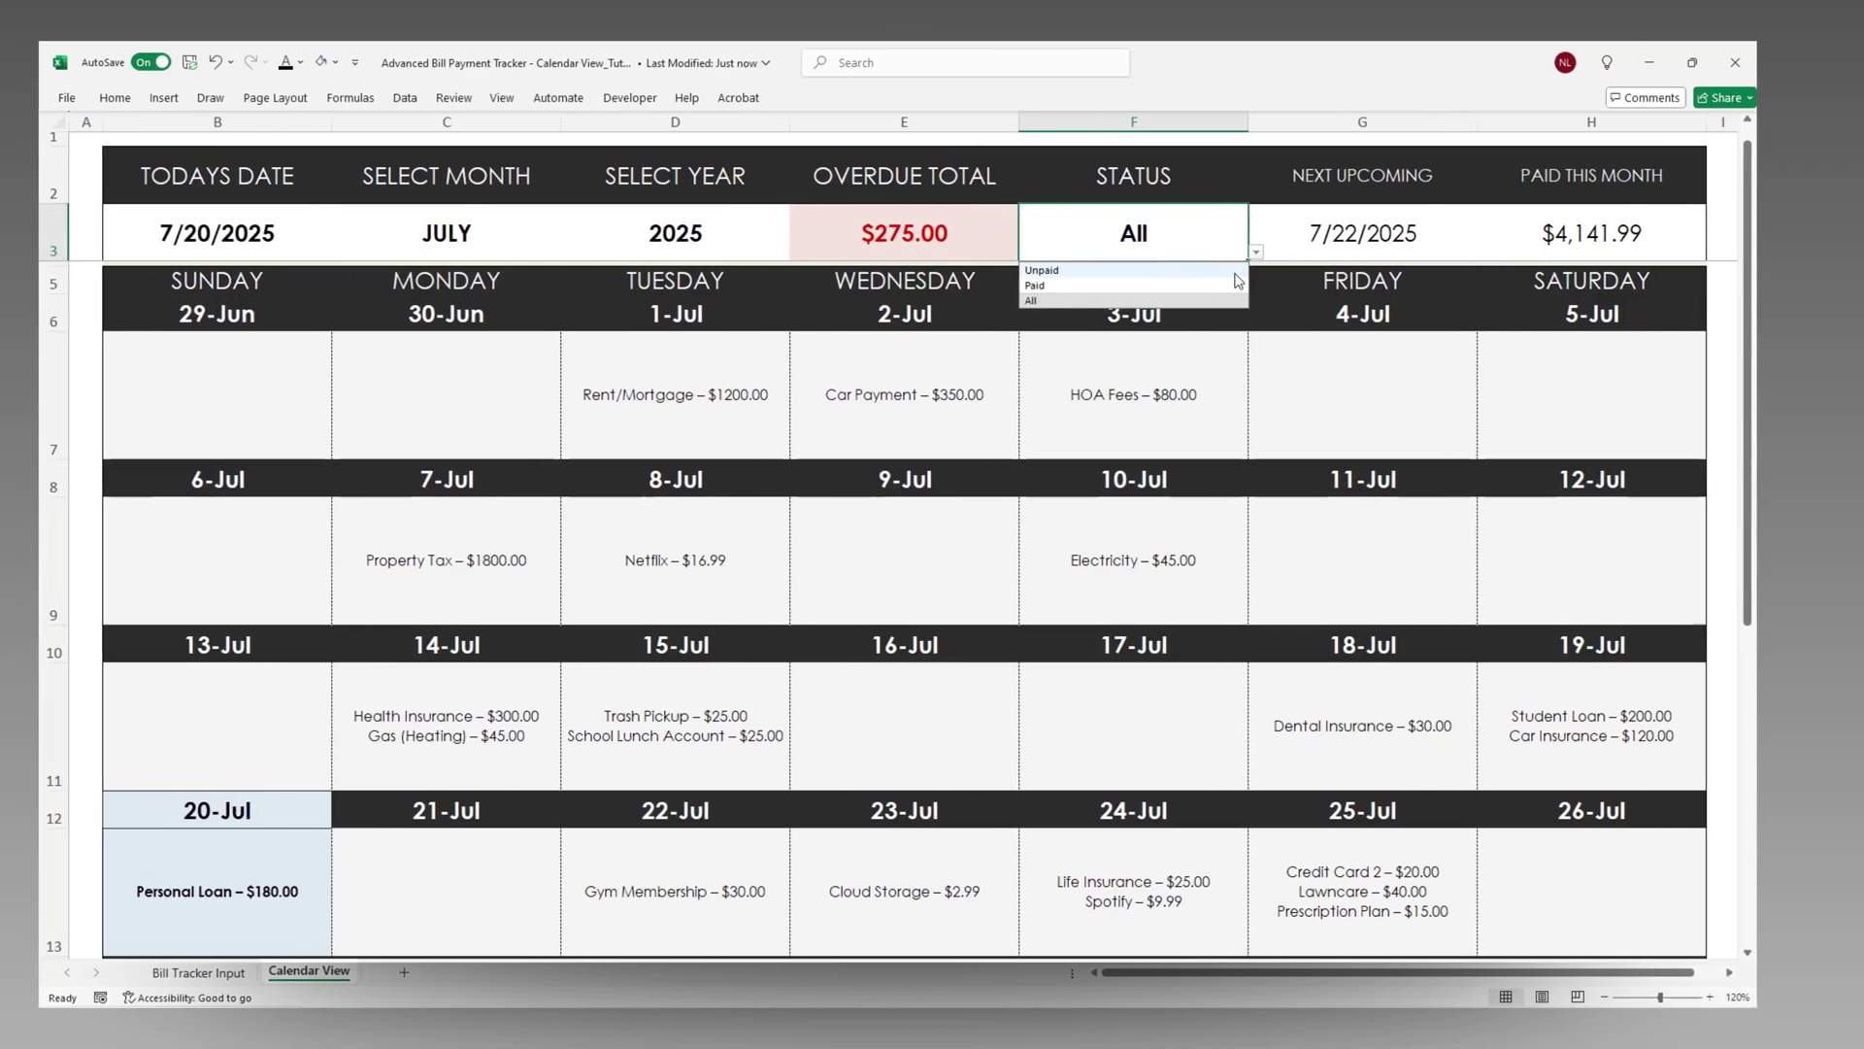
{"action": "left_click", "coordinate": [1200, 271]}
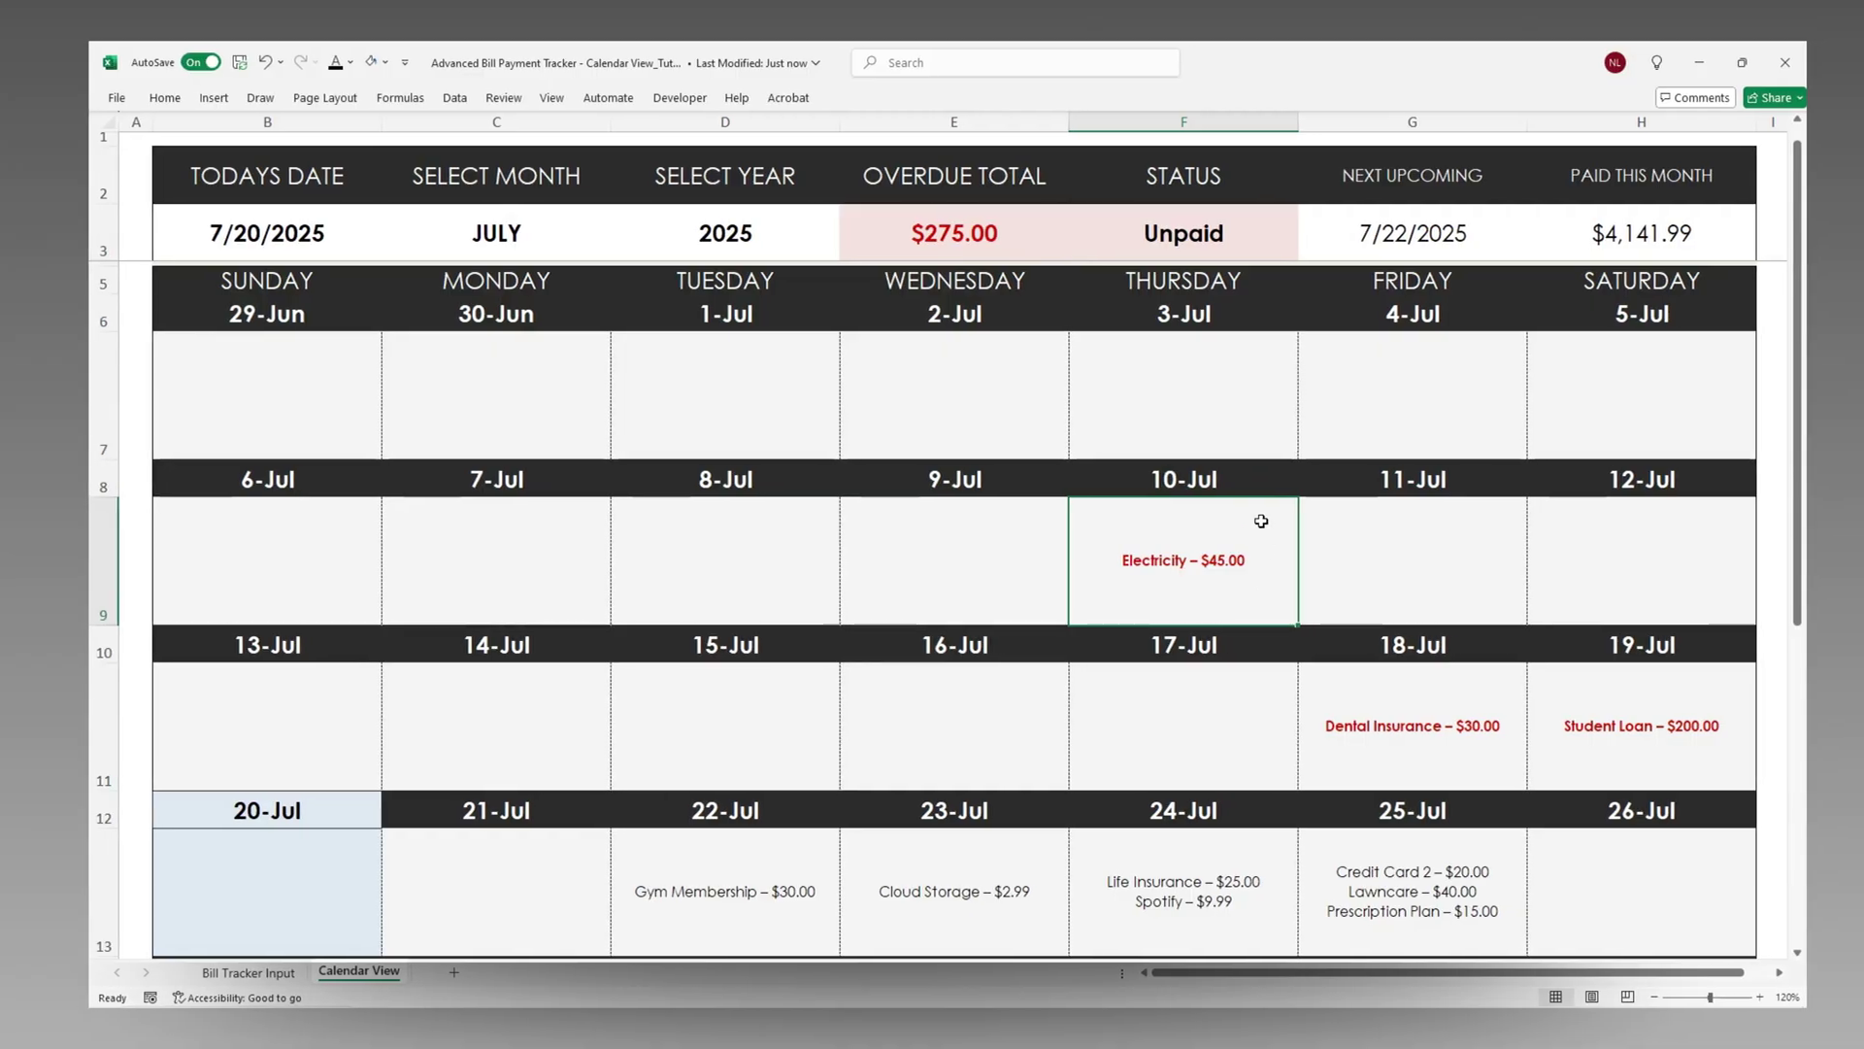
{"action": "left_click", "coordinate": [1296, 242]}
{"action": "left_click", "coordinate": [1297, 251]}
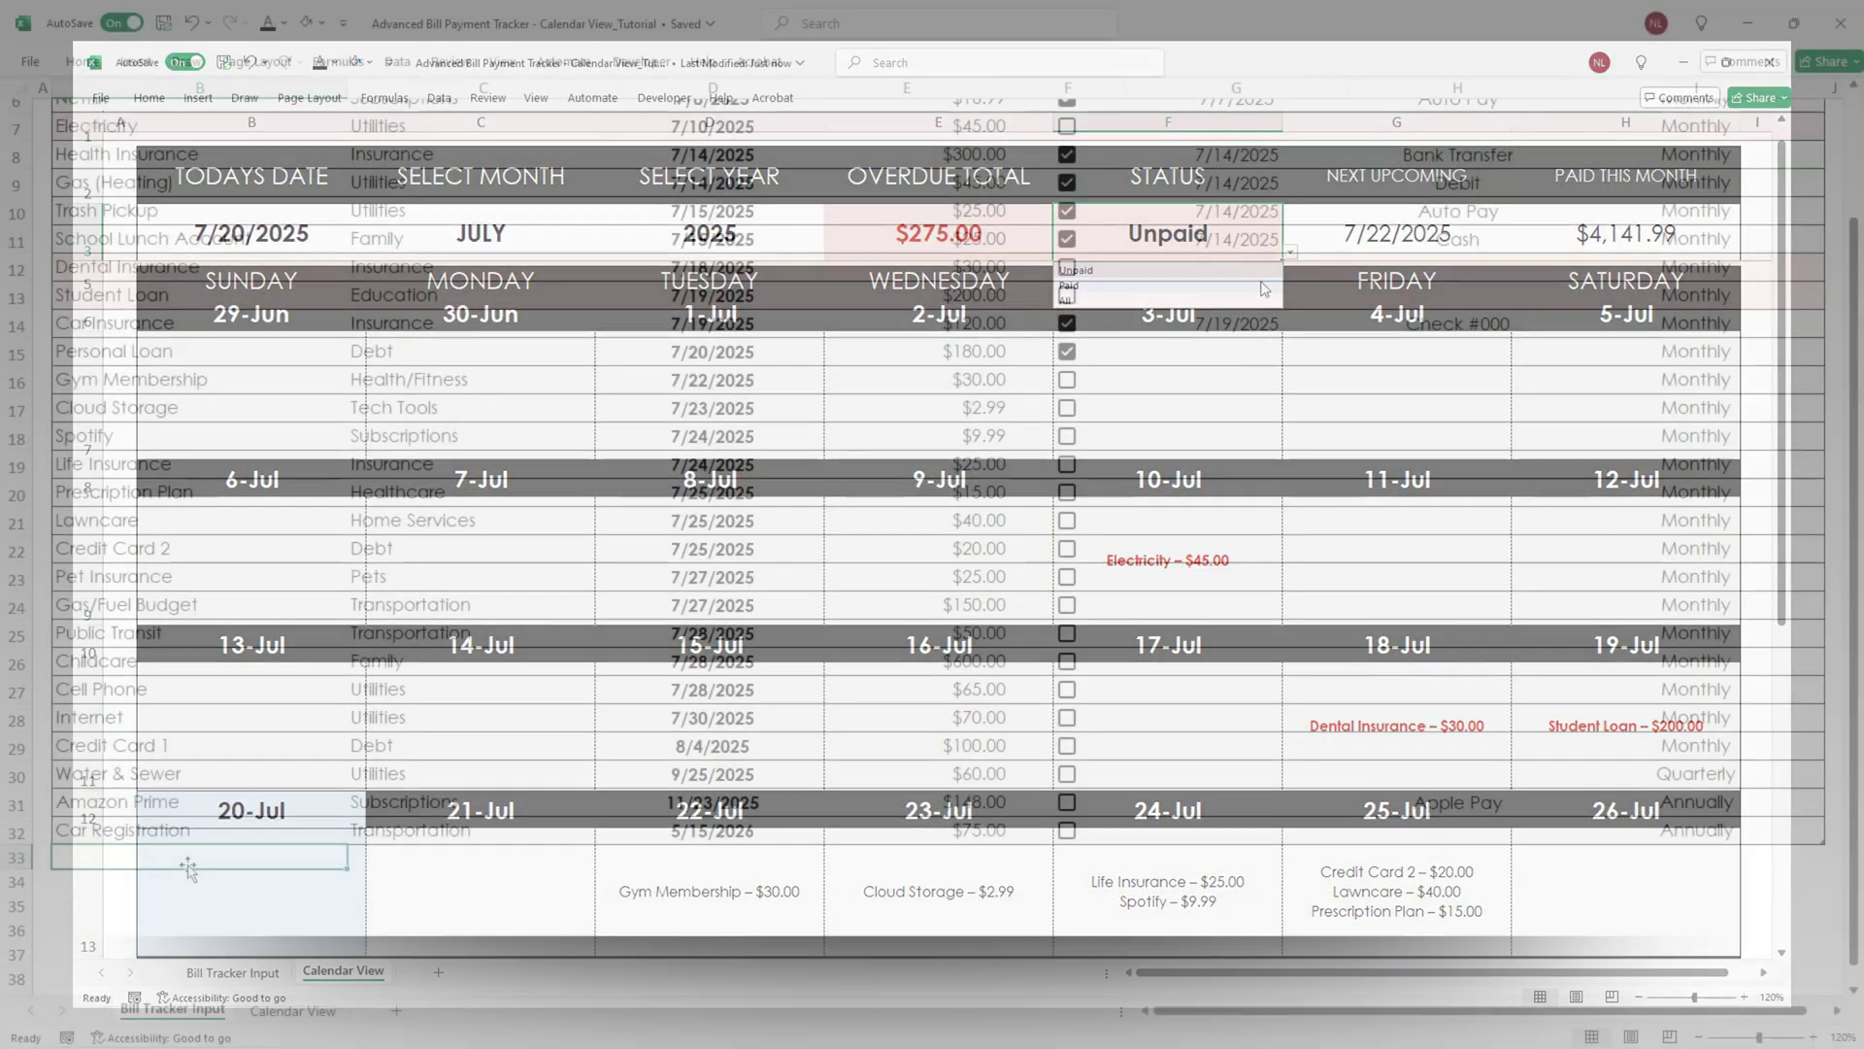
Enter a Rent/Mortgage bill in row 33: Housing, due 7/1, $1,200.00.
{"action": "left_click", "coordinate": [189, 864]}
{"action": "type", "text": "Re"}
{"action": "type", "text": "nt/M"}
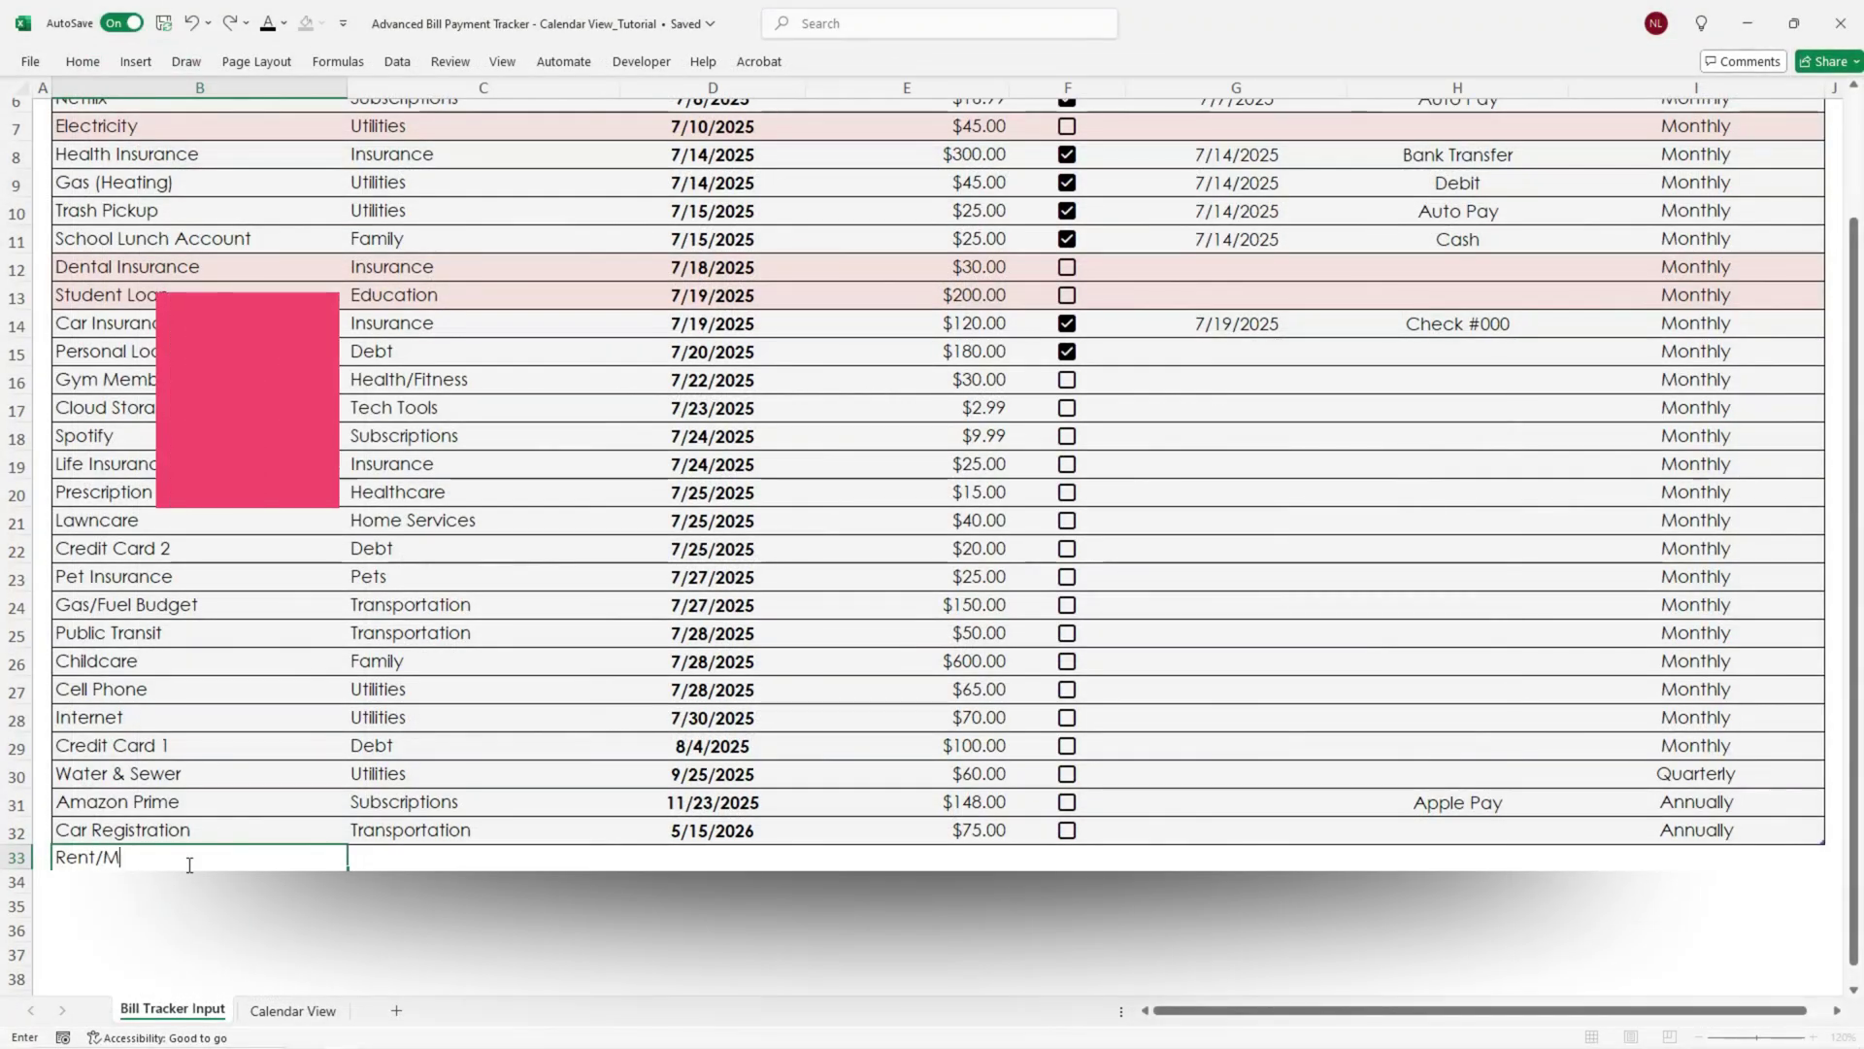
{"action": "type", "text": "ortgage"}
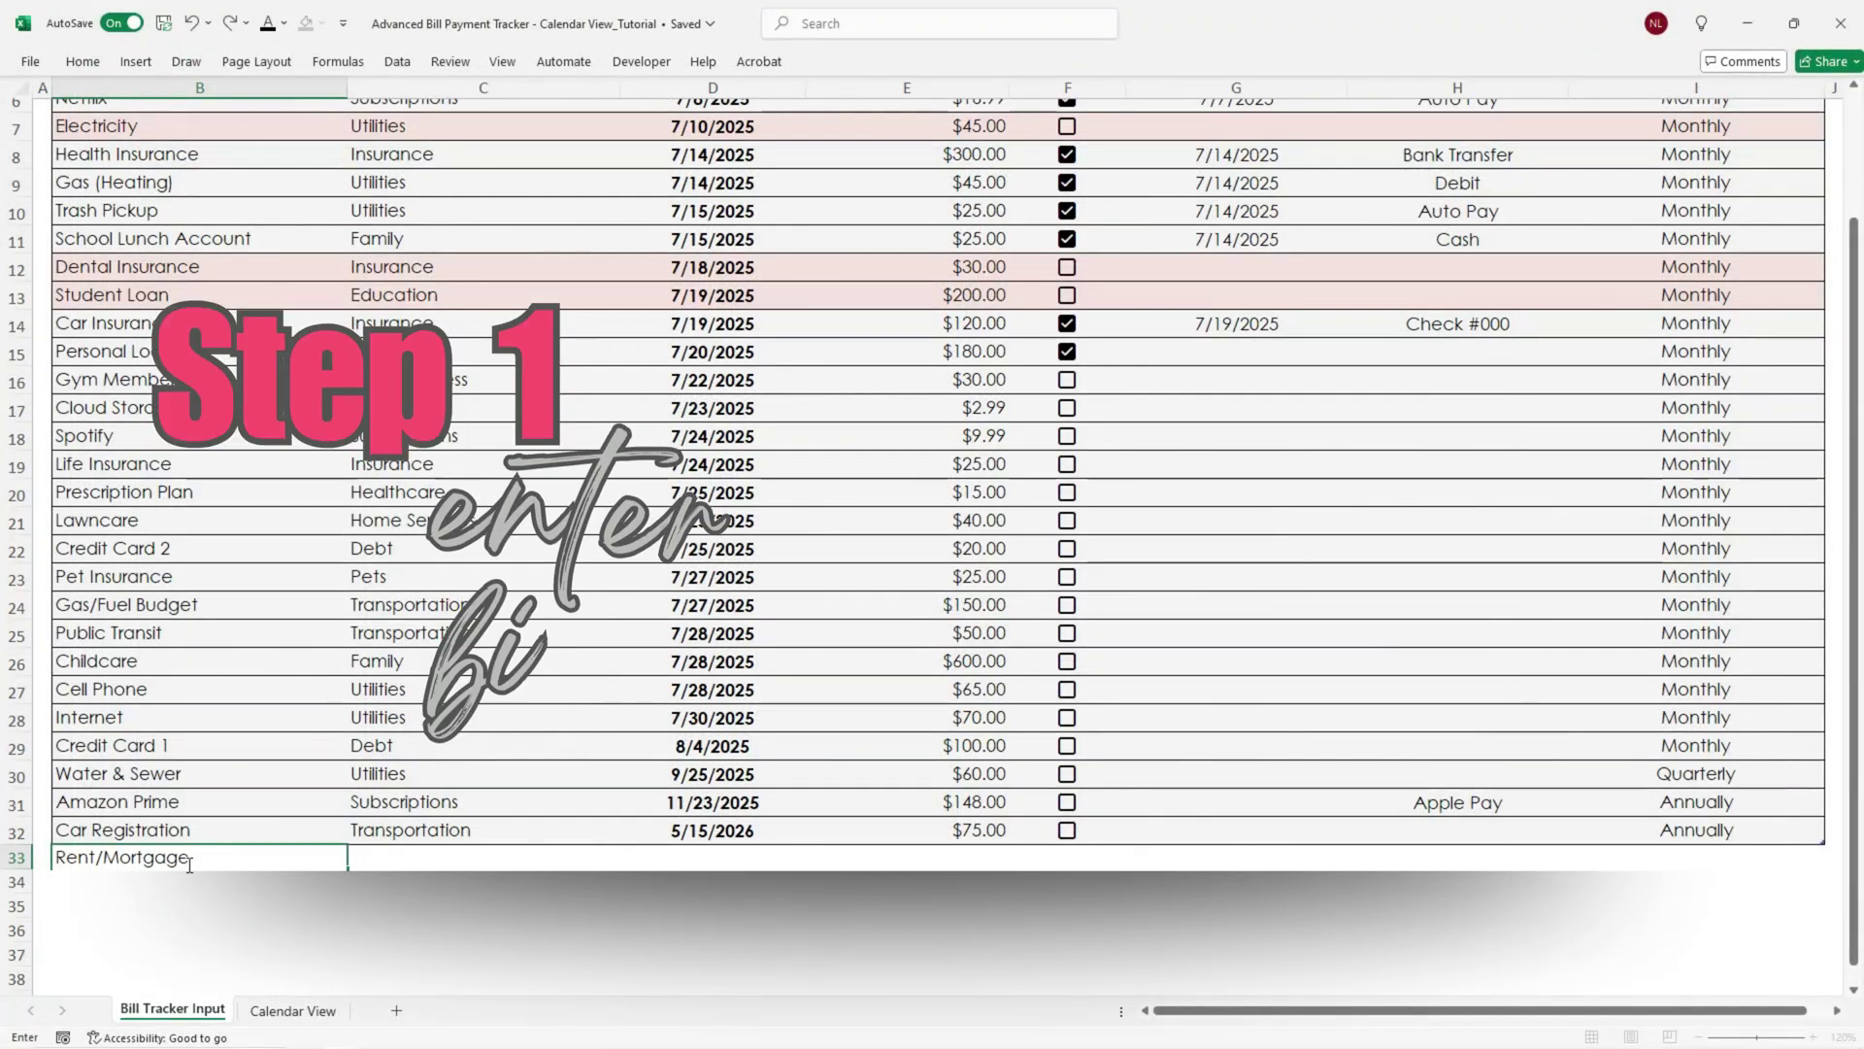
{"action": "key", "text": "Tab"}
{"action": "type", "text": "Hous"}
{"action": "key", "text": "Tab"}
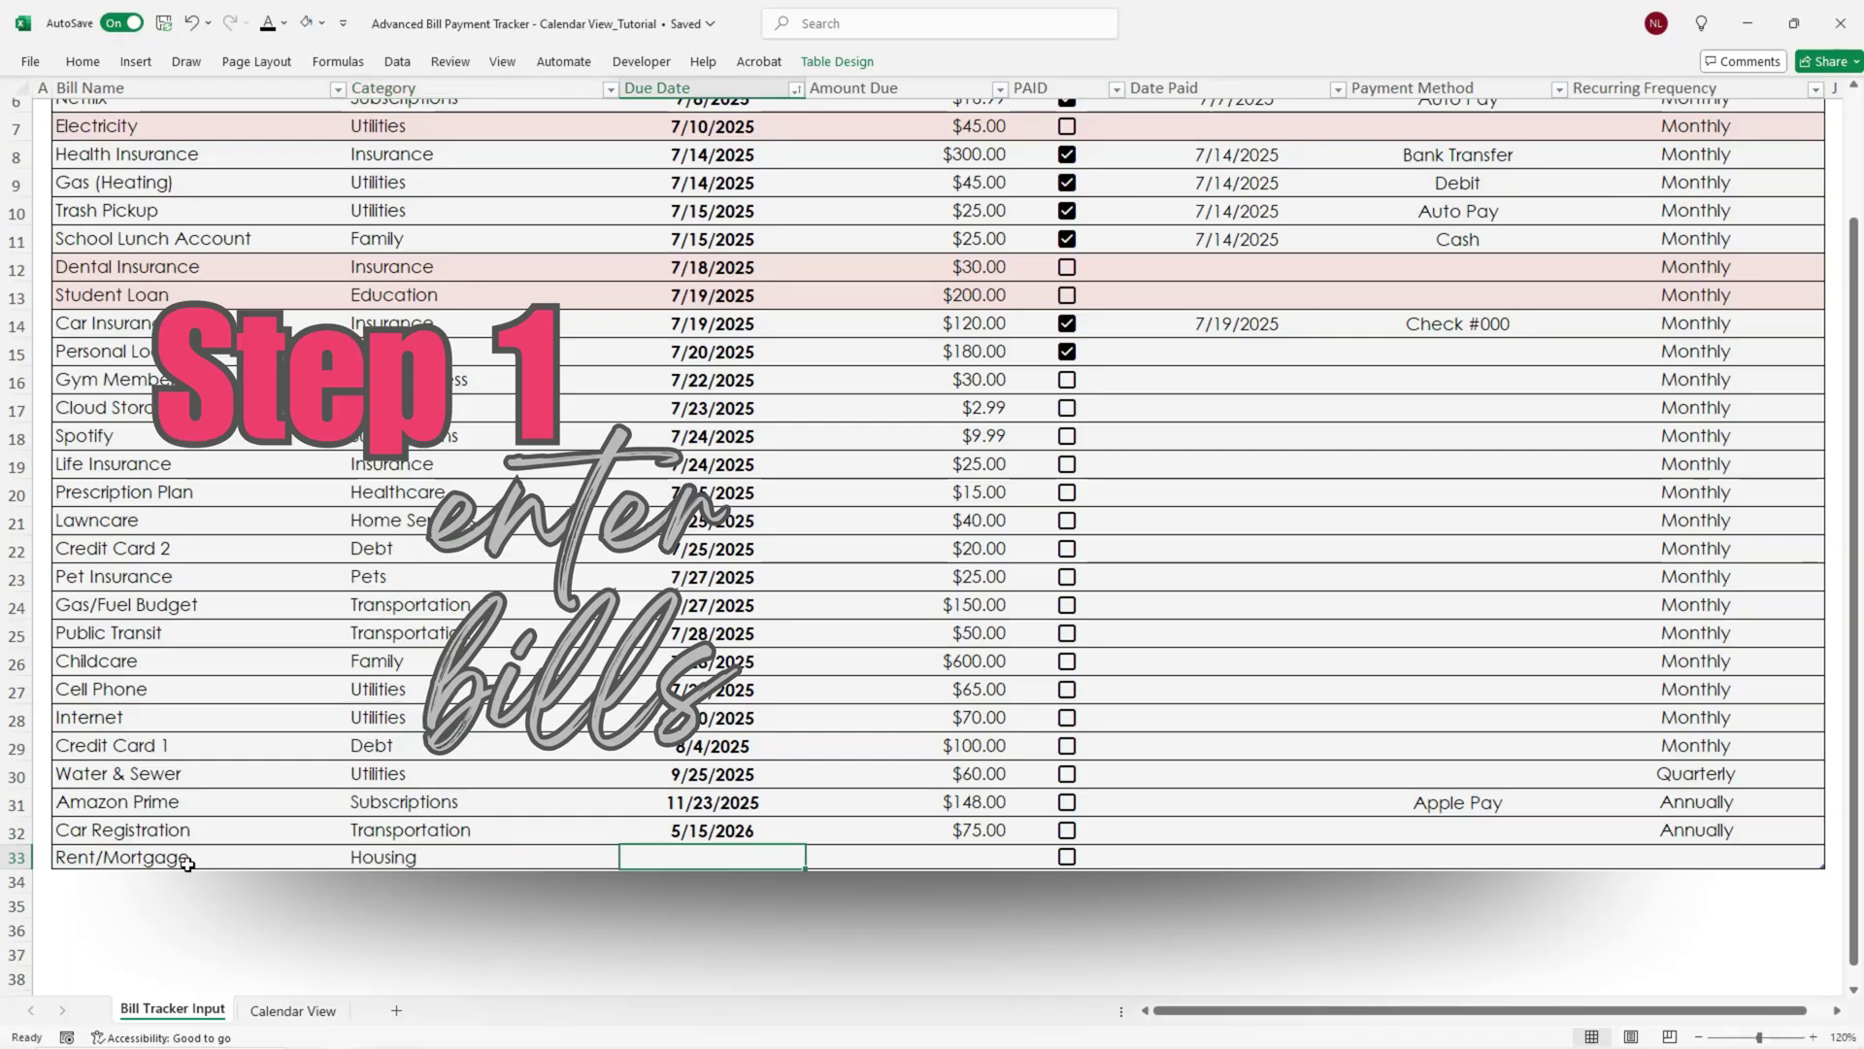
{"action": "type", "text": "7/1/25"}
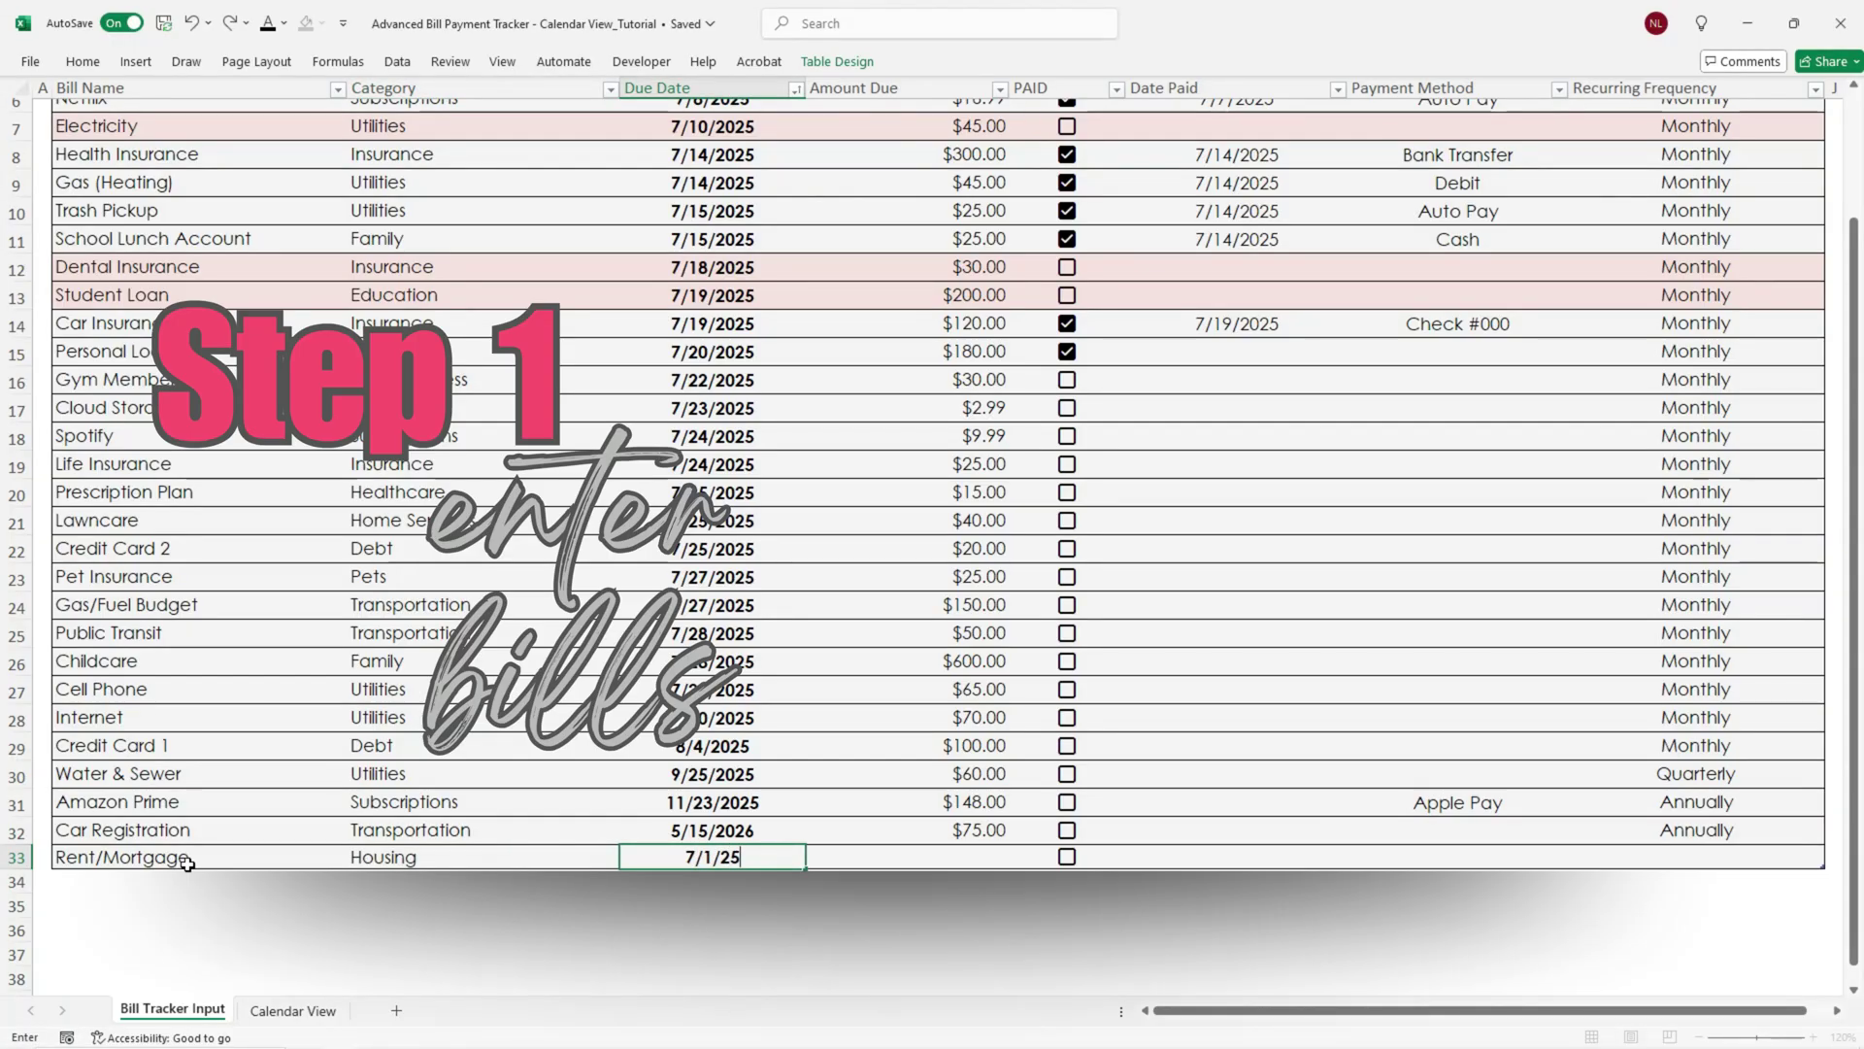
{"action": "key", "text": "Tab"}
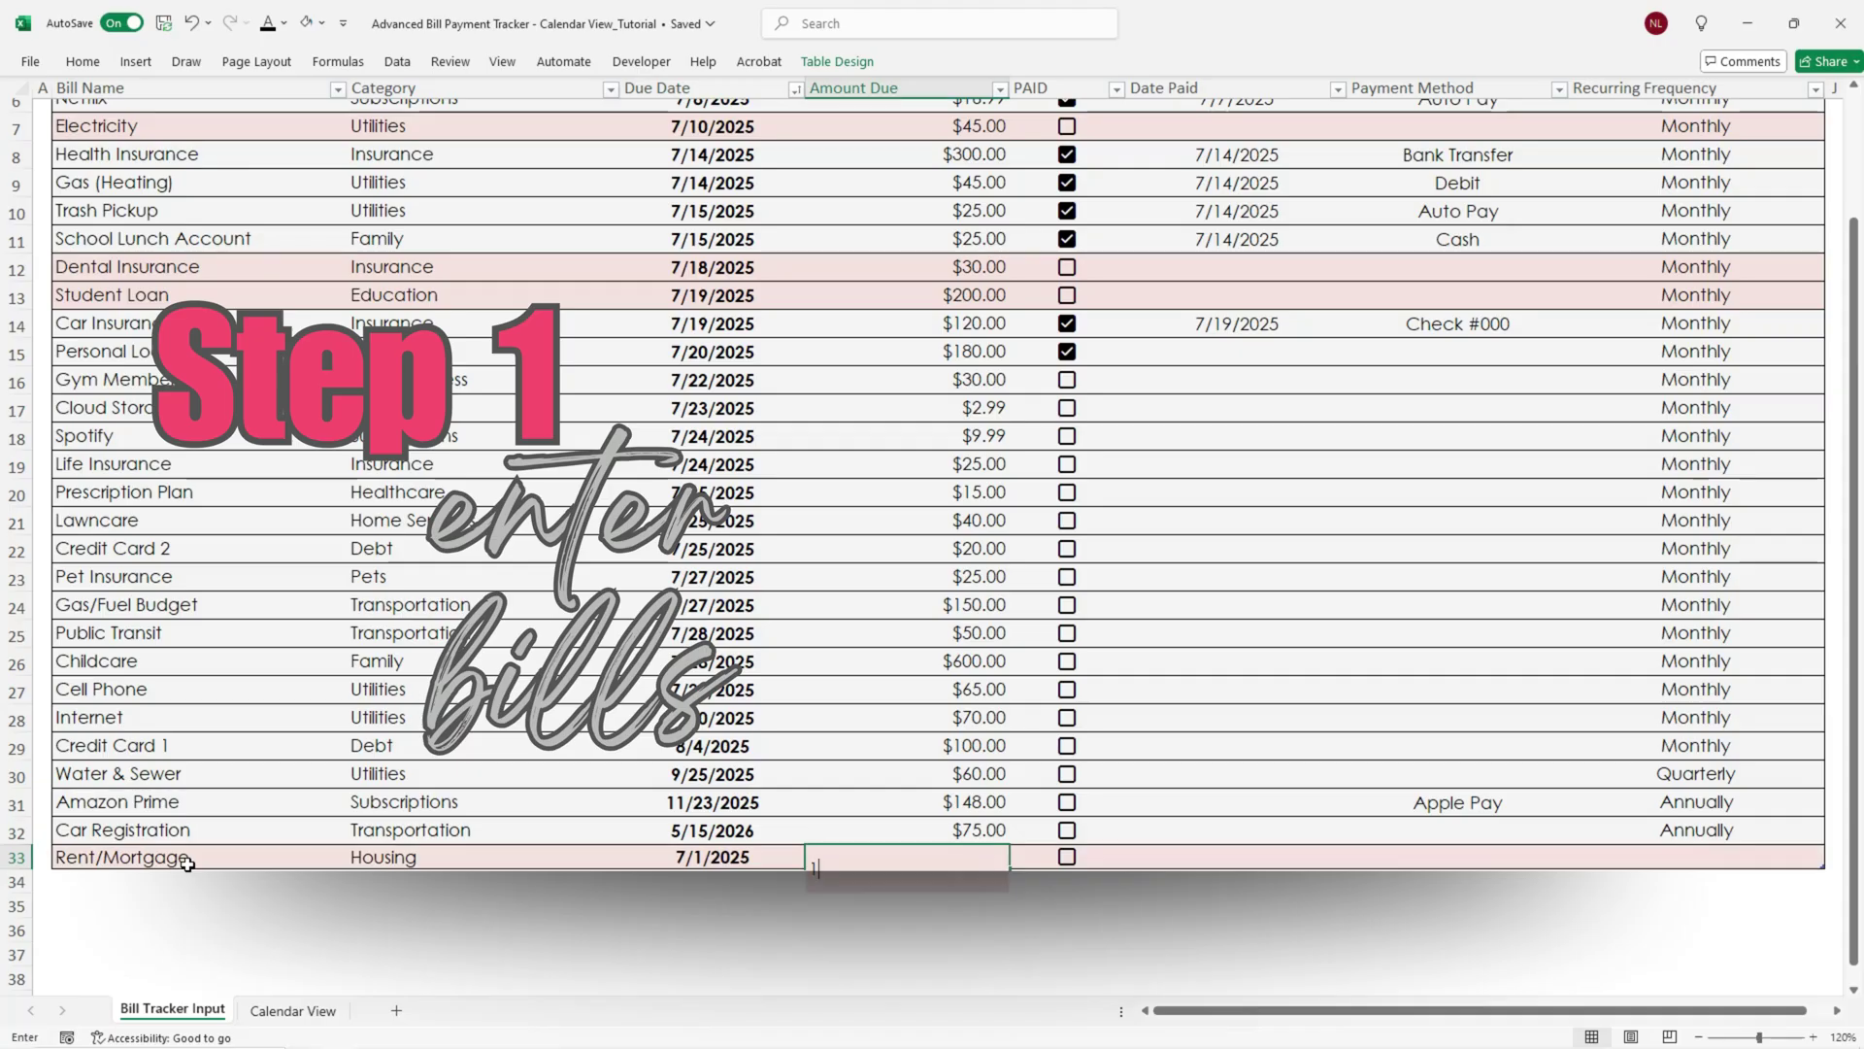
{"action": "key", "text": "Tab"}
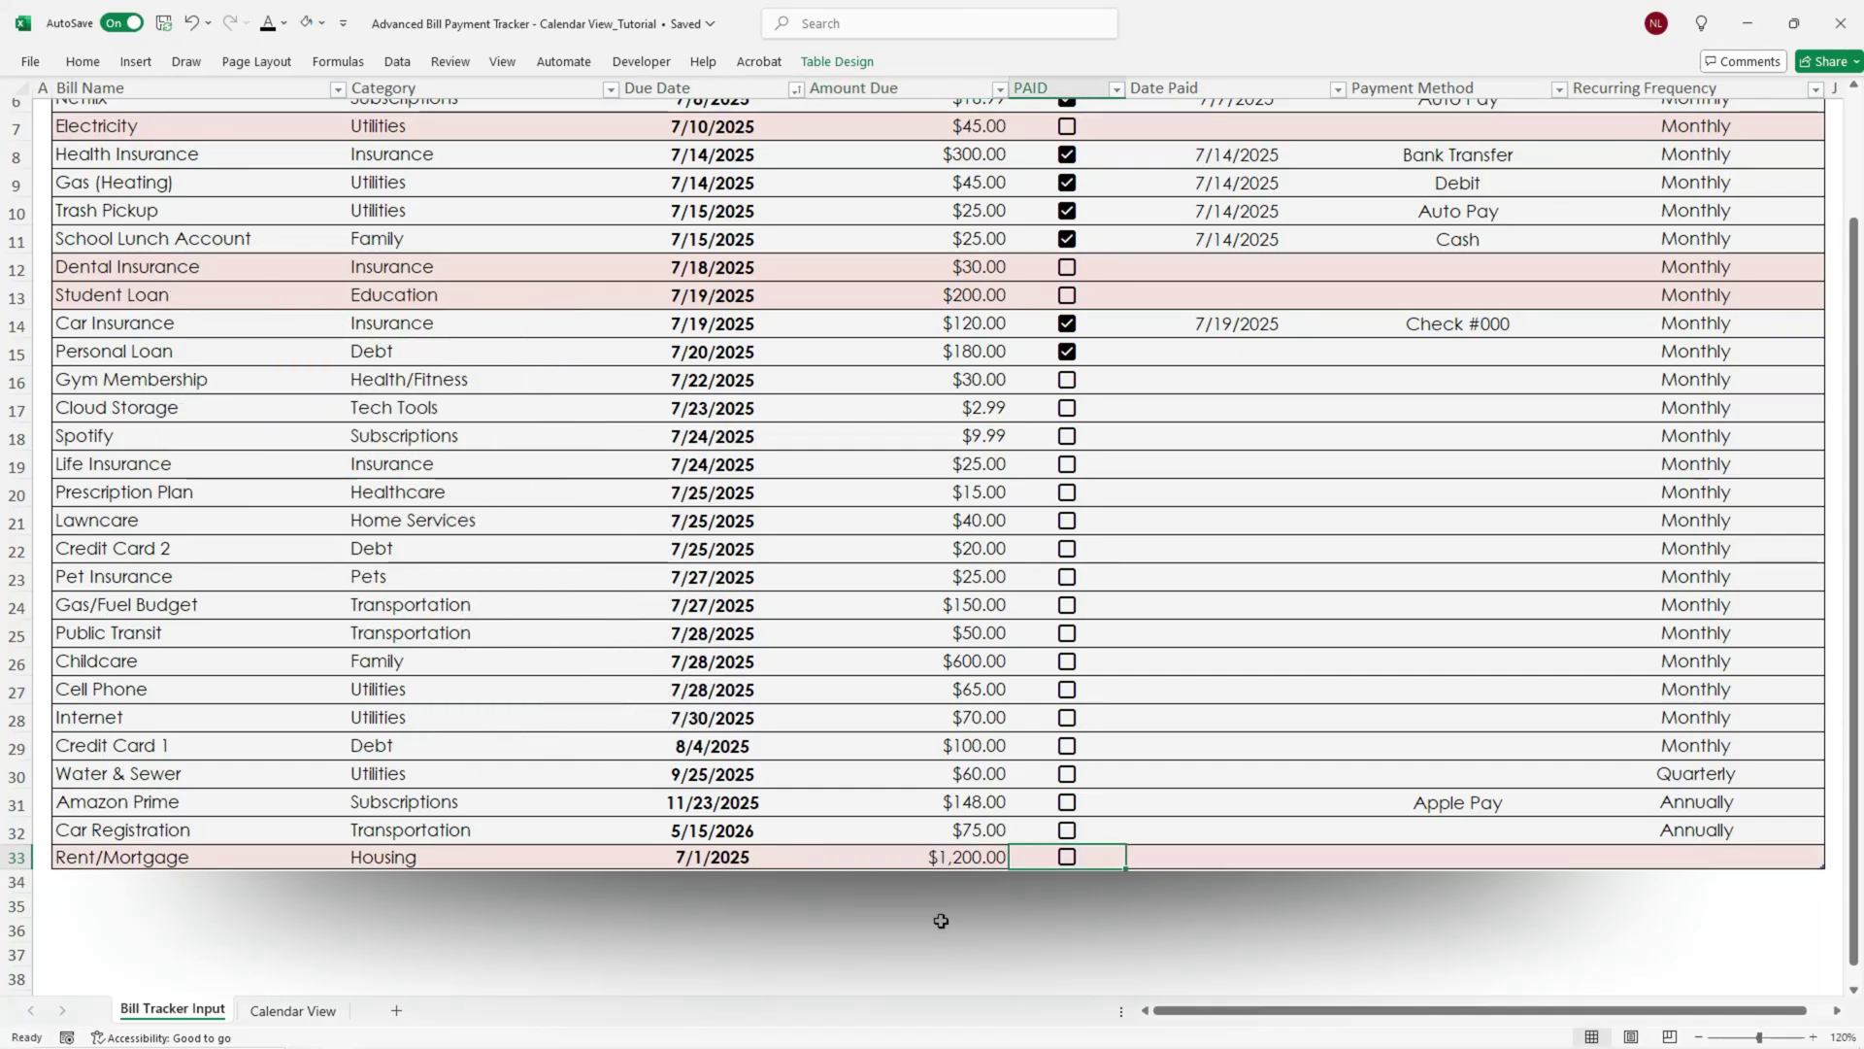
Set the new bill's frequency to Monthly and its payment method to Check #000.
{"action": "left_click", "coordinate": [1751, 850]}
{"action": "left_click", "coordinate": [1796, 879]}
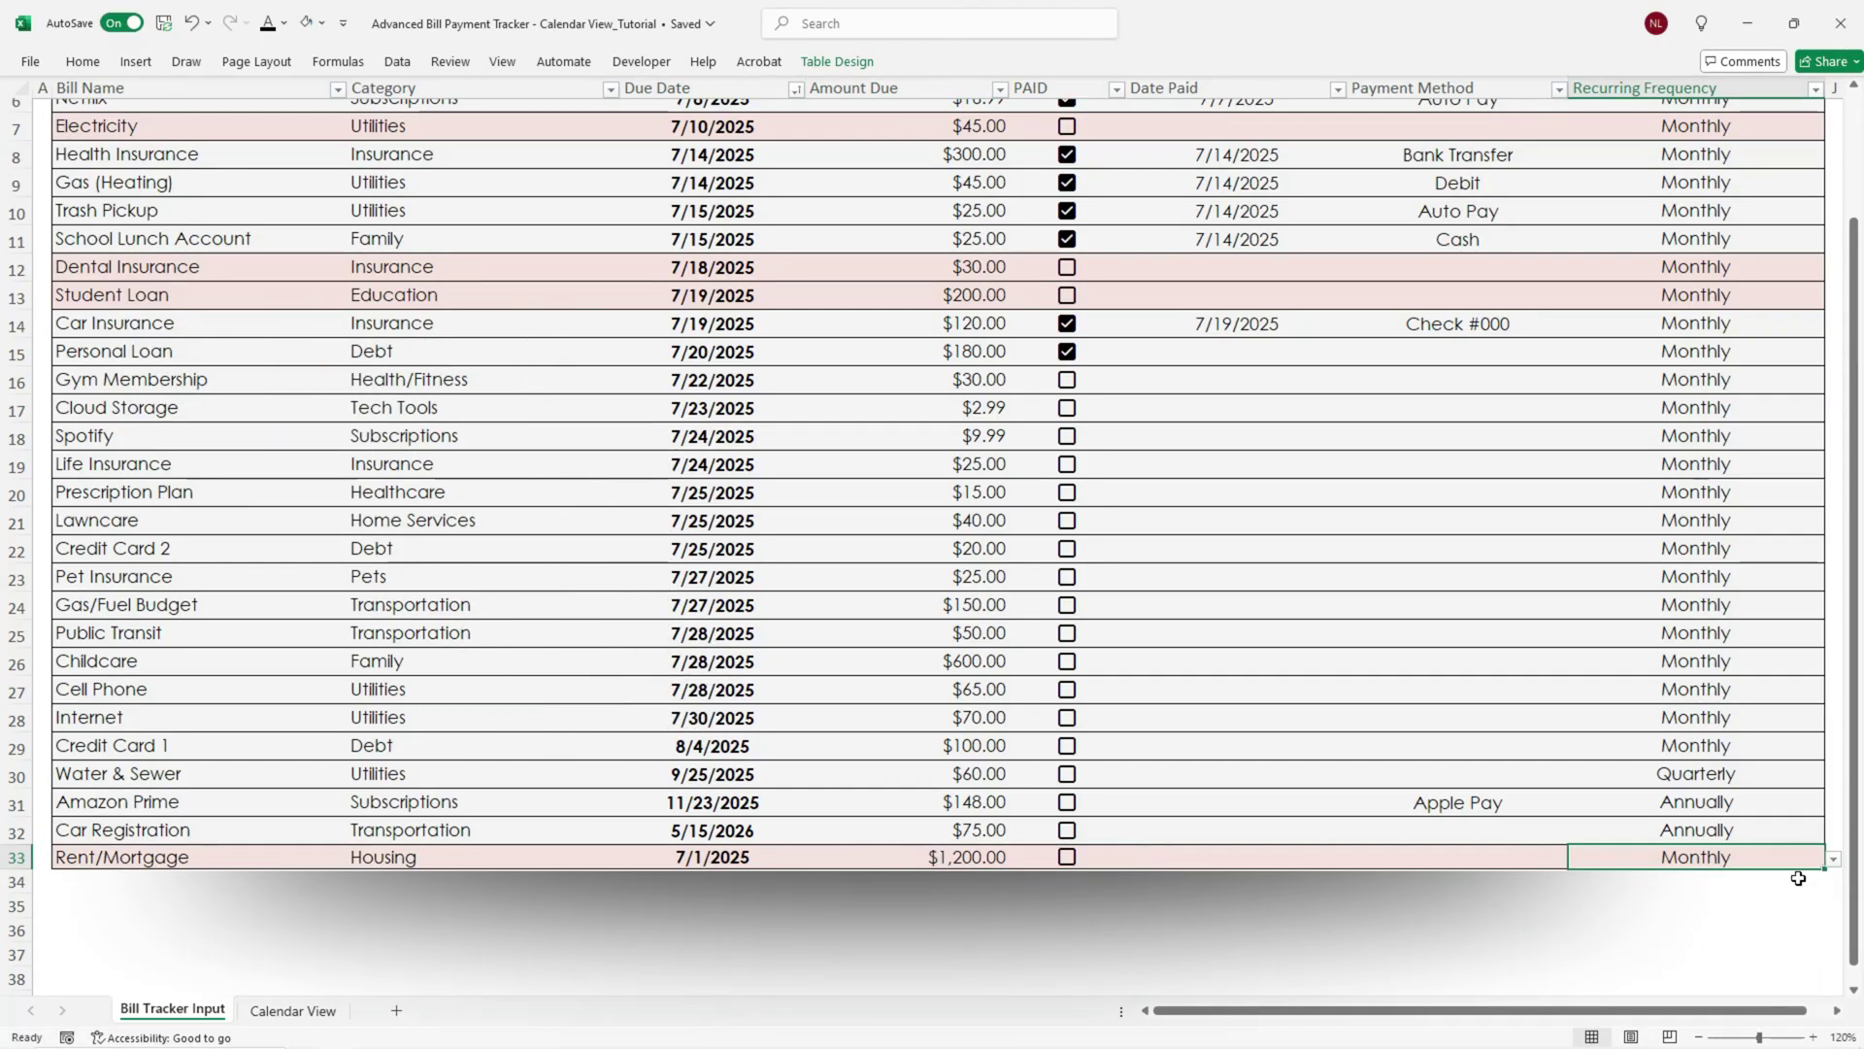
{"action": "left_click", "coordinate": [1488, 857]}
{"action": "type", "text": "Ch"}
{"action": "key", "text": "Return"}
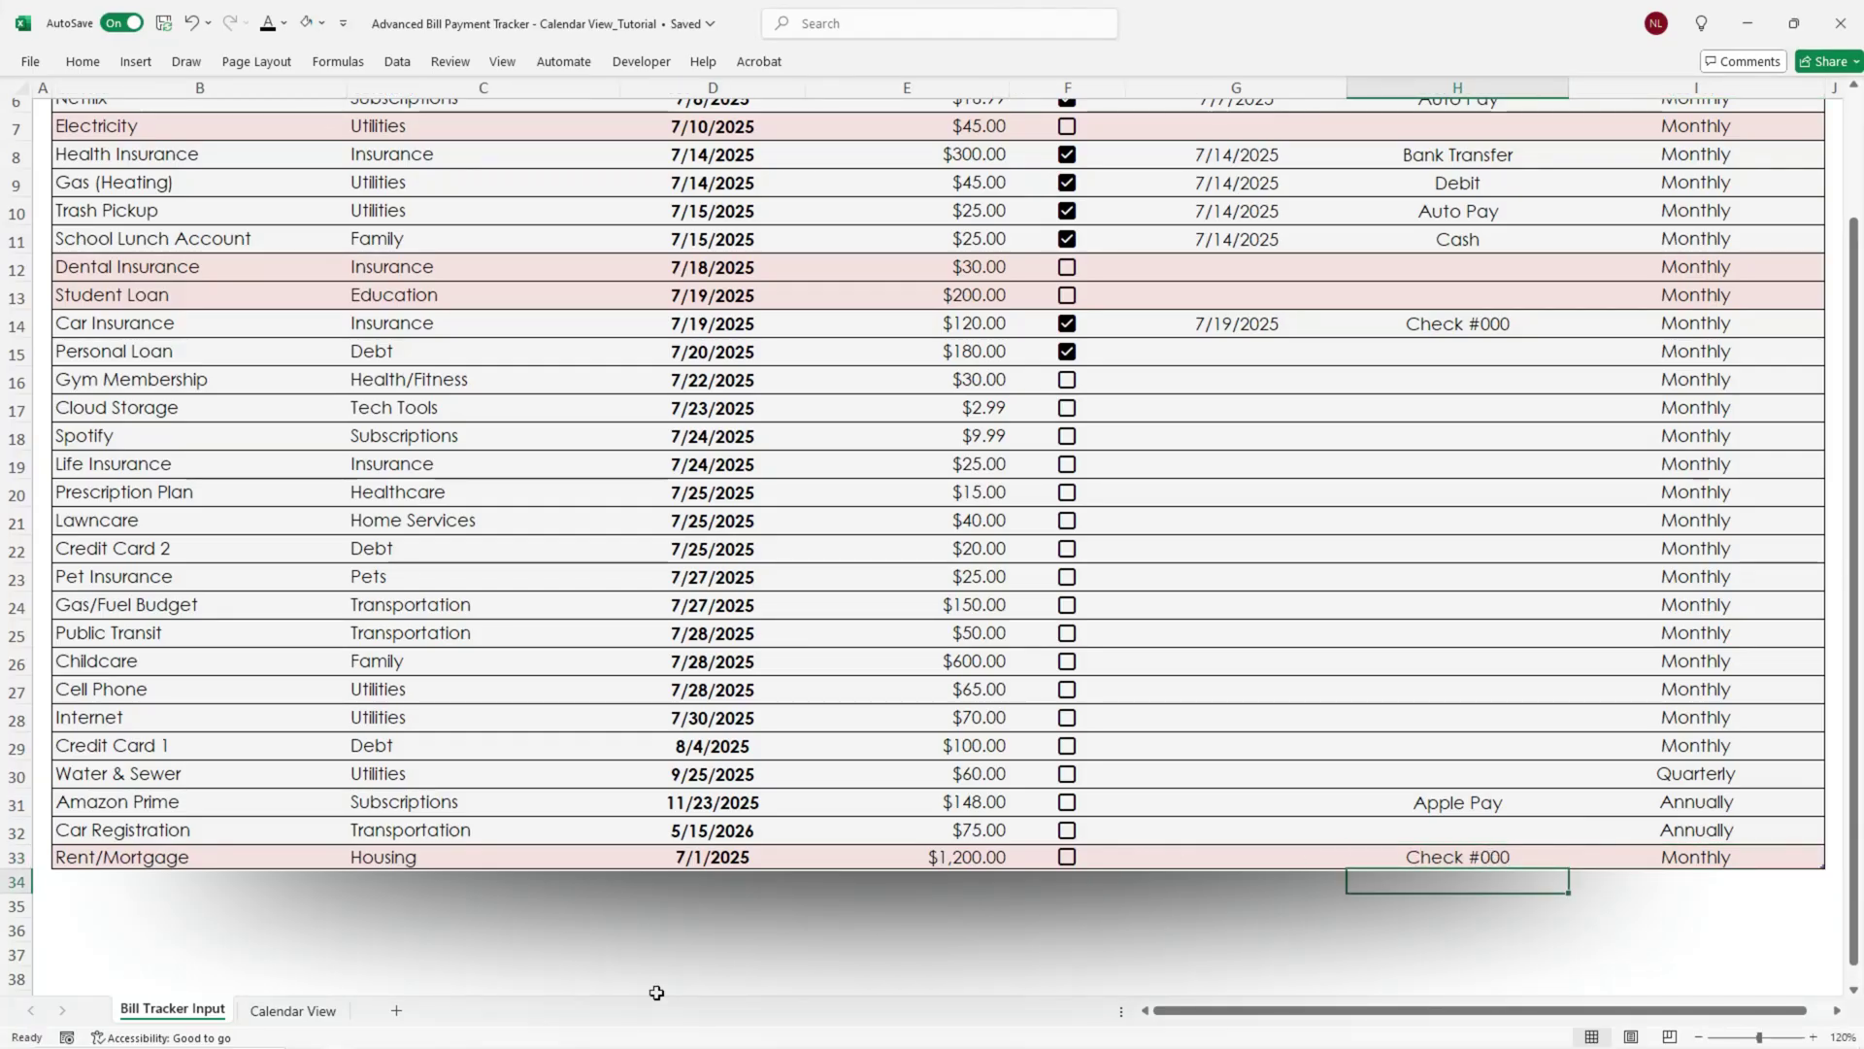
{"action": "left_click", "coordinate": [301, 1011]}
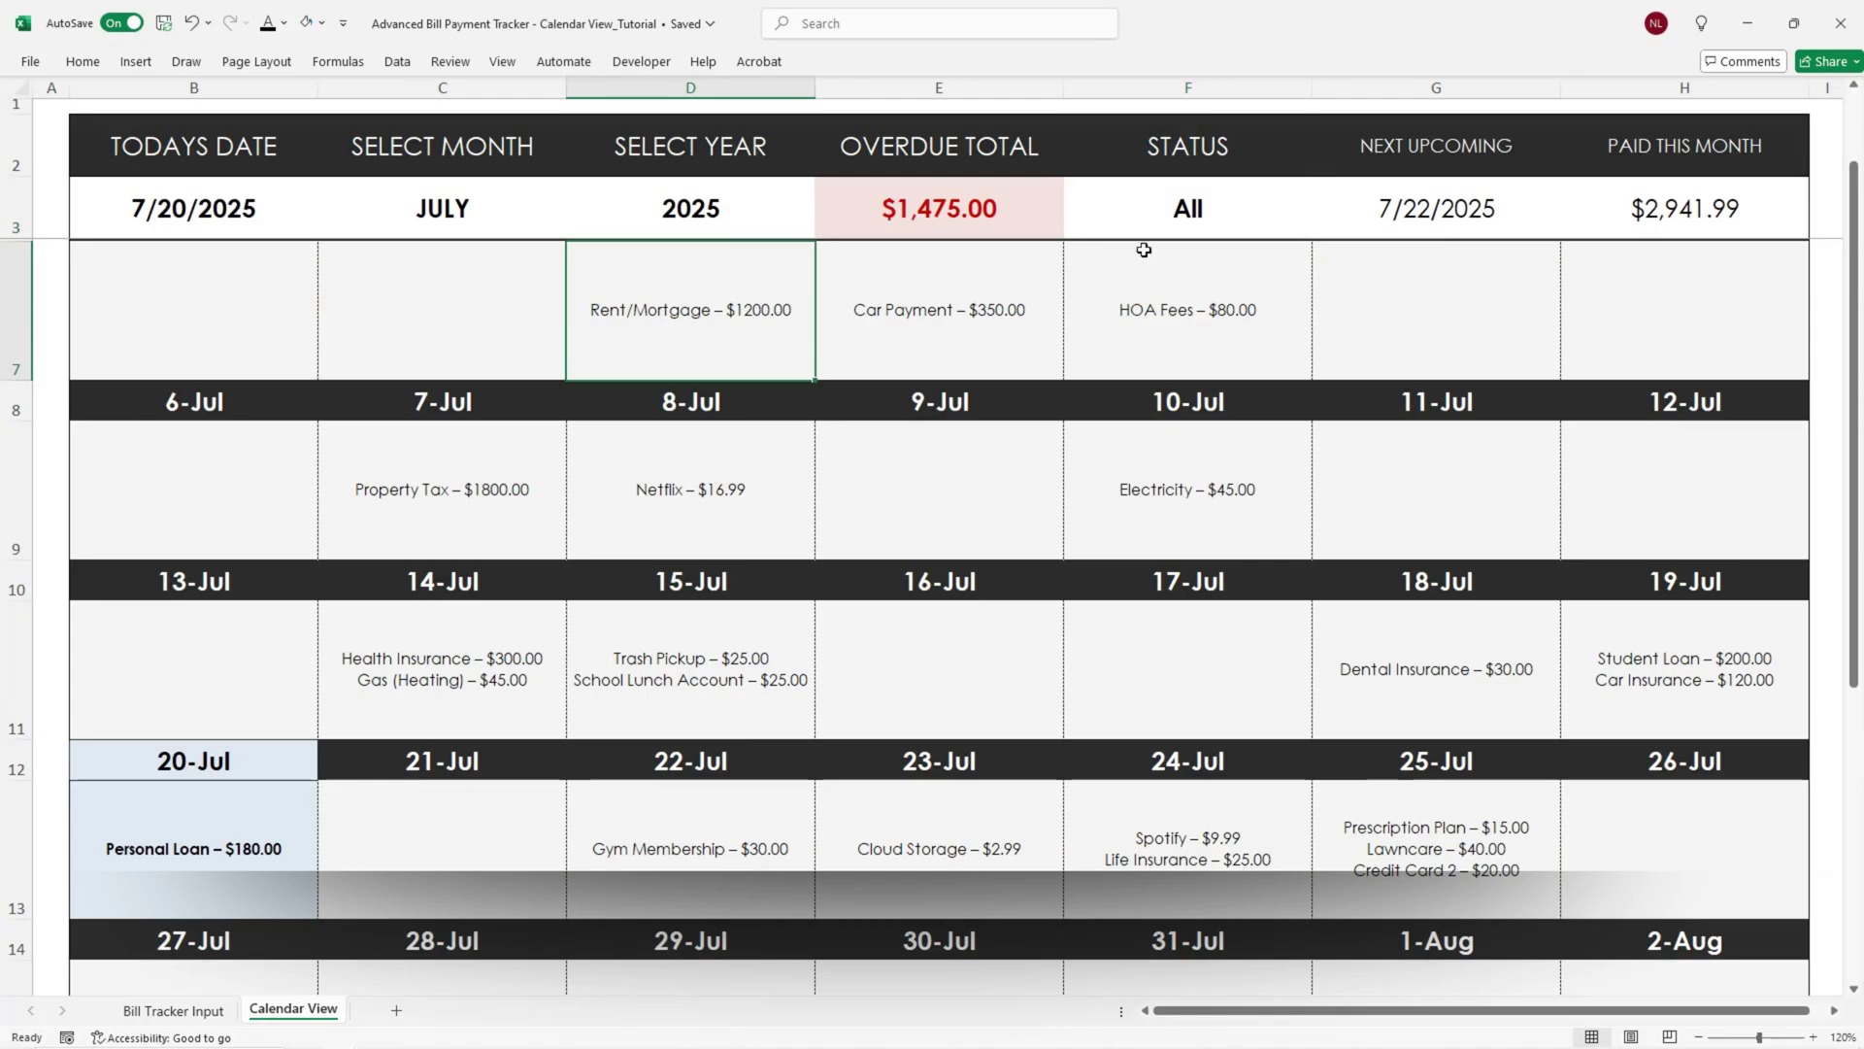
Filter the calendar to Unpaid, then tick Rent/Mortgage's PAID checkbox in F33.
{"action": "left_click", "coordinate": [1320, 228]}
{"action": "left_click", "coordinate": [1291, 249]}
{"action": "left_click", "coordinate": [673, 339]}
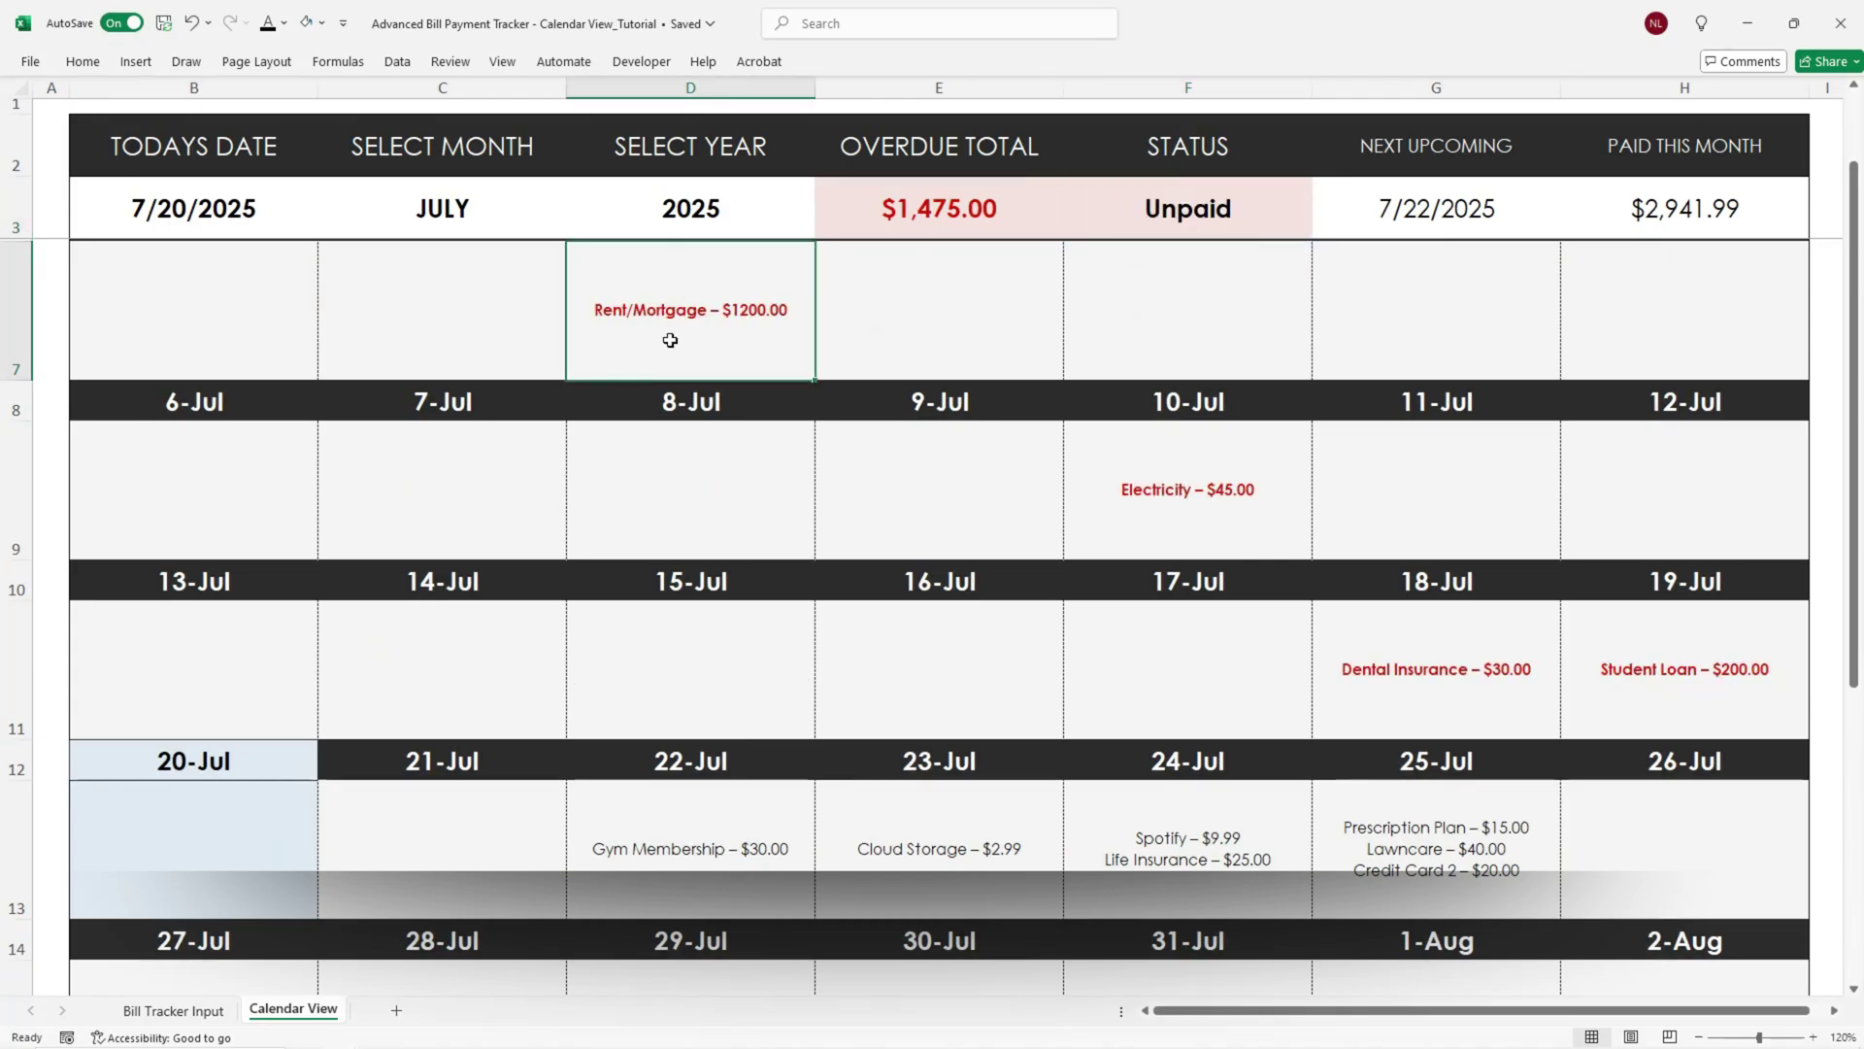
{"action": "left_click", "coordinate": [172, 1010]}
{"action": "left_click", "coordinate": [1068, 858]}
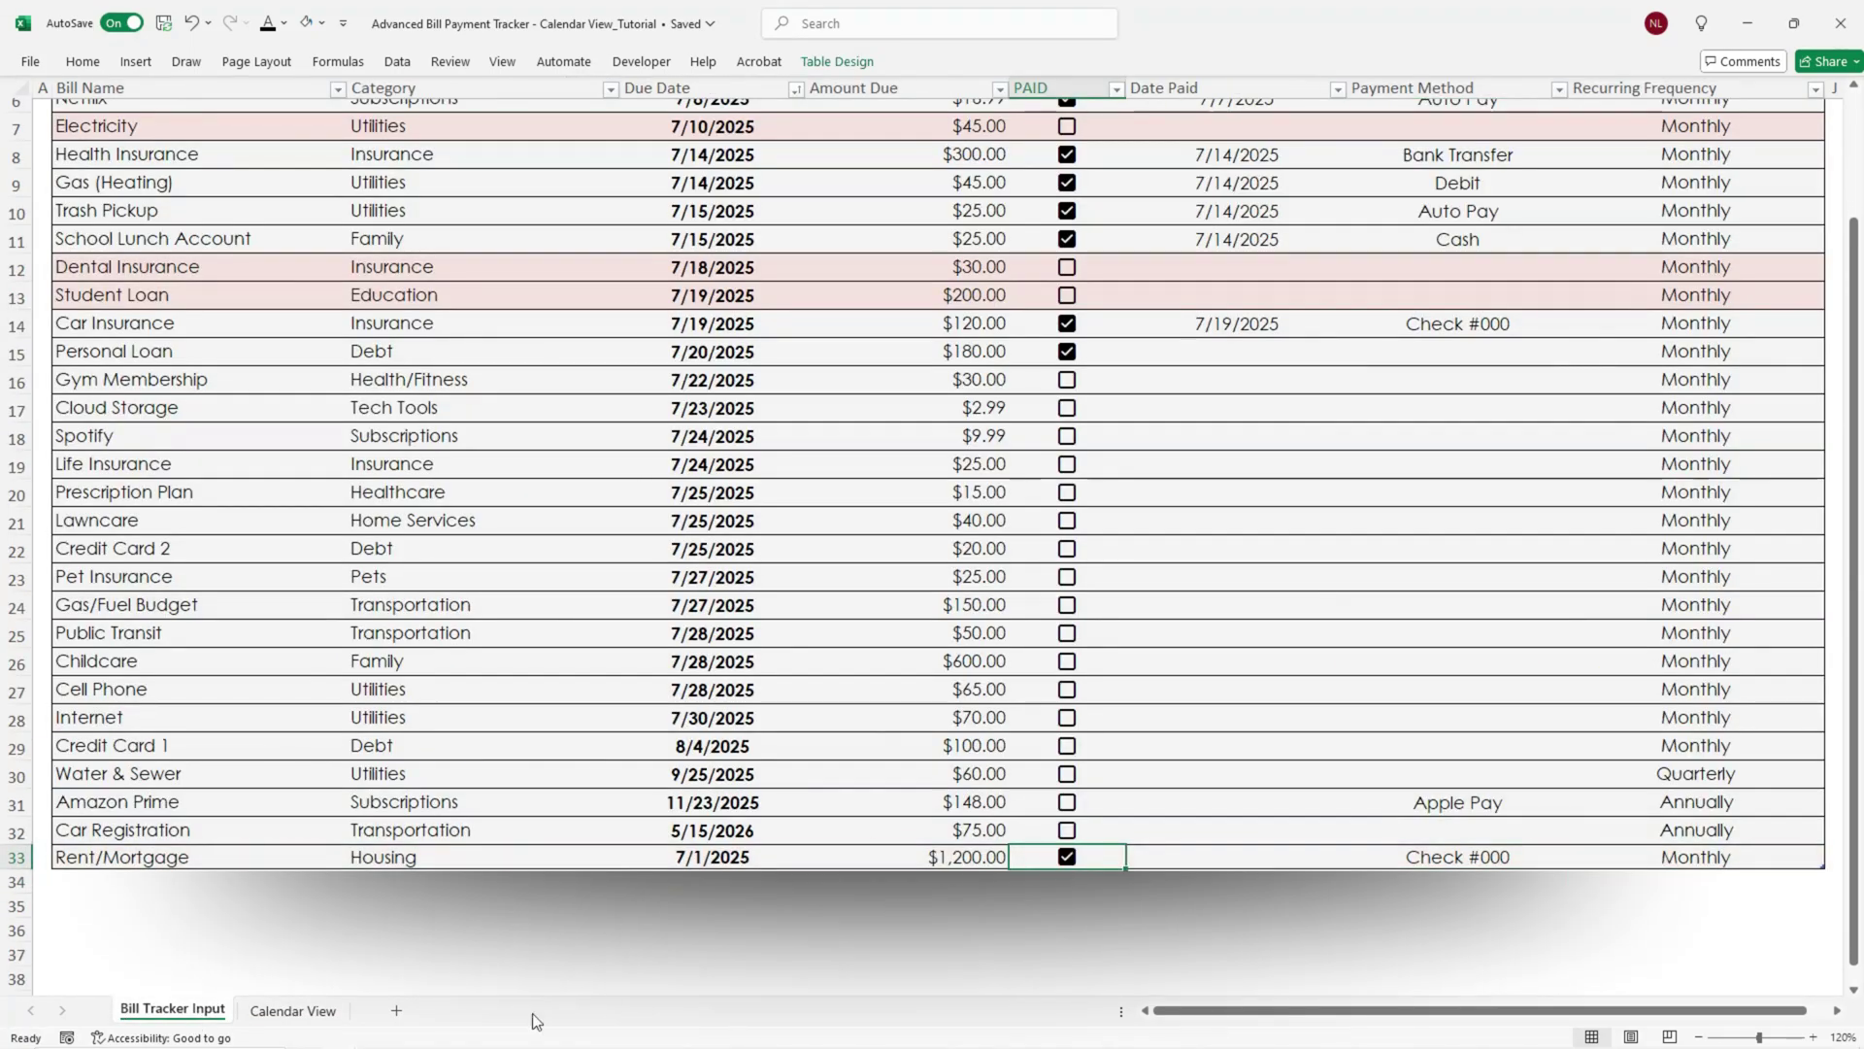
{"action": "left_click", "coordinate": [293, 1010]}
Confirm Rent/Mortgage on 1-Jul under the Paid filter, then set Status back to All.
{"action": "left_click", "coordinate": [1279, 200]}
{"action": "left_click", "coordinate": [1320, 231]}
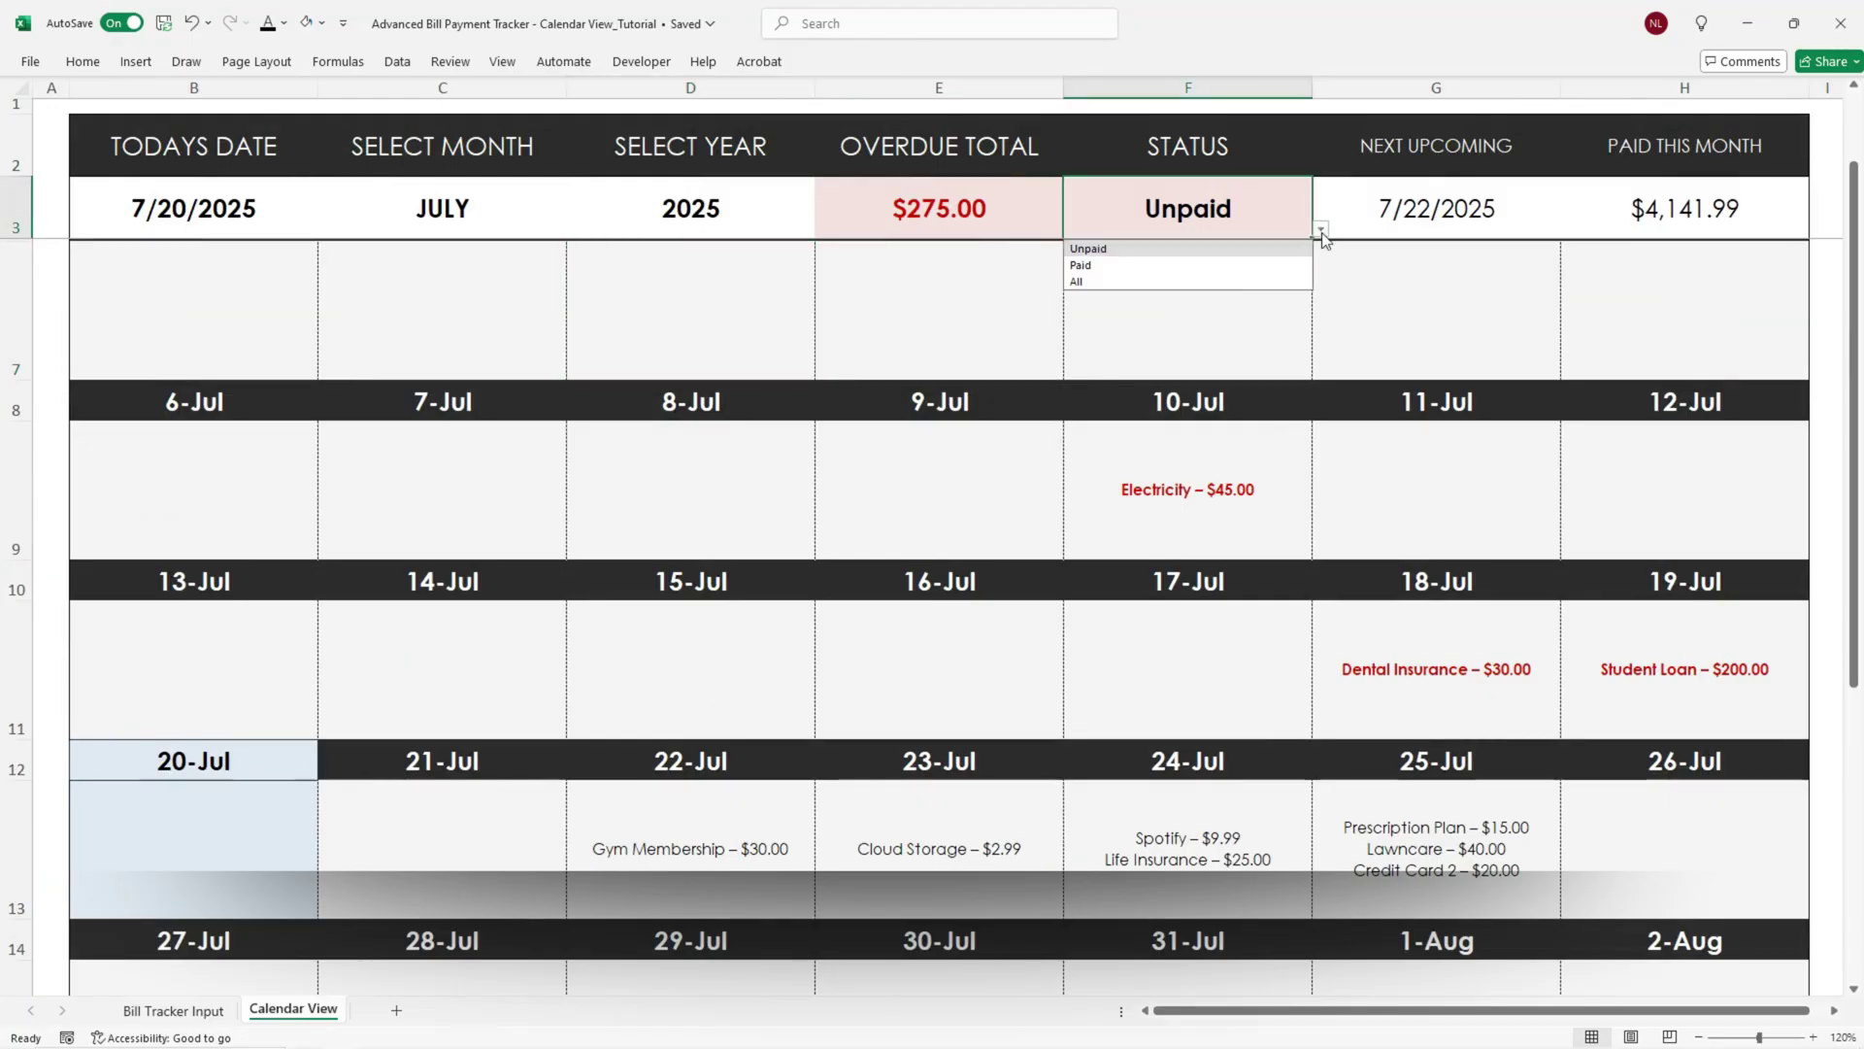
{"action": "left_click", "coordinate": [1083, 265]}
{"action": "left_click", "coordinate": [726, 340]}
{"action": "left_click", "coordinate": [1286, 205]}
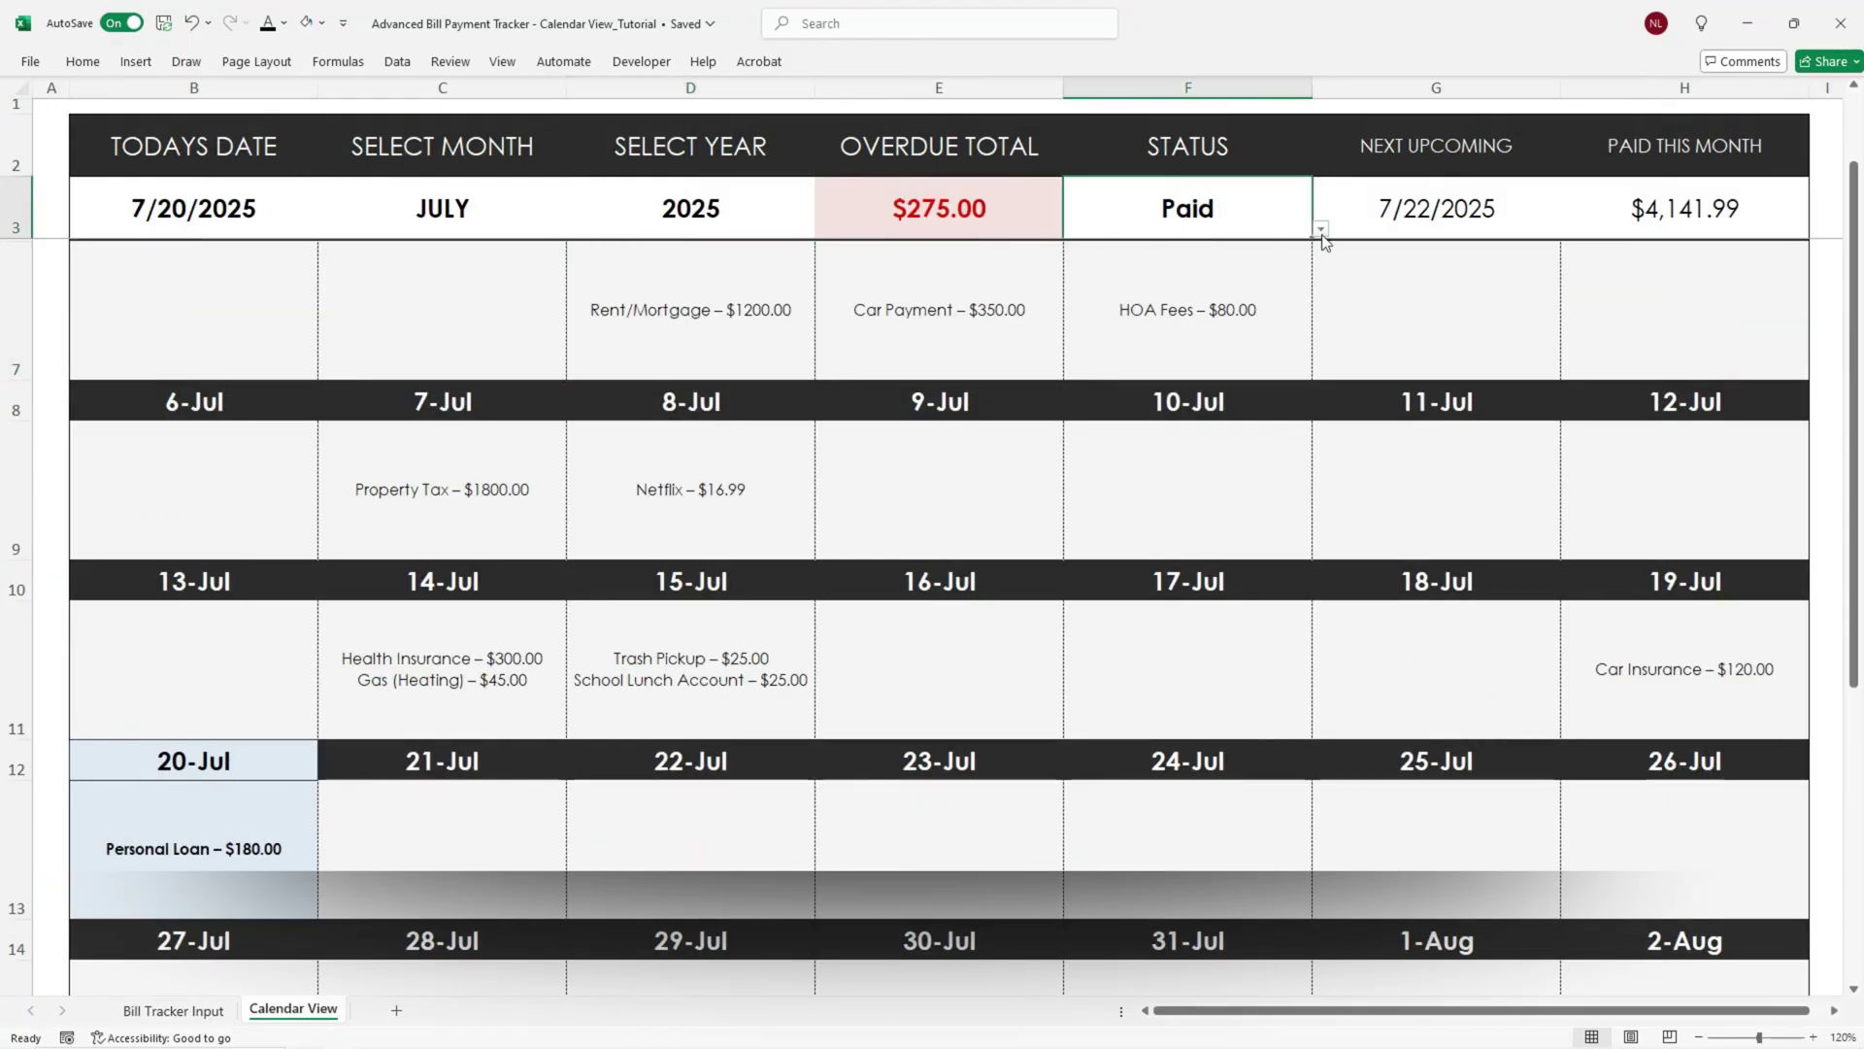
{"action": "left_click", "coordinate": [1311, 231]}
{"action": "left_click", "coordinate": [1279, 276]}
{"action": "left_click", "coordinate": [755, 354]}
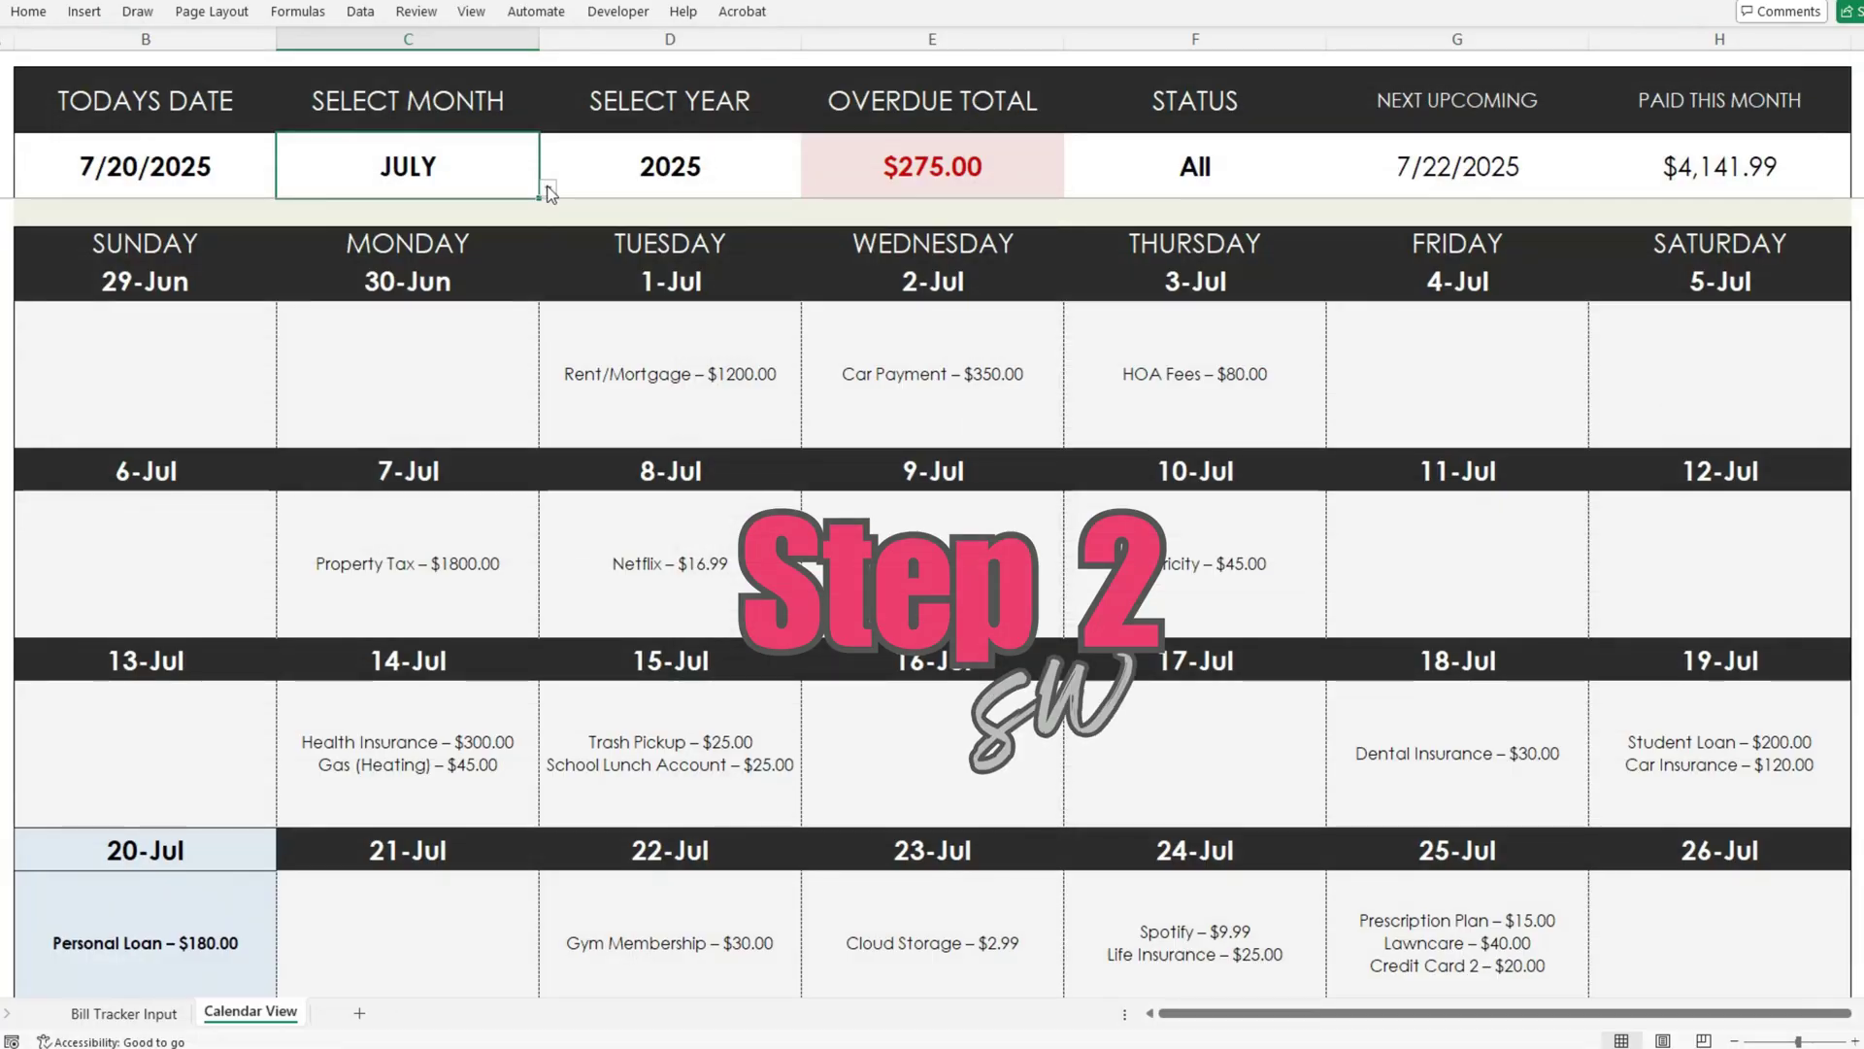
Switch the calendar month to SEPTEMBER, then try year 2028 and set it back to 2025.
{"action": "left_click", "coordinate": [549, 187]}
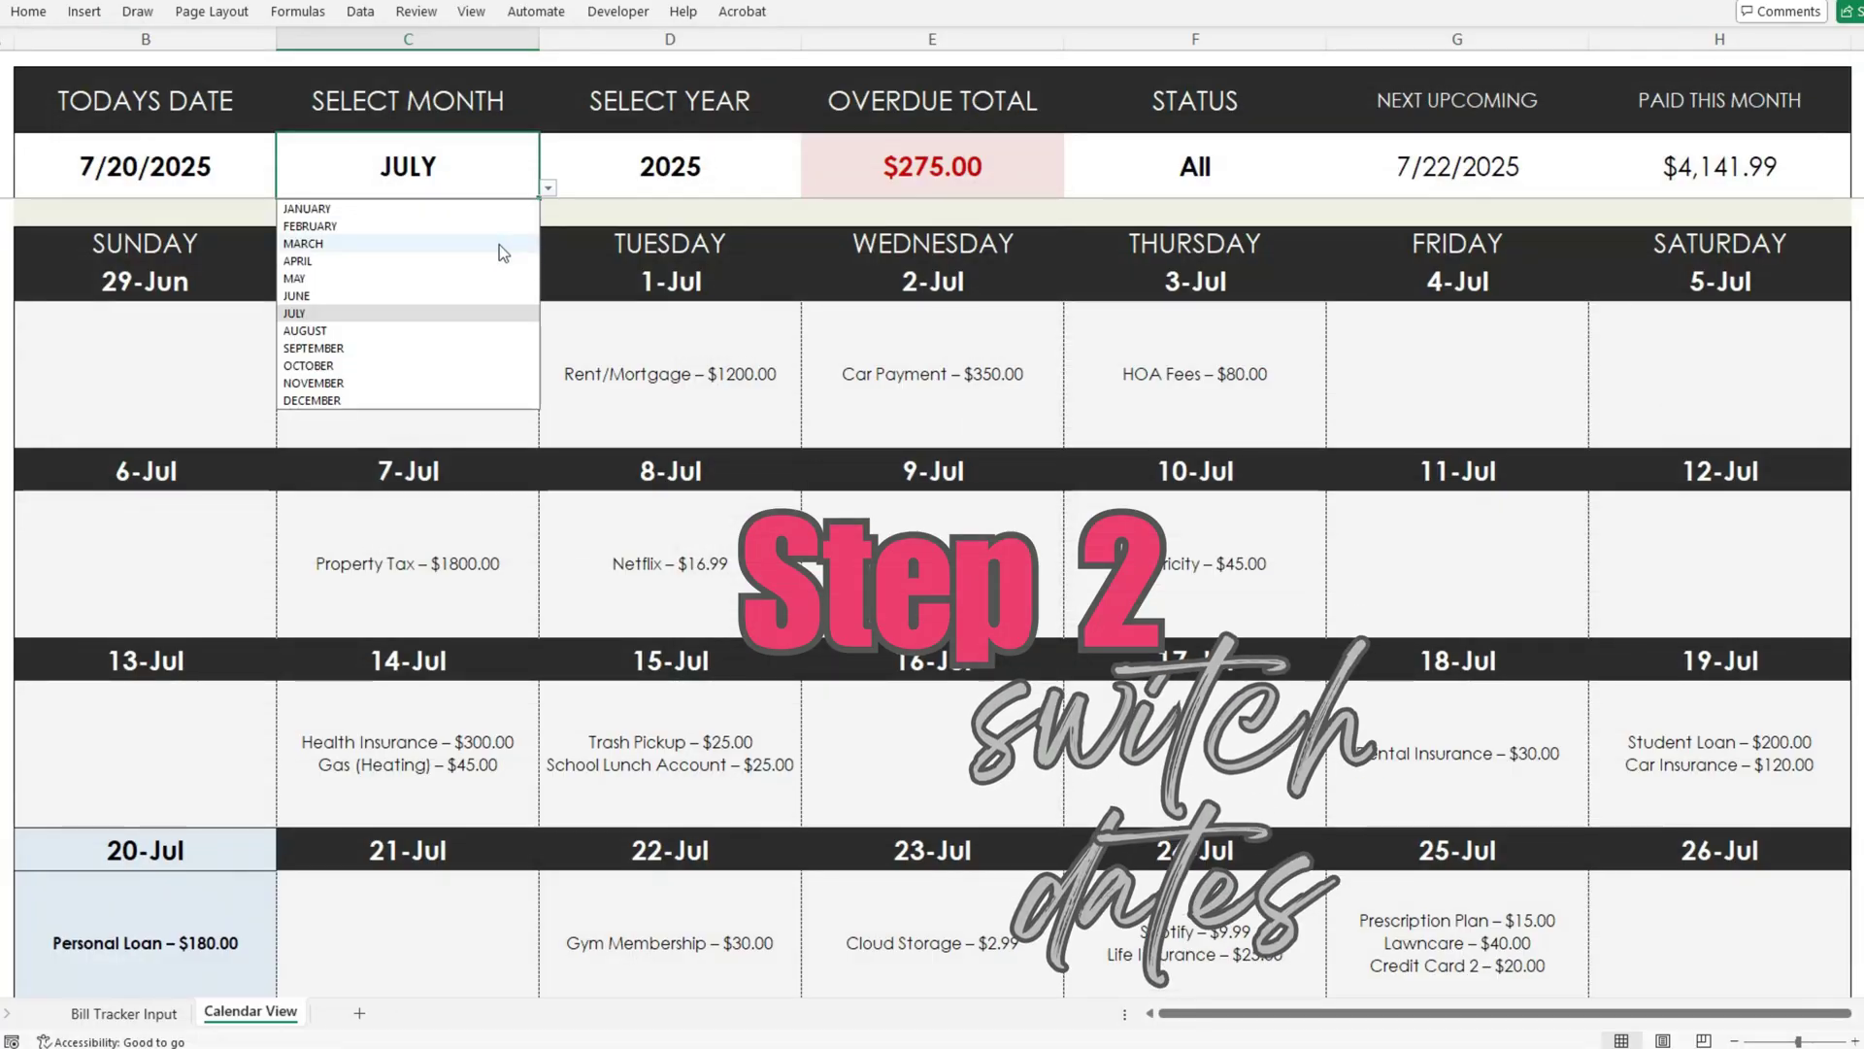
{"action": "left_click", "coordinate": [428, 346]}
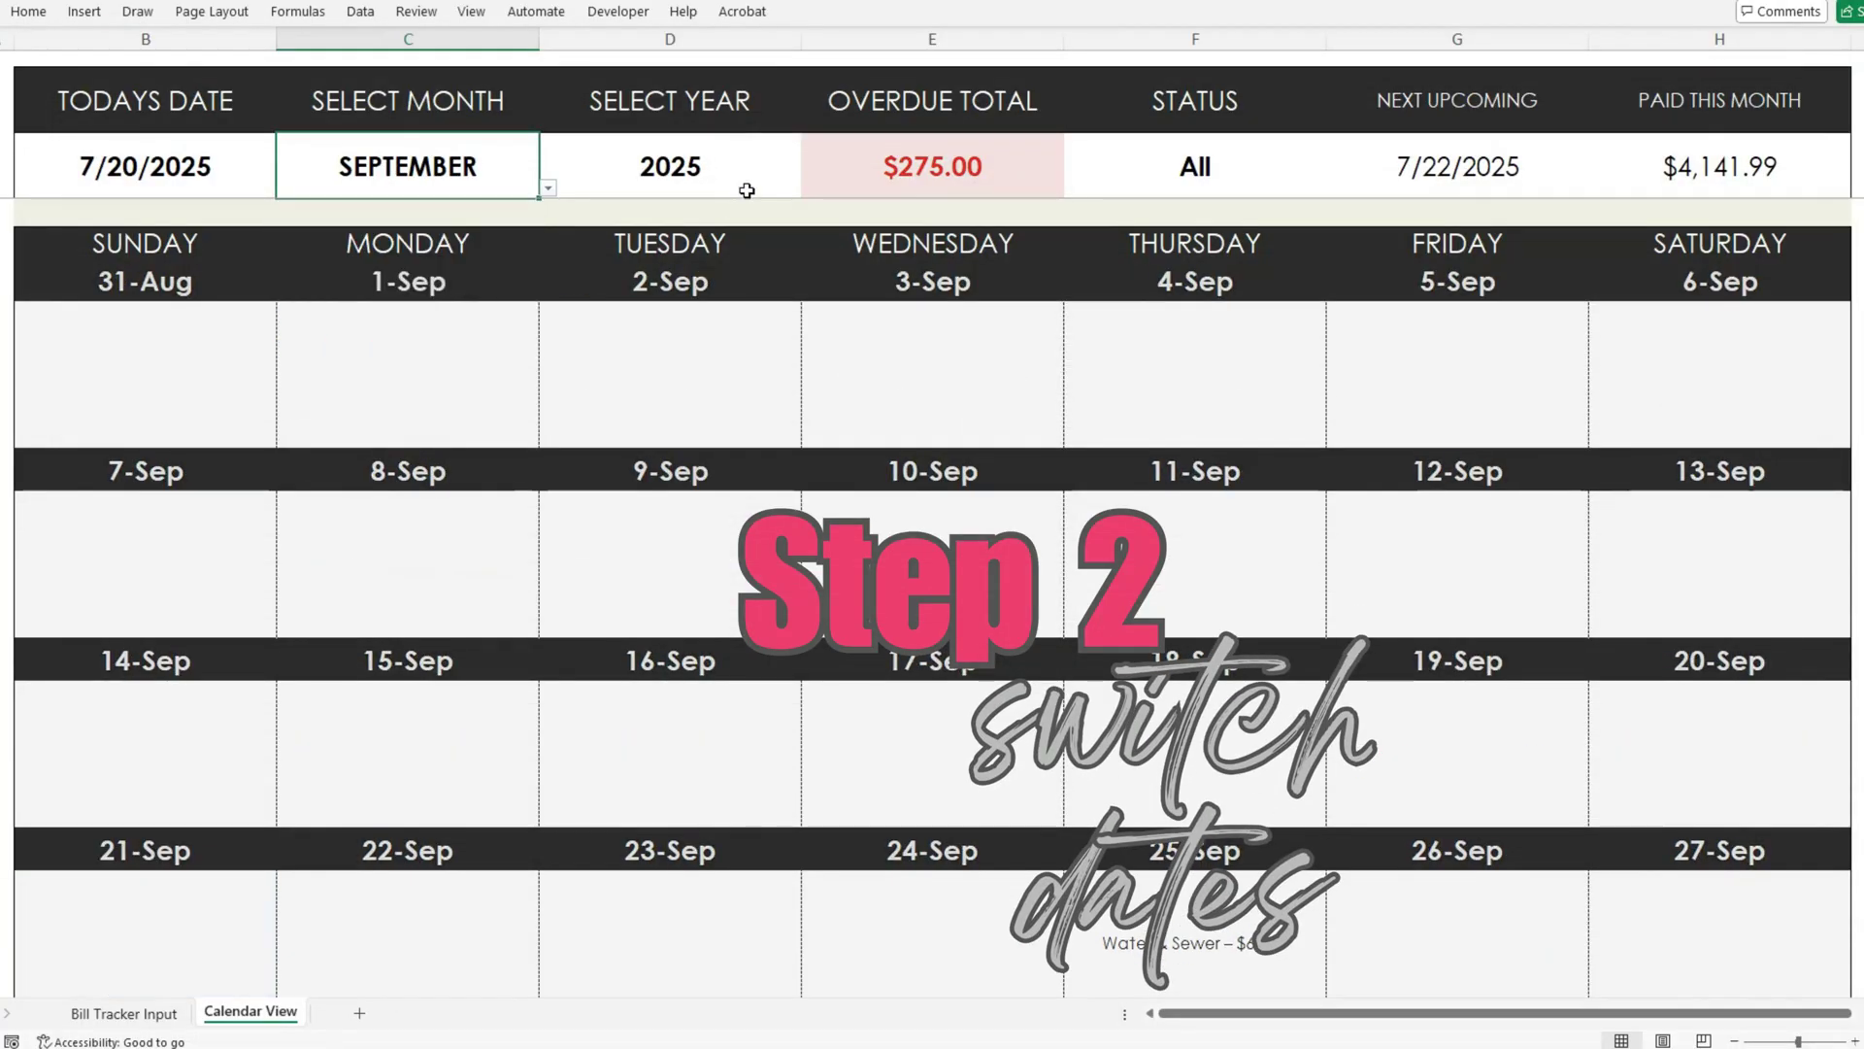
{"action": "left_click", "coordinate": [788, 170]}
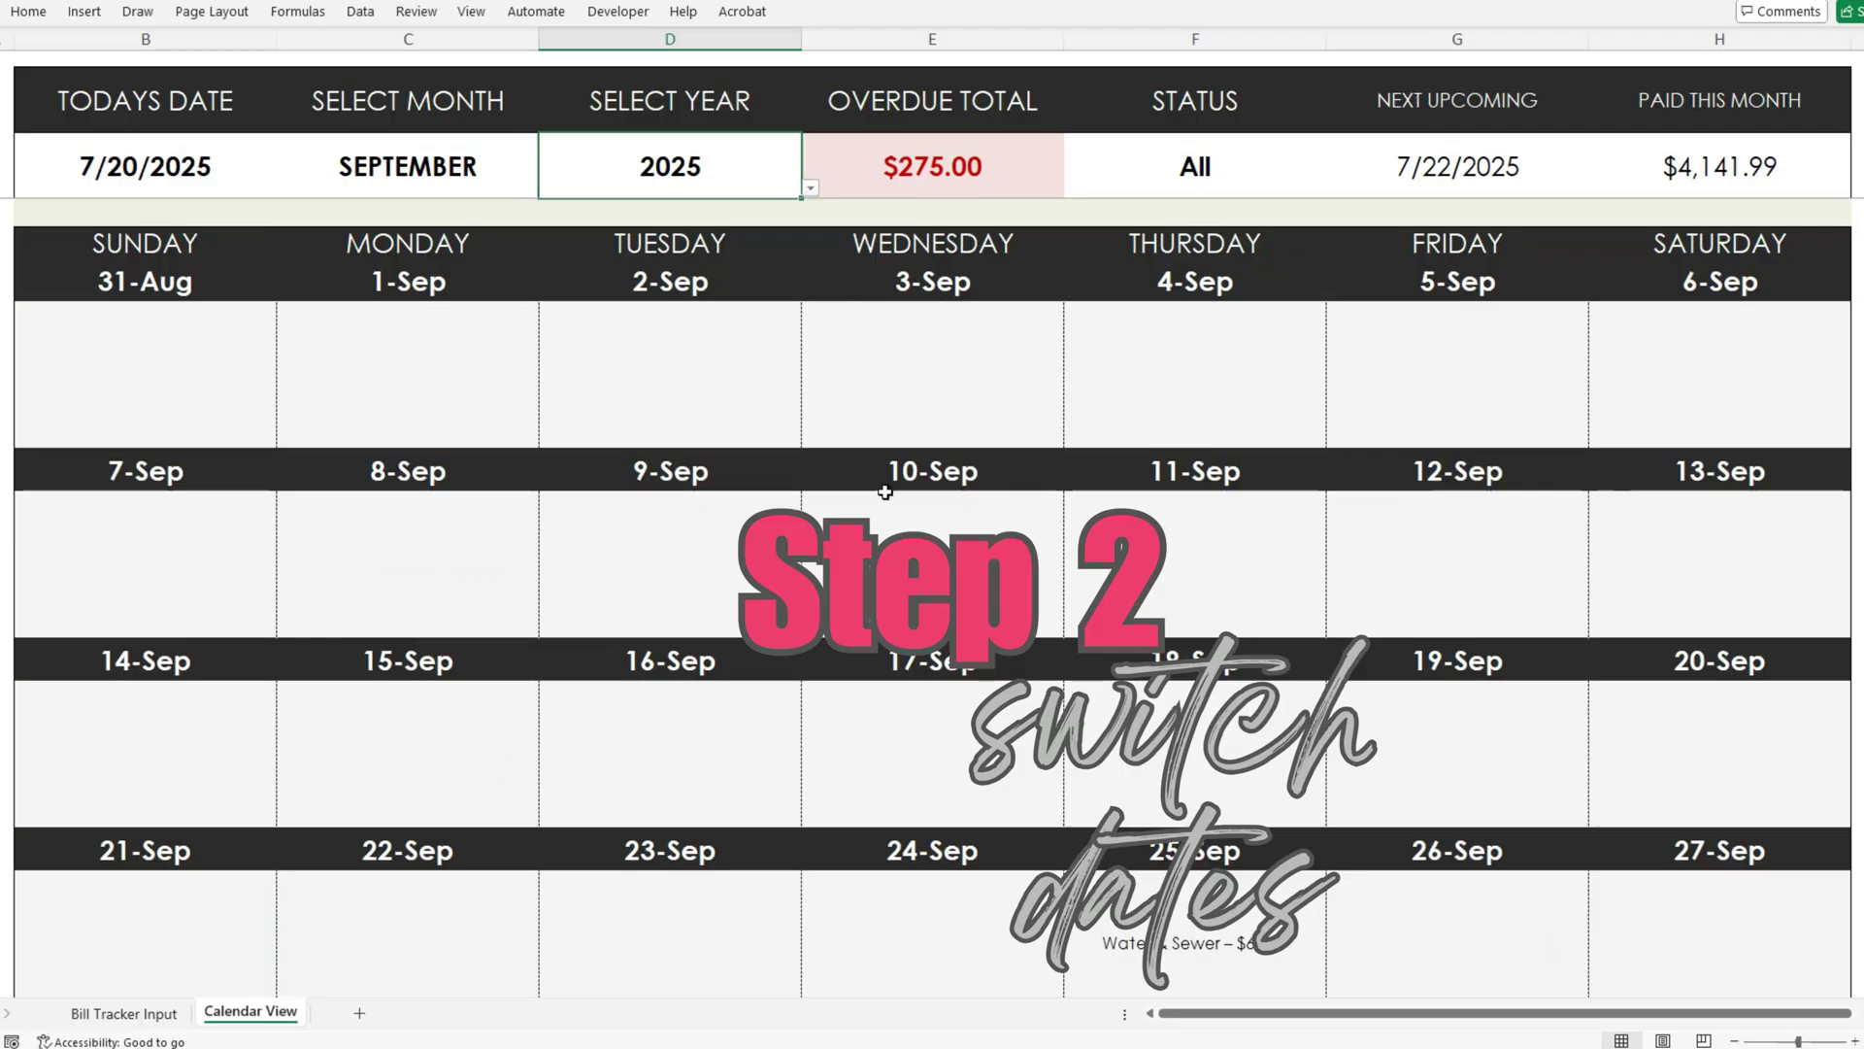
{"action": "scroll", "coordinate": [1174, 920], "scroll_direction": "down", "scroll_amount": 1}
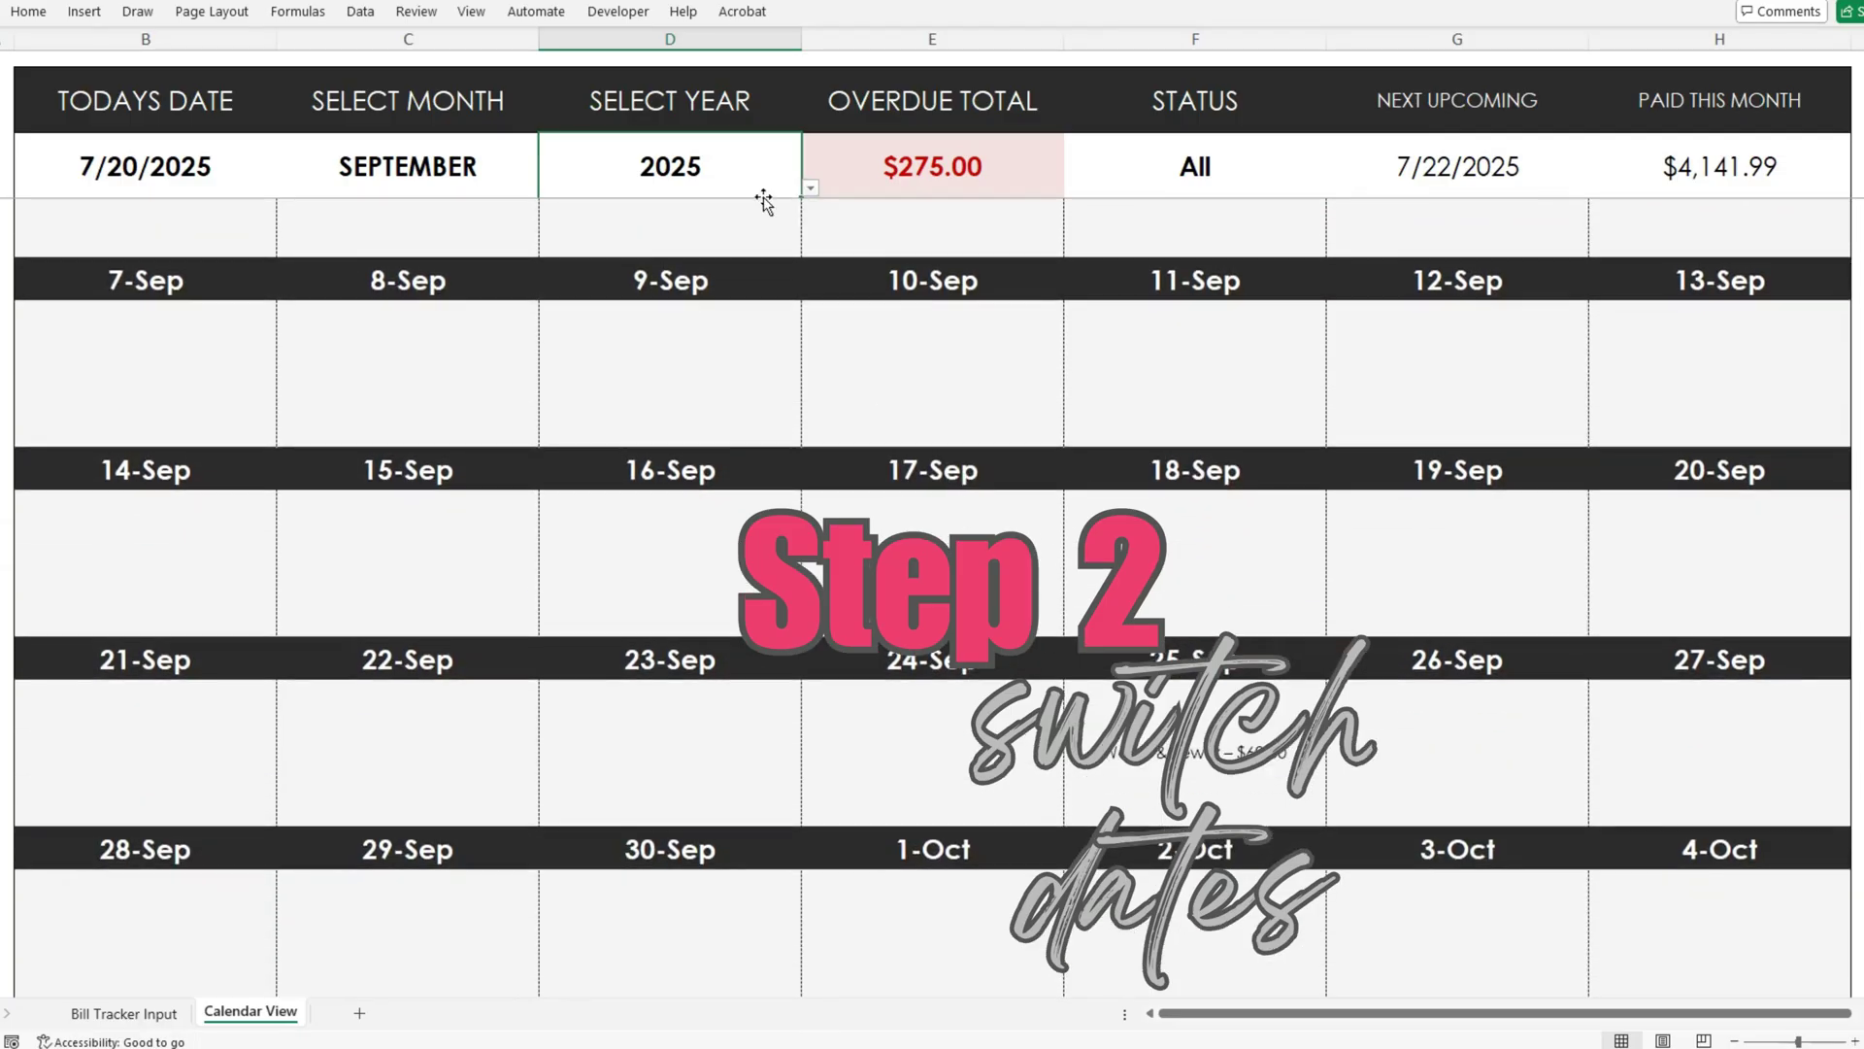
{"action": "left_click", "coordinate": [810, 189]}
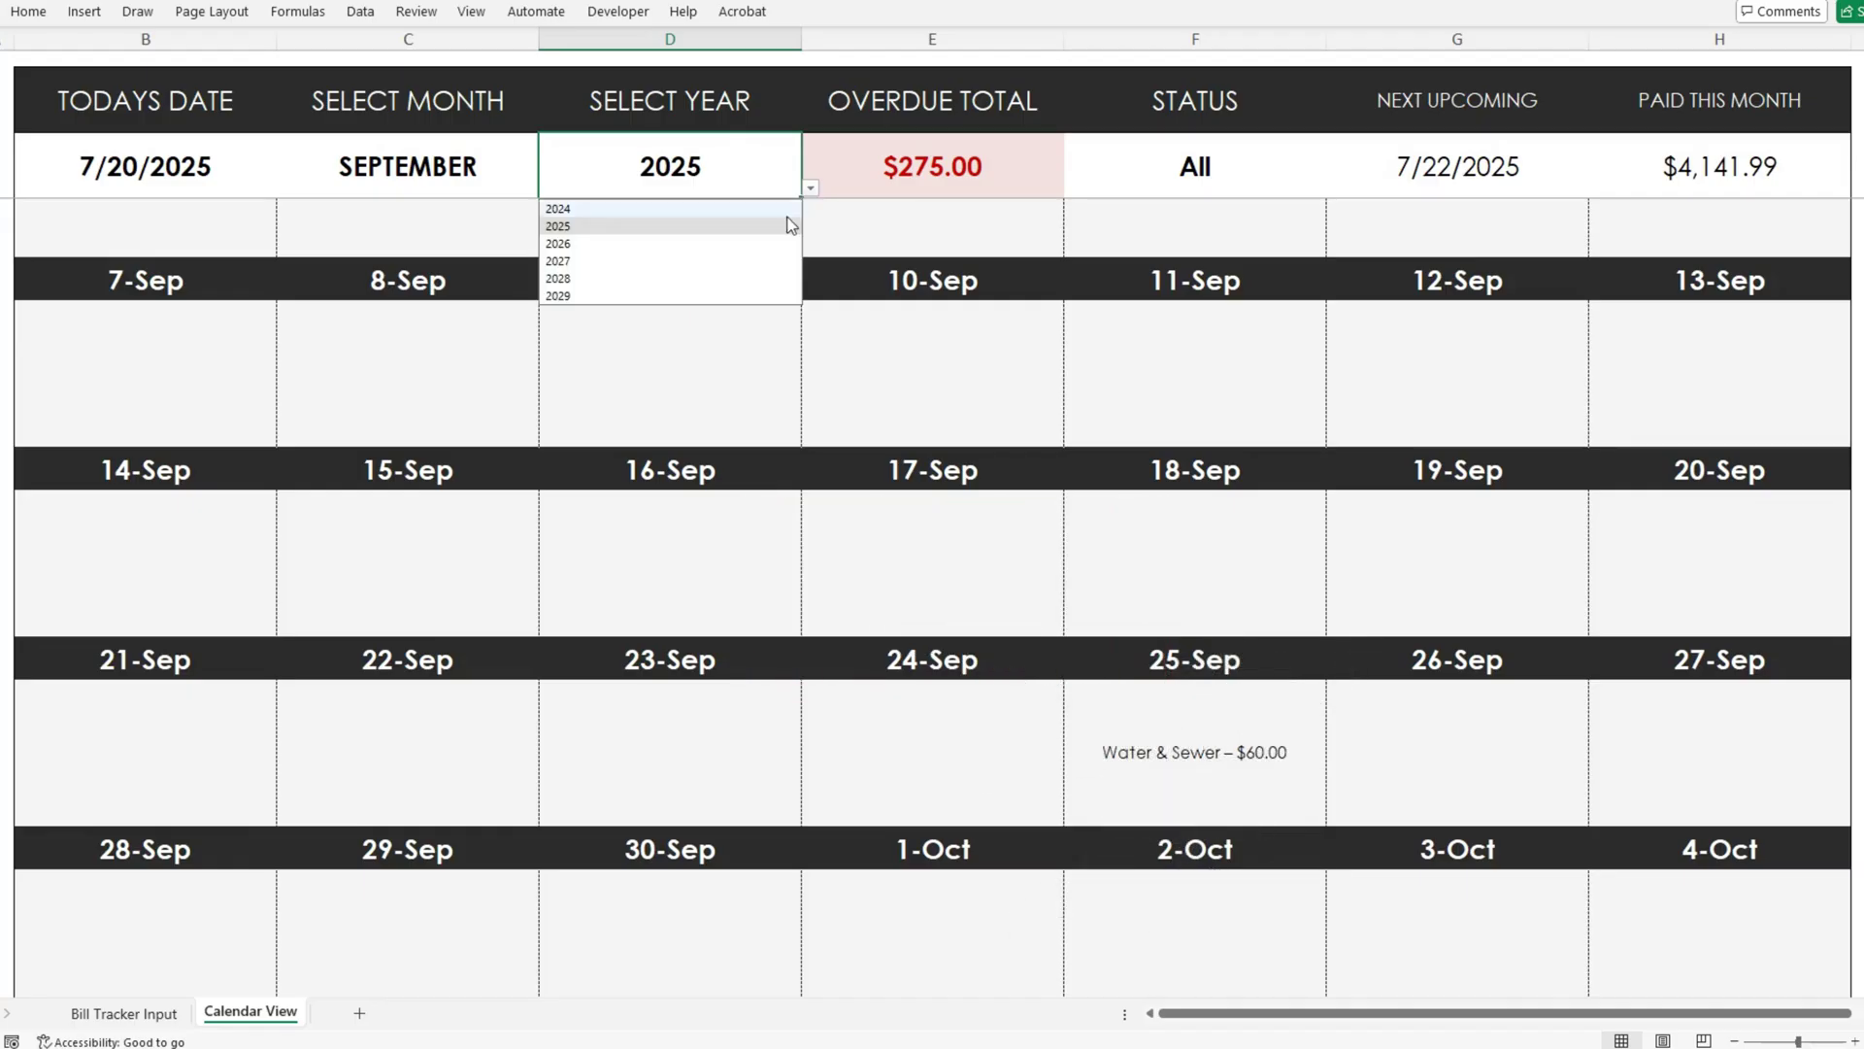
{"action": "left_click", "coordinate": [750, 280]}
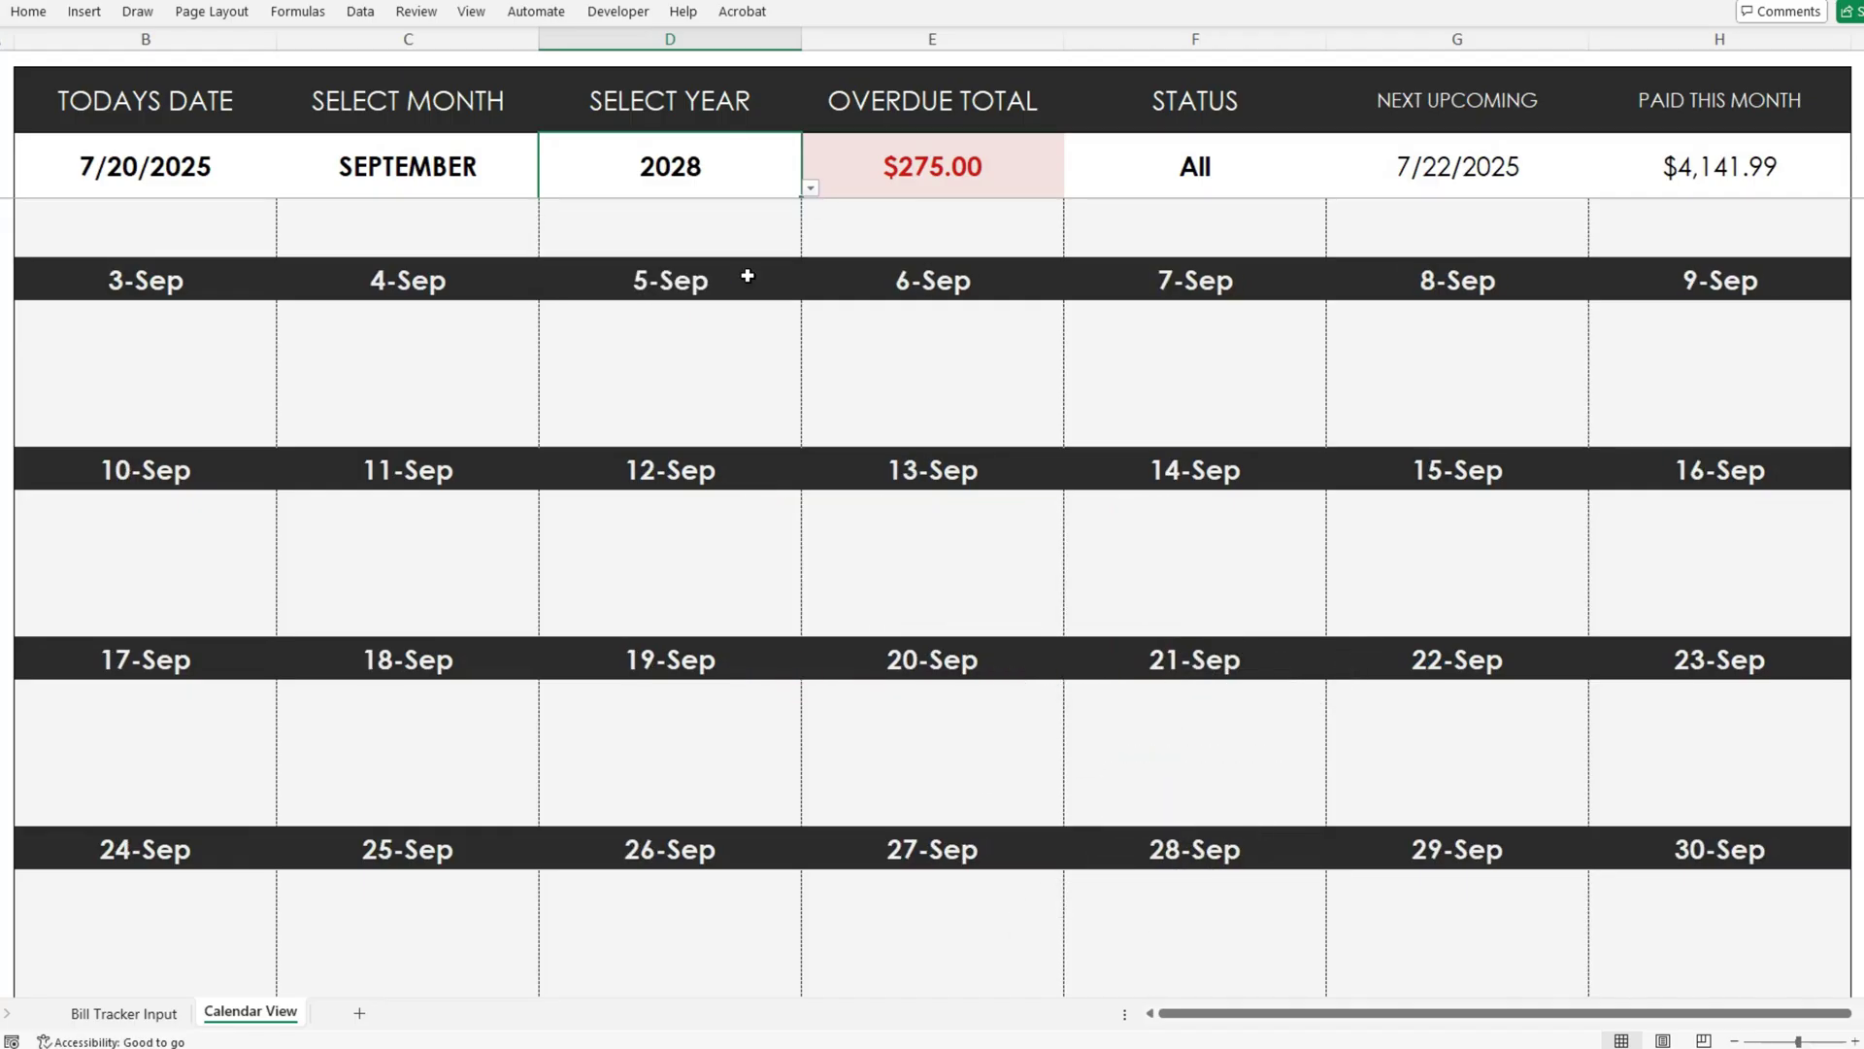
{"action": "left_click", "coordinate": [811, 188]}
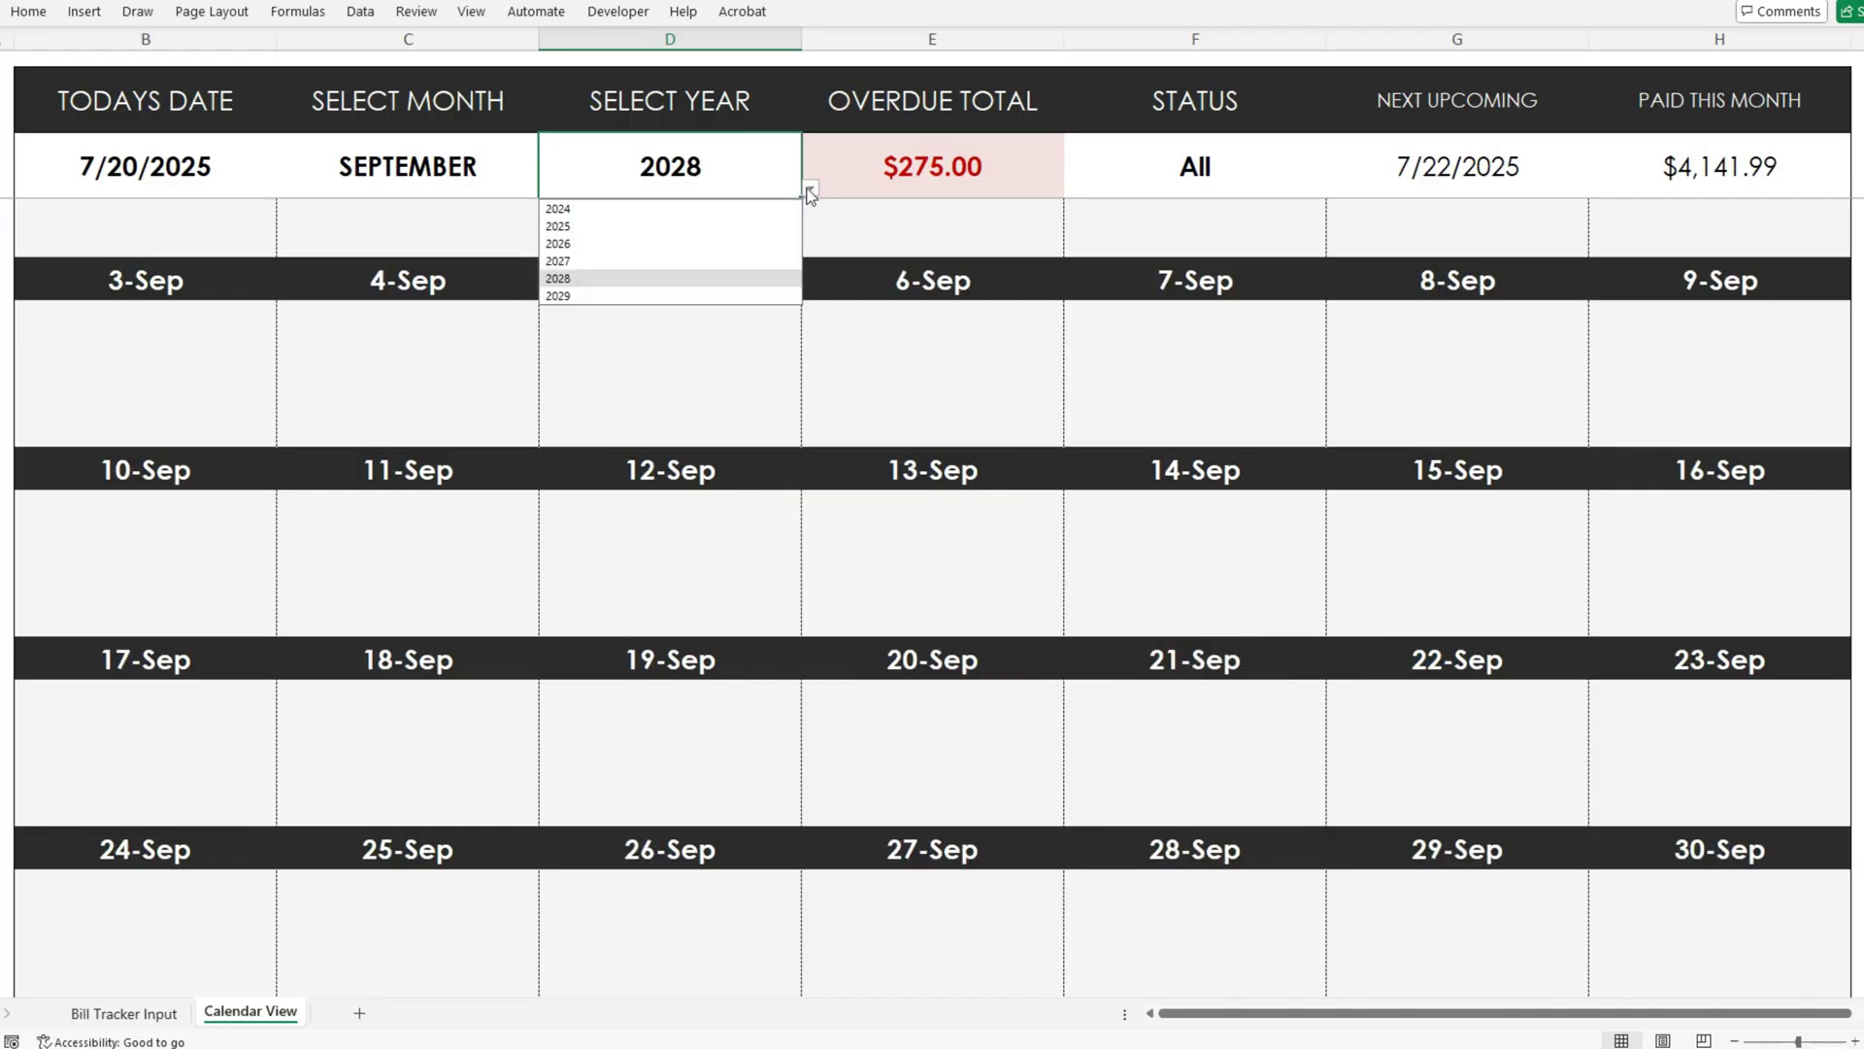
{"action": "left_click", "coordinate": [685, 227]}
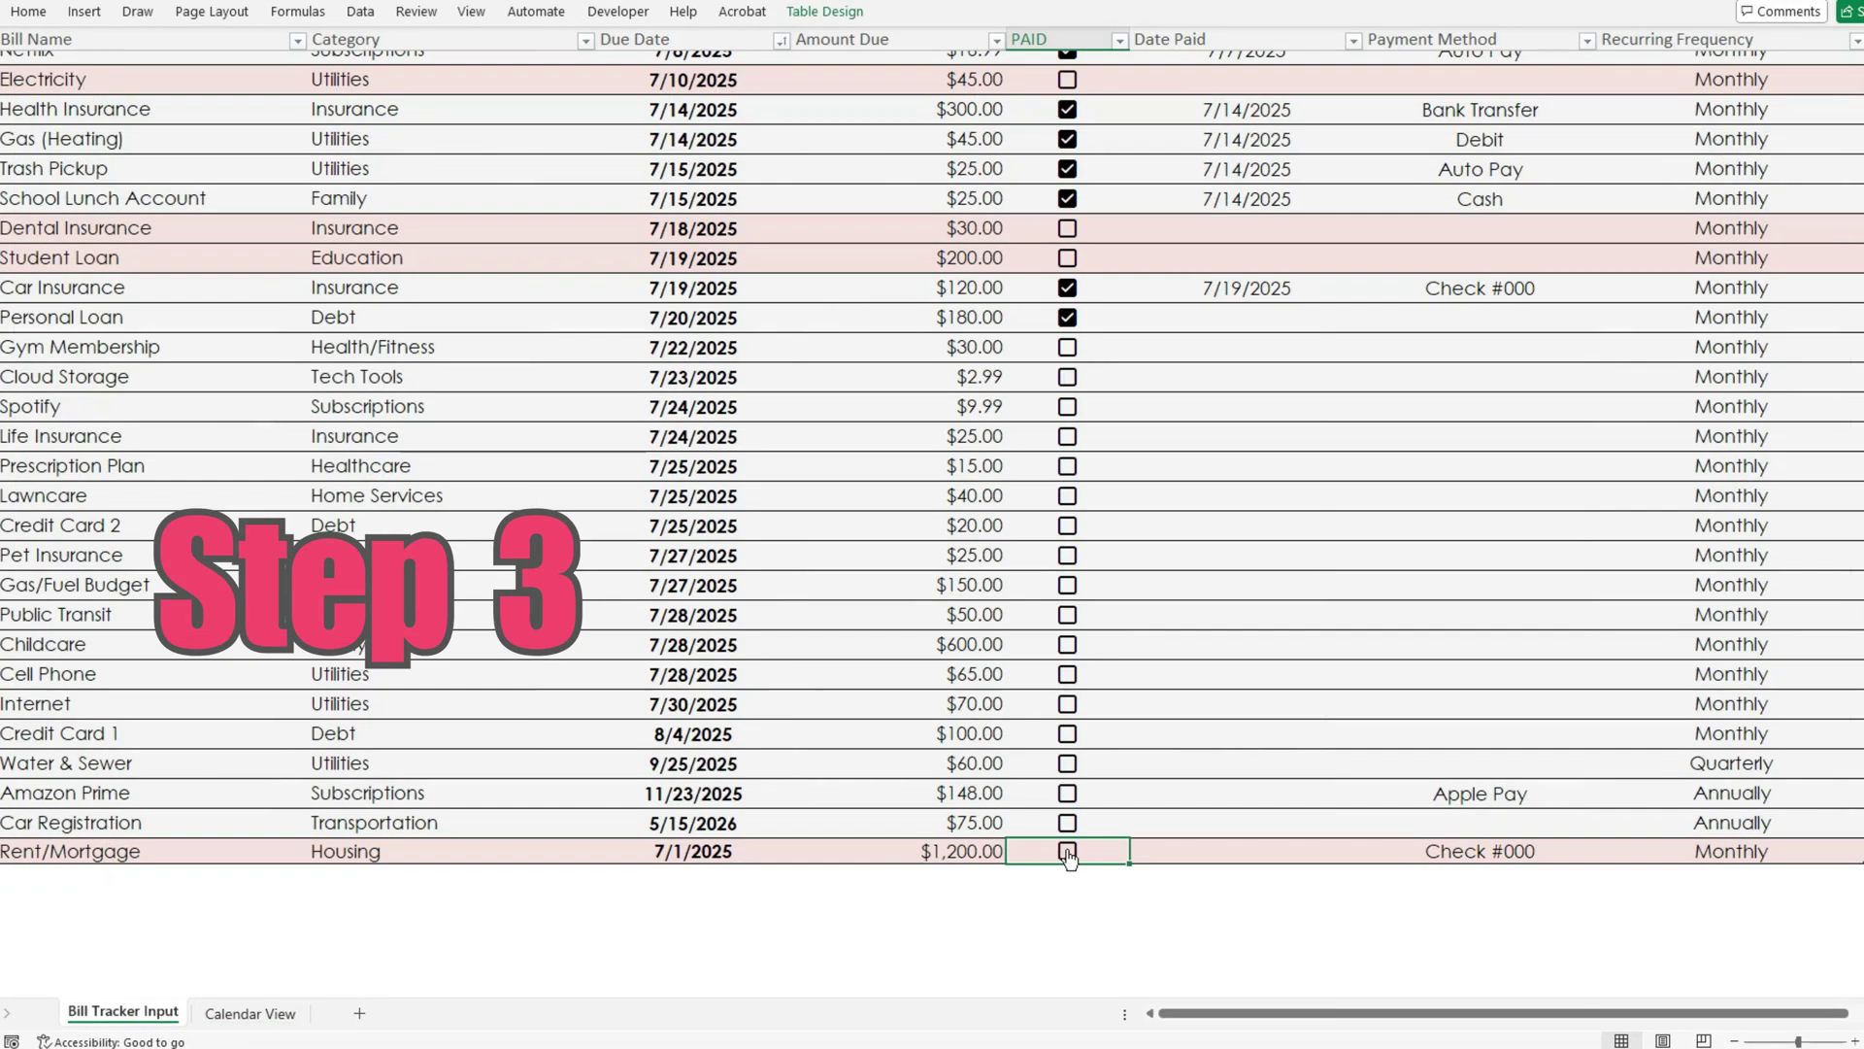
Tick the PAID boxes for Rent/Mortgage and Dental Insurance.
{"action": "left_click", "coordinate": [1068, 852]}
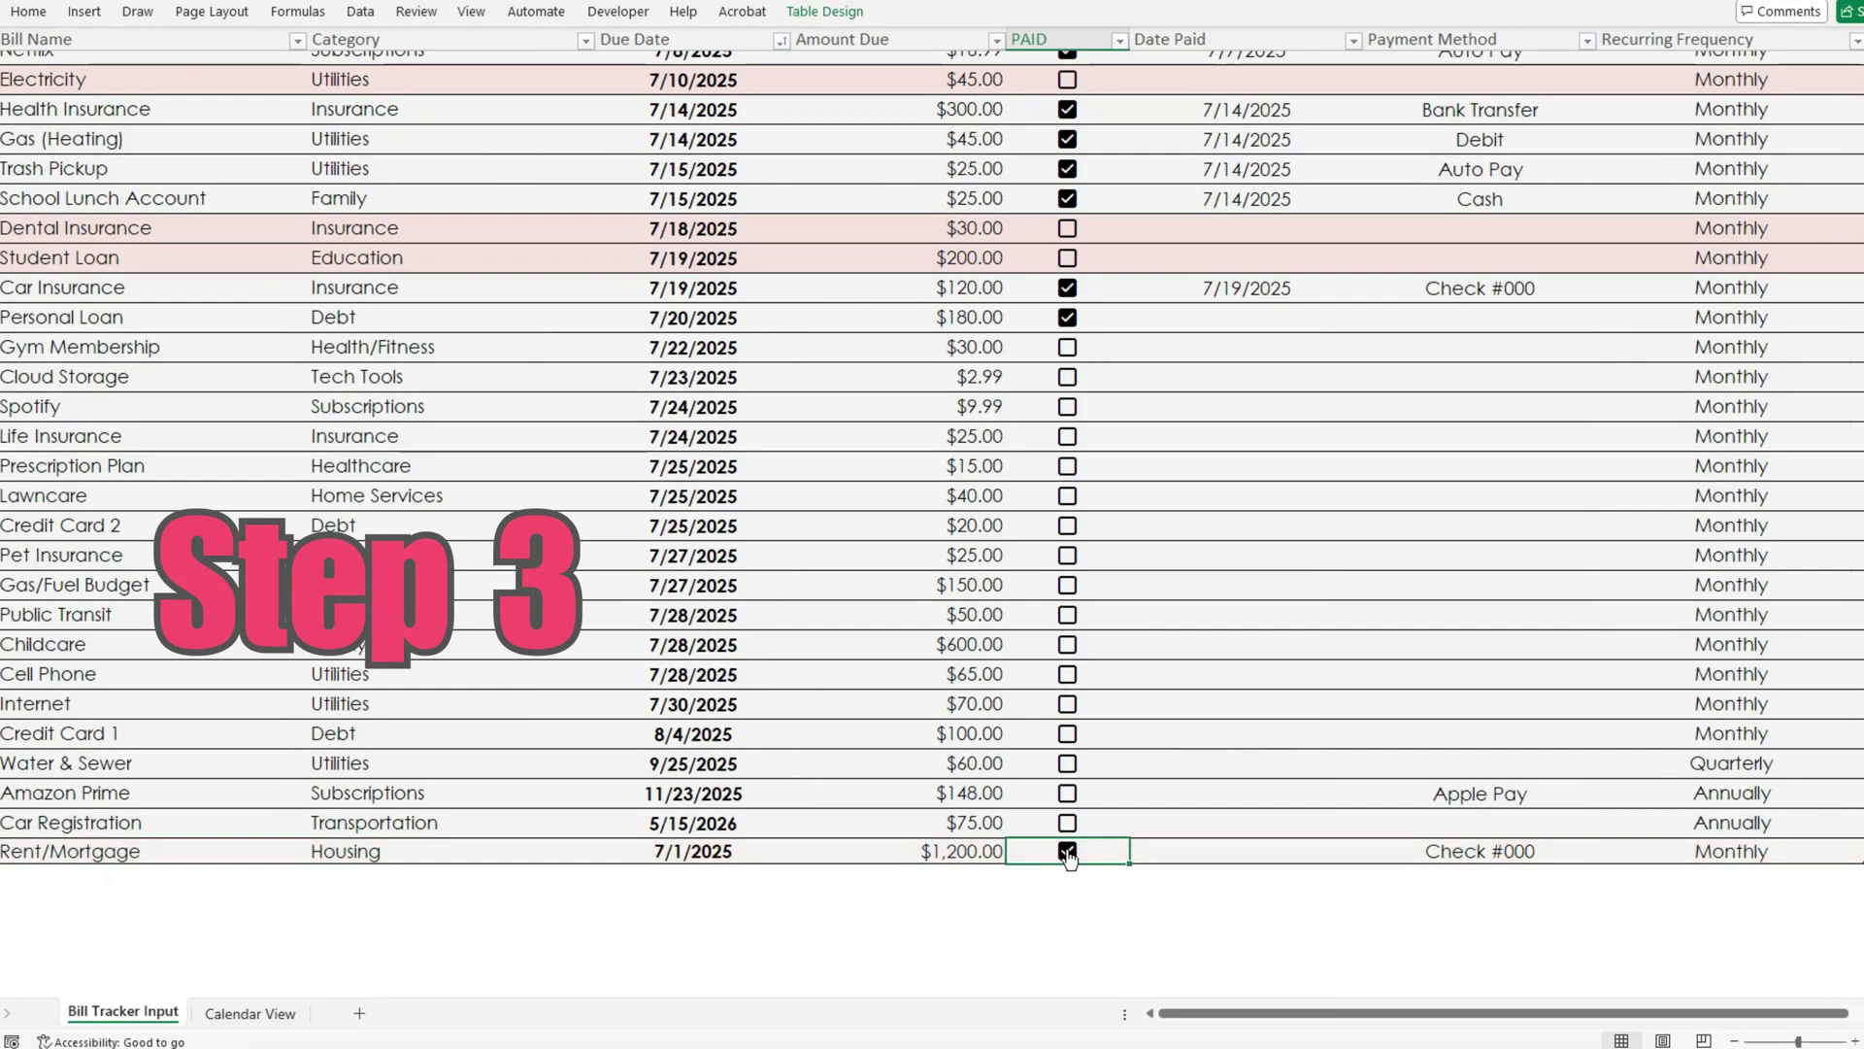
{"action": "left_click", "coordinate": [1068, 229]}
{"action": "left_click", "coordinate": [249, 1013]}
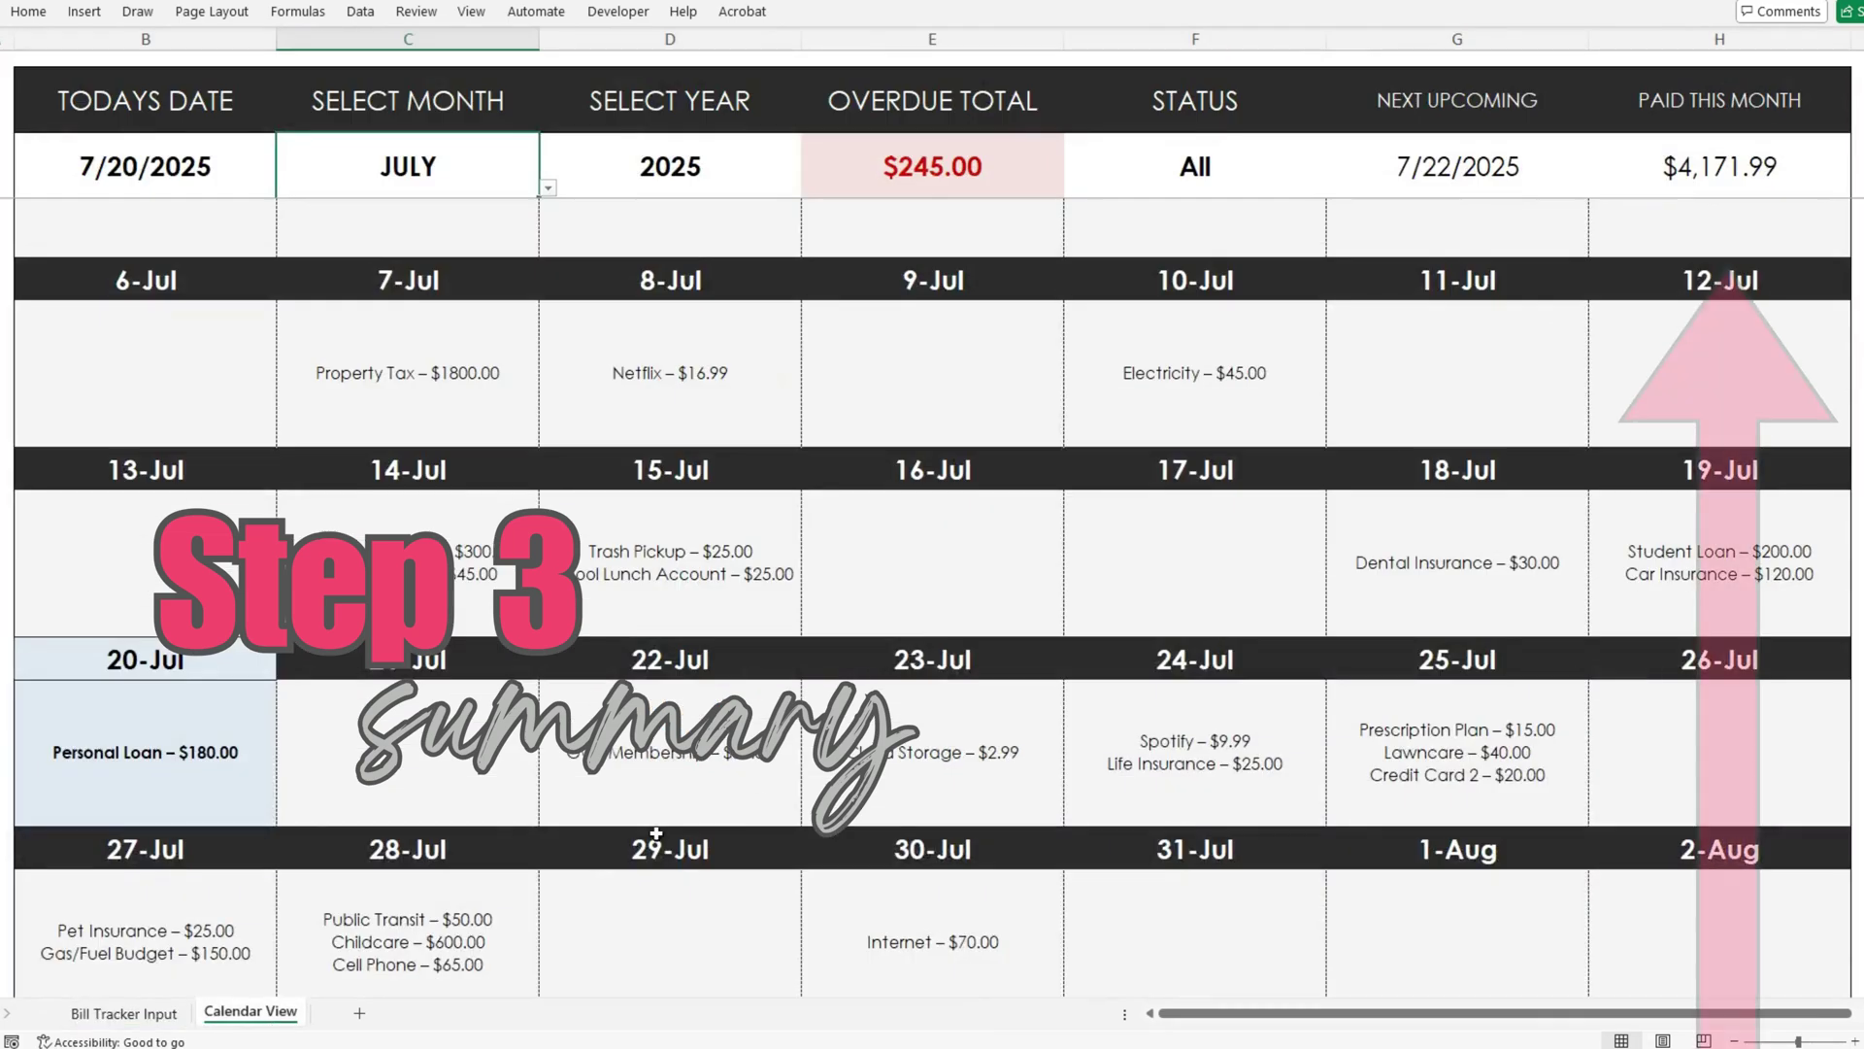
Review paid-this-month, next due date and the $245.00 overdue total, then filter to Unpaid.
{"action": "left_click", "coordinate": [1801, 186]}
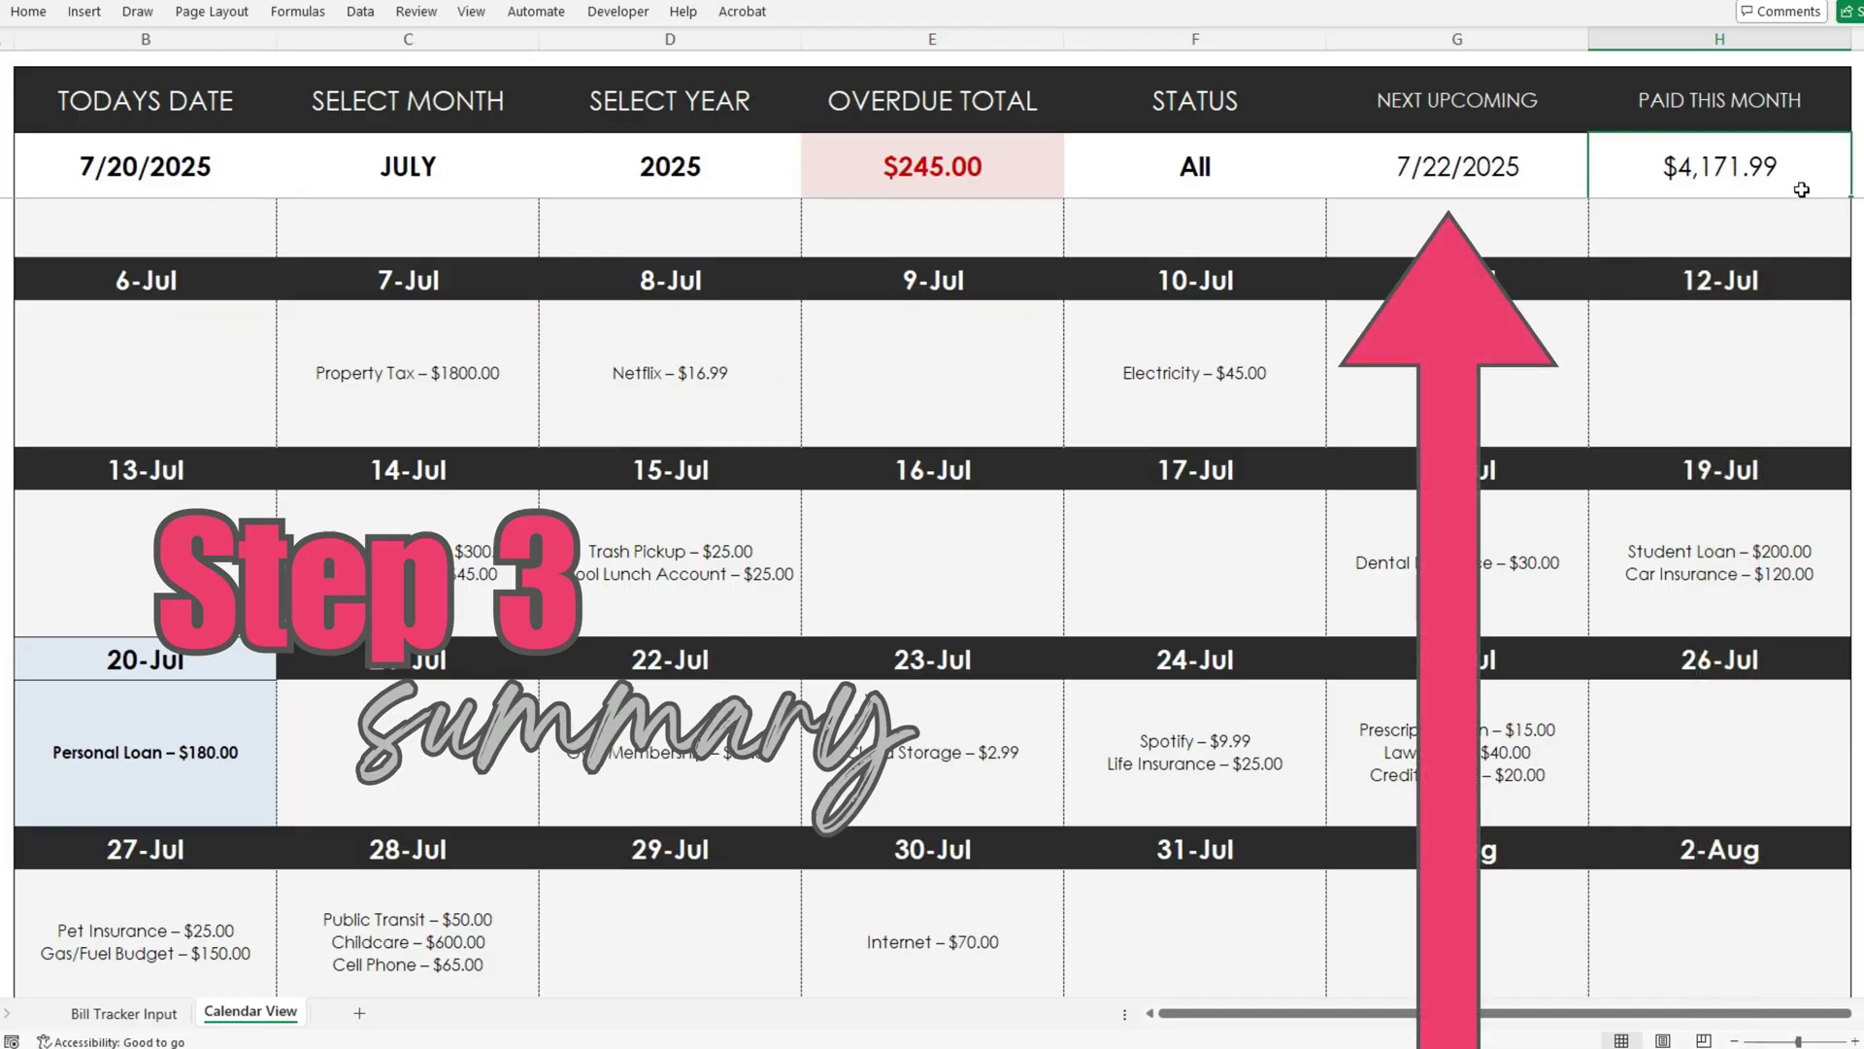
{"action": "left_click", "coordinate": [1544, 185]}
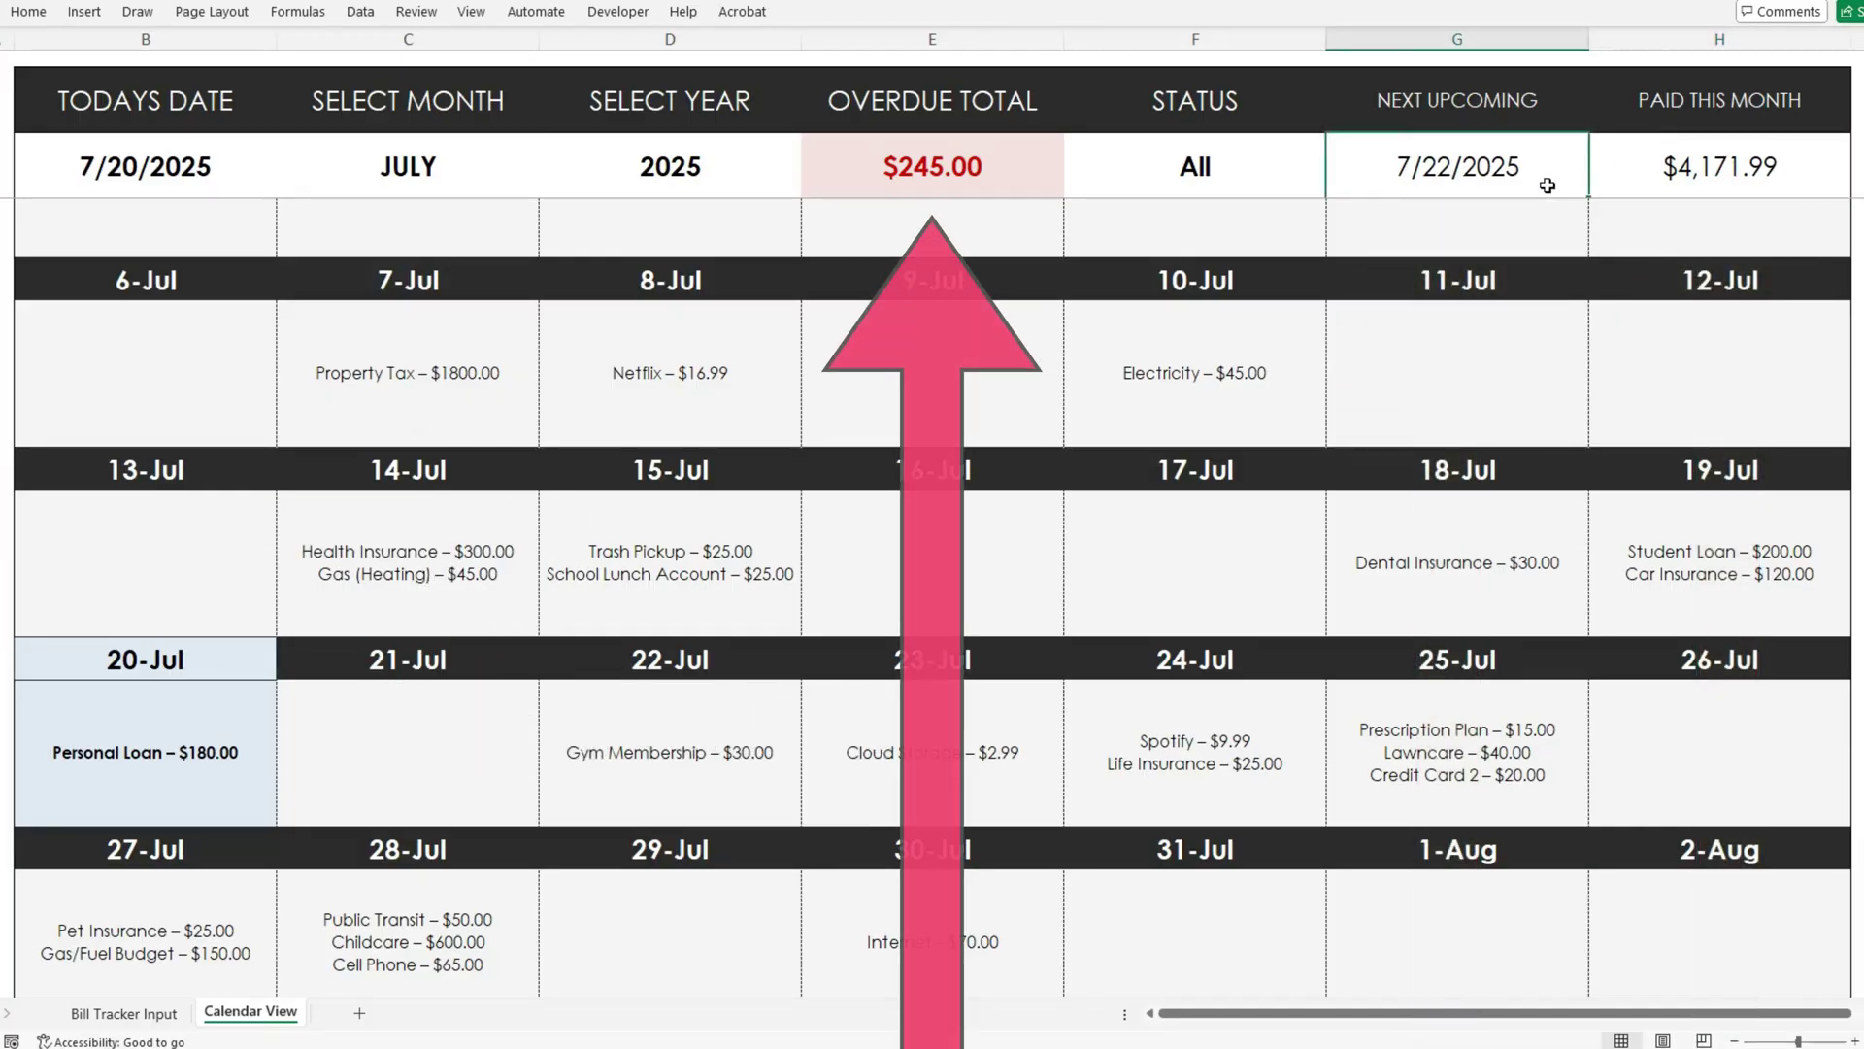
{"action": "left_click", "coordinate": [1030, 183]}
{"action": "left_click", "coordinate": [1291, 172]}
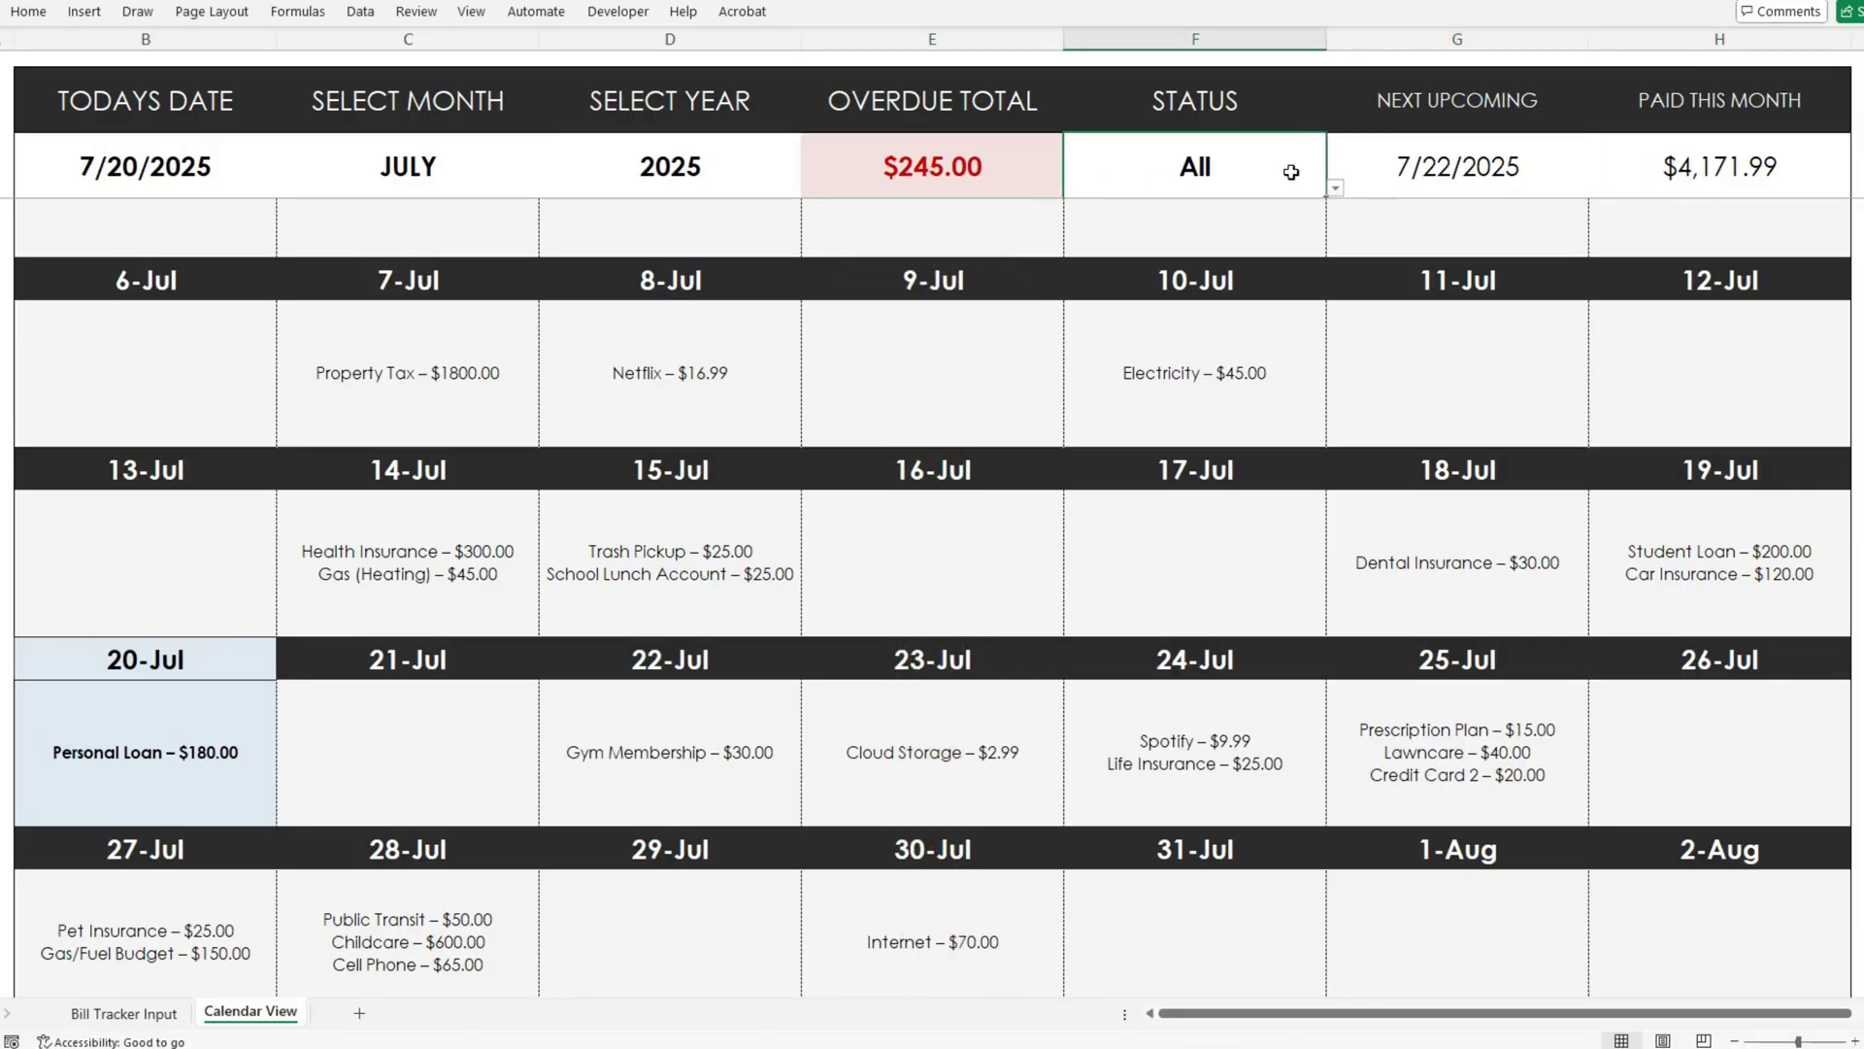
{"action": "left_click", "coordinate": [1337, 190]}
{"action": "left_click", "coordinate": [1291, 209]}
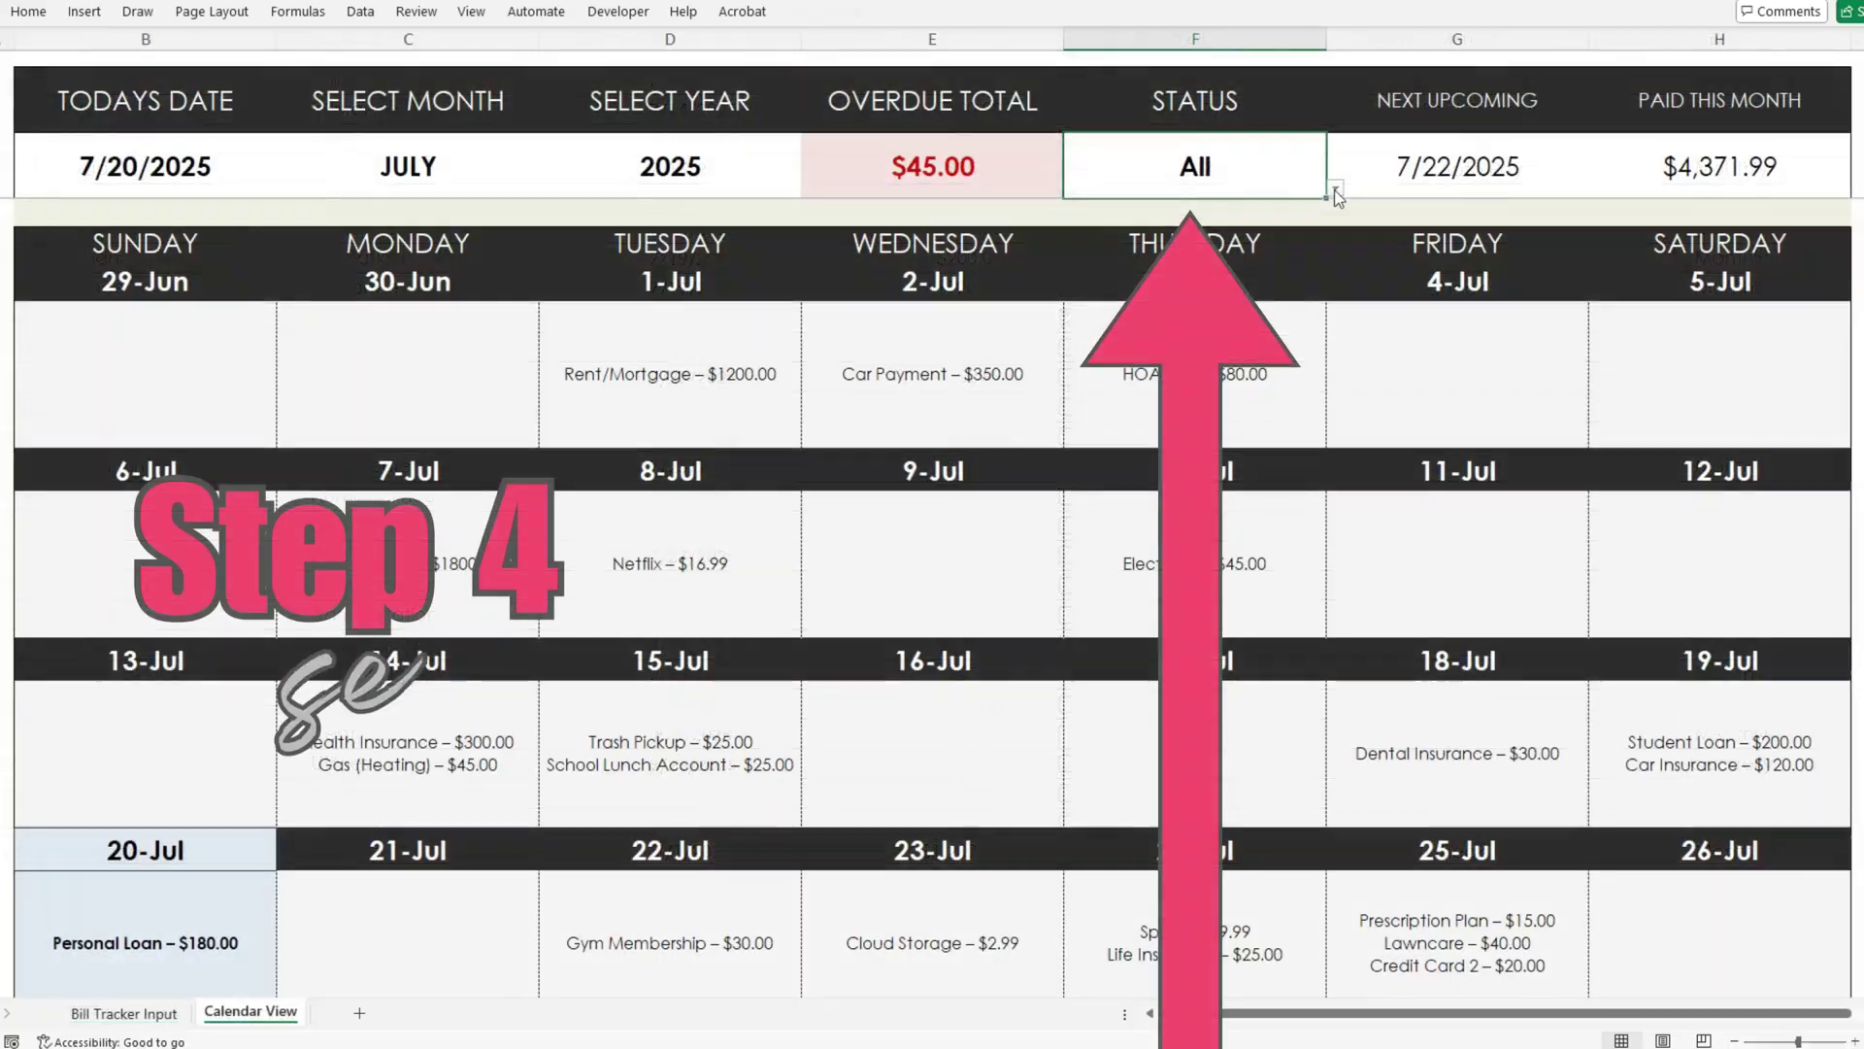
Cycle the Status filter through All and Paid, ending on Unpaid, and check Electricity $45.00 on 10-Jul.
{"action": "left_click", "coordinate": [1336, 187]}
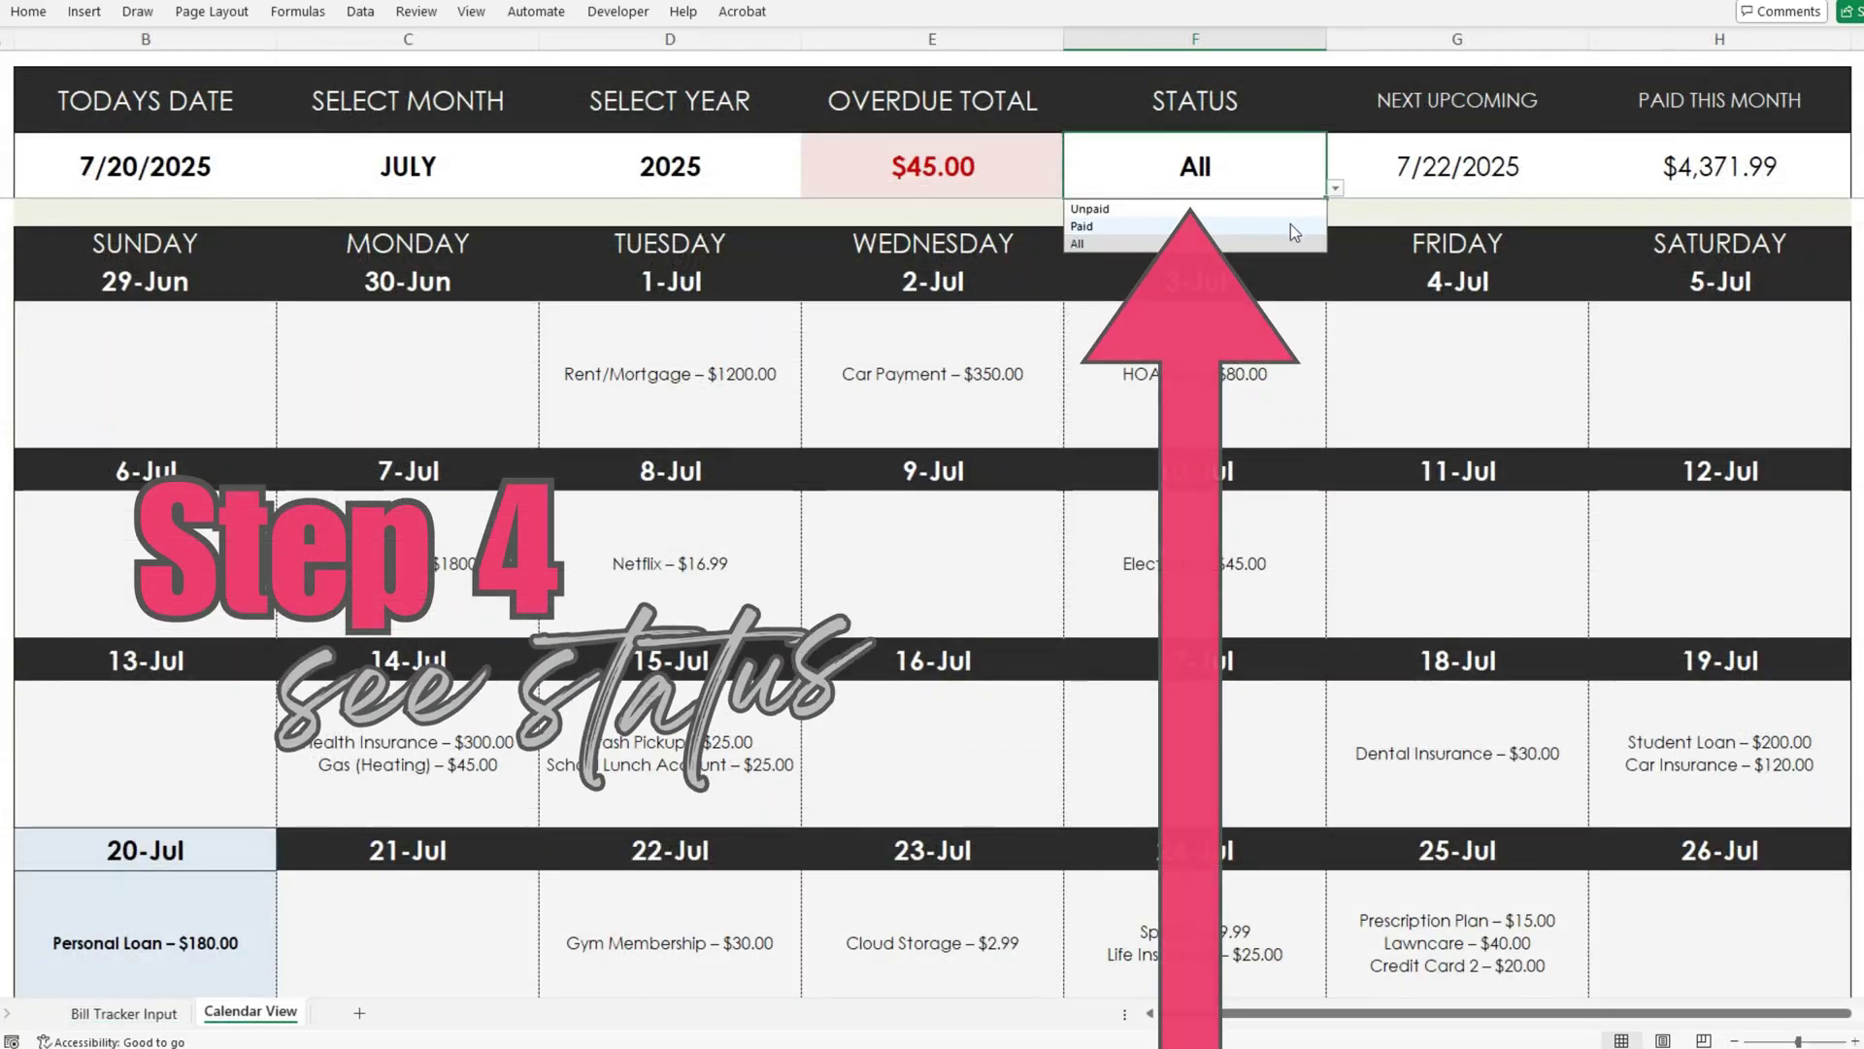
{"action": "left_click", "coordinate": [1162, 248]}
{"action": "left_click", "coordinate": [1338, 190]}
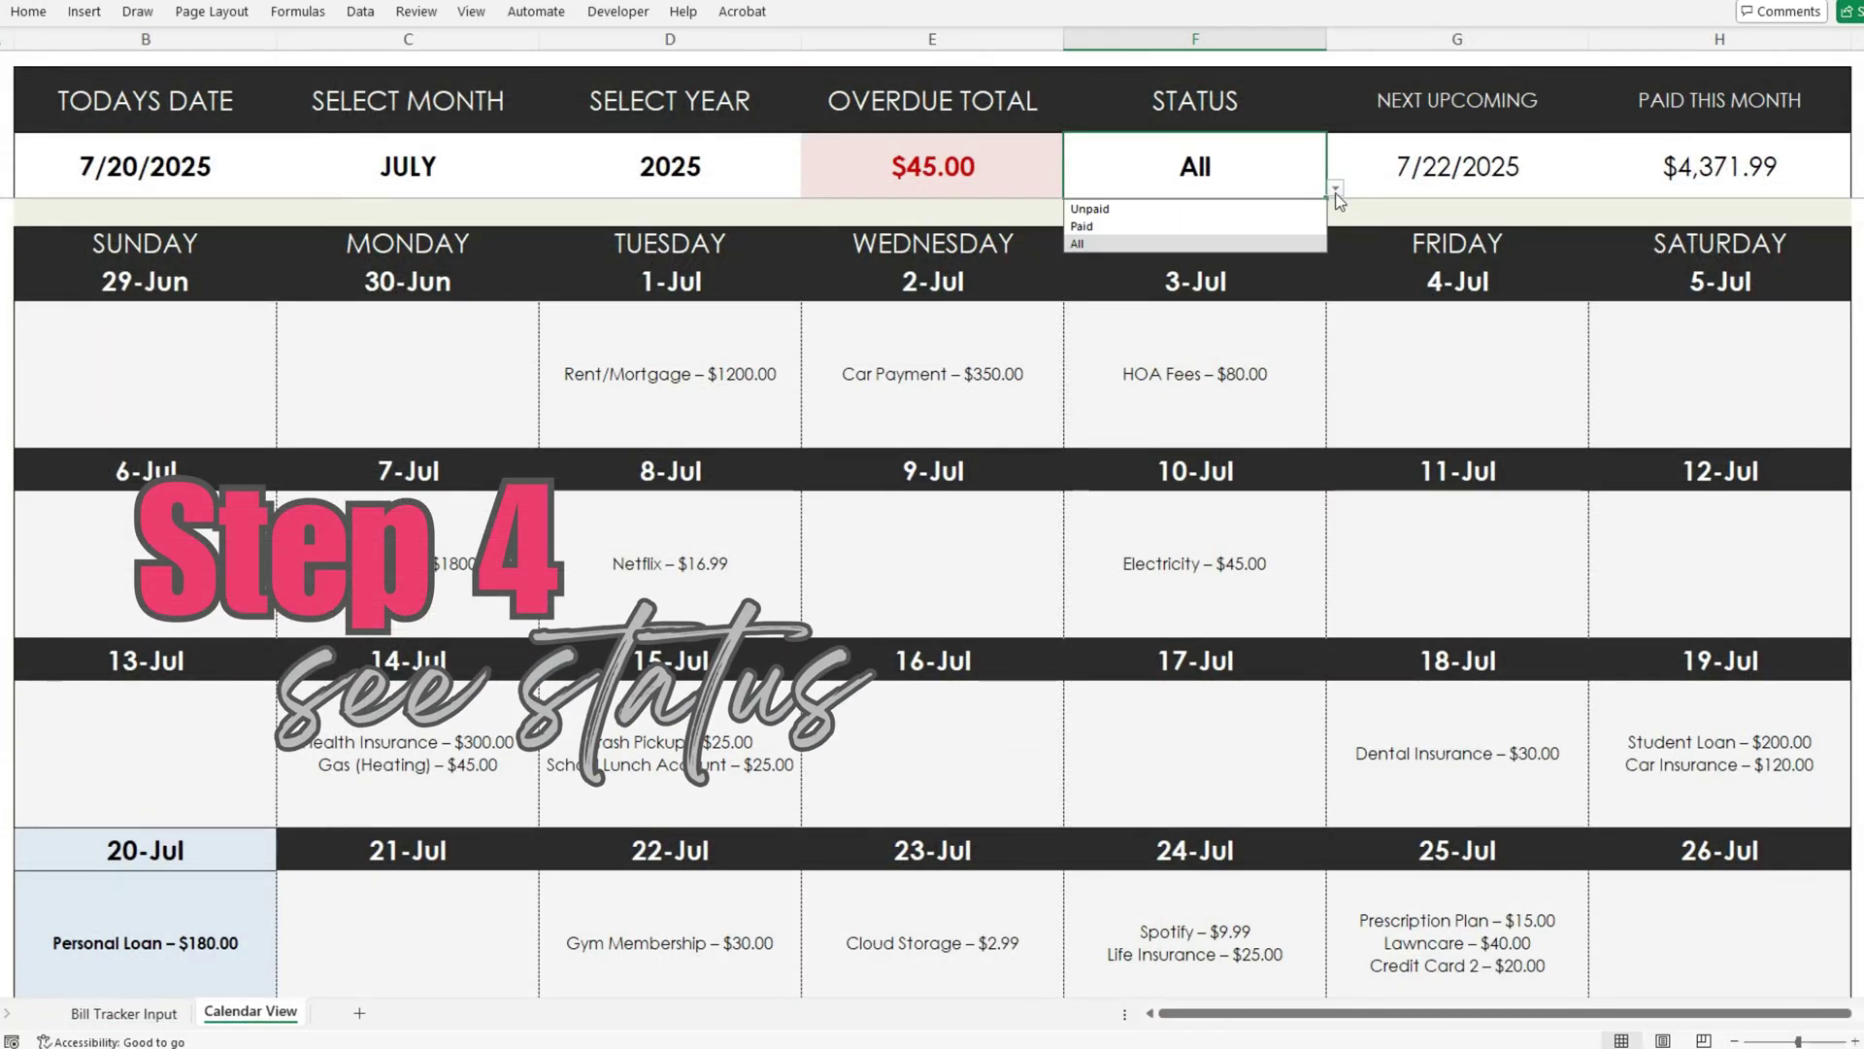
{"action": "left_click", "coordinate": [1266, 231]}
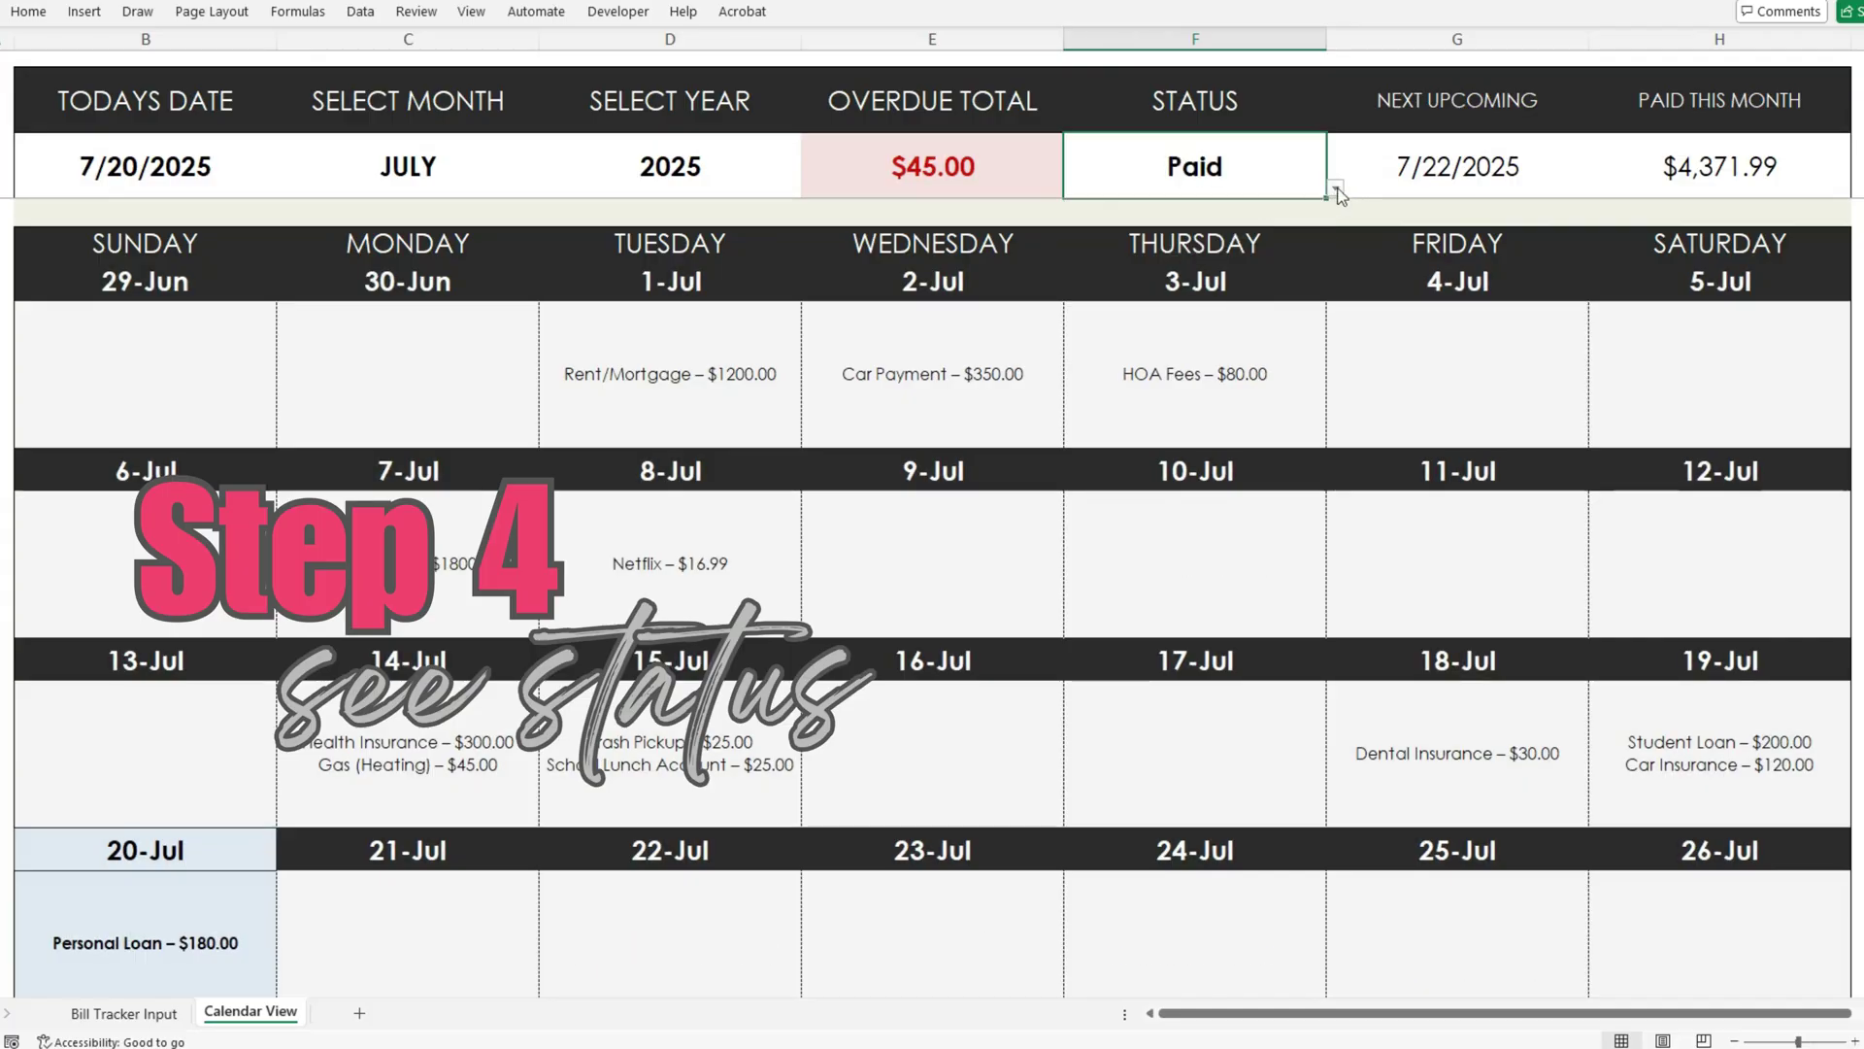
{"action": "left_click", "coordinate": [1337, 190]}
{"action": "left_click", "coordinate": [1288, 206]}
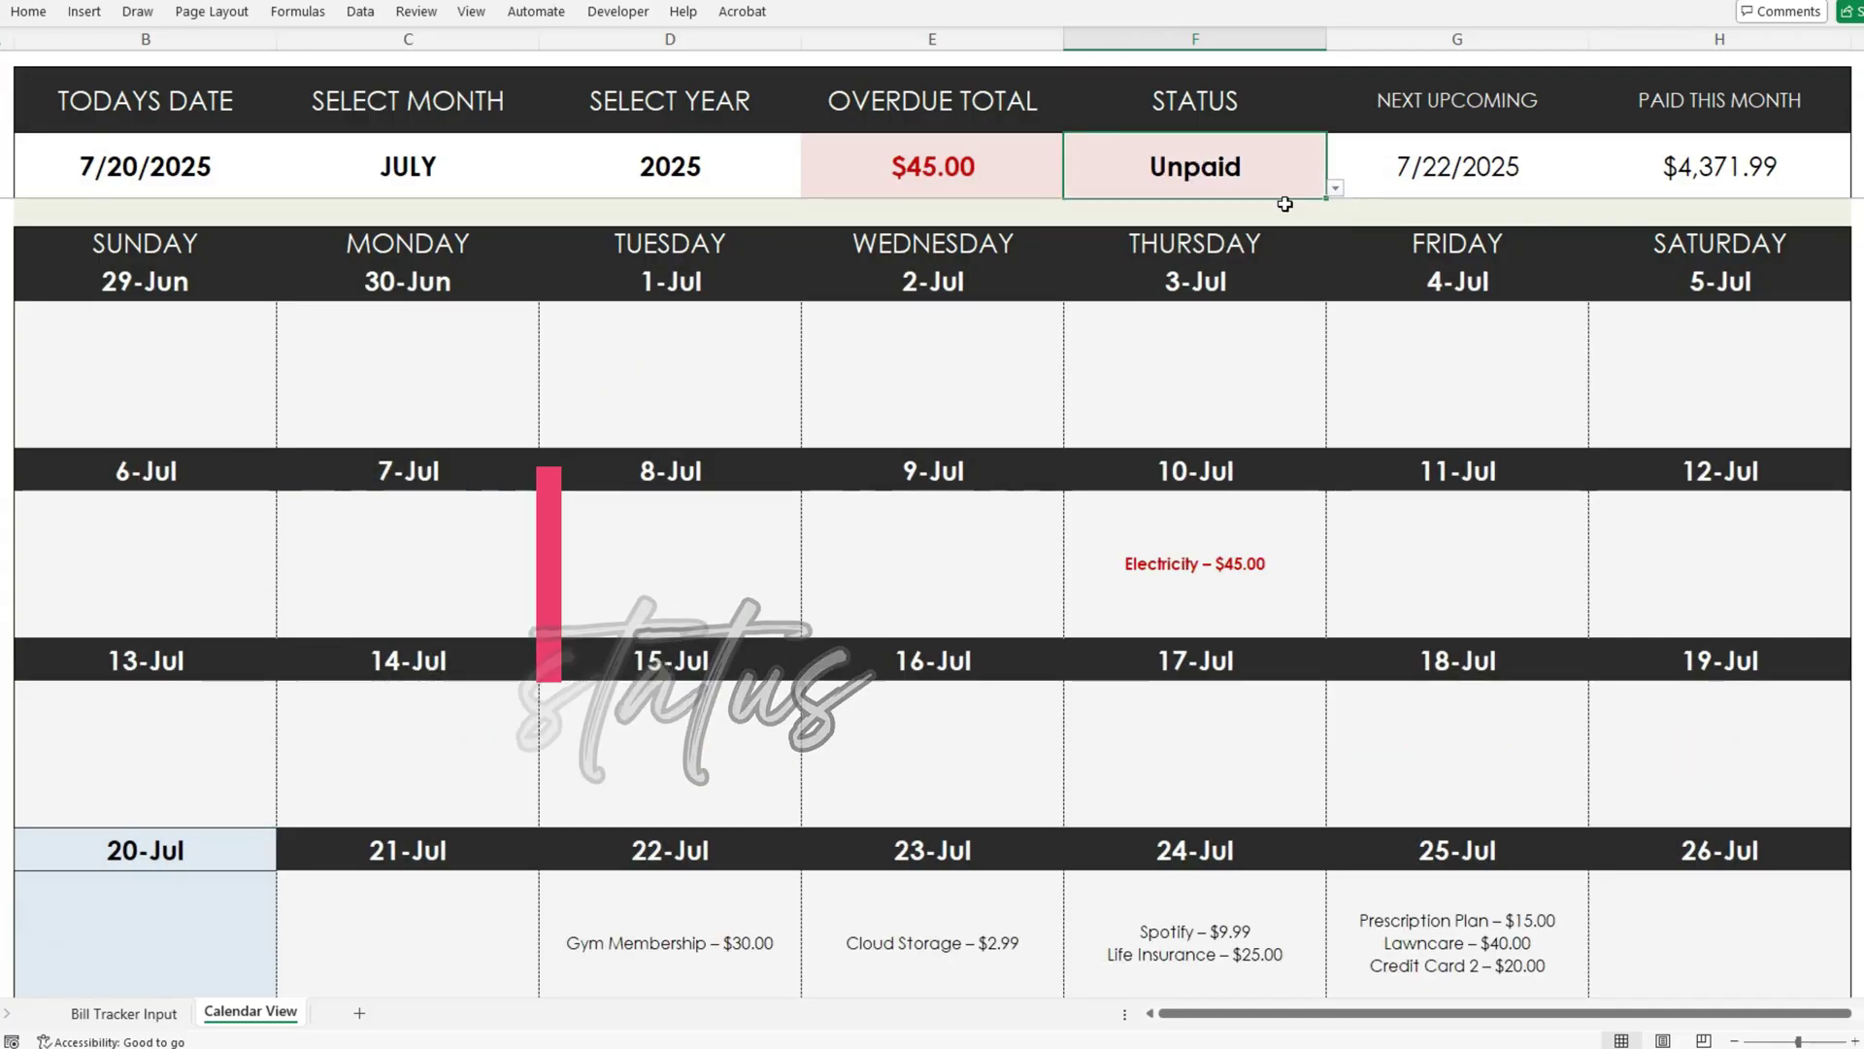
{"action": "left_click", "coordinate": [1254, 573]}
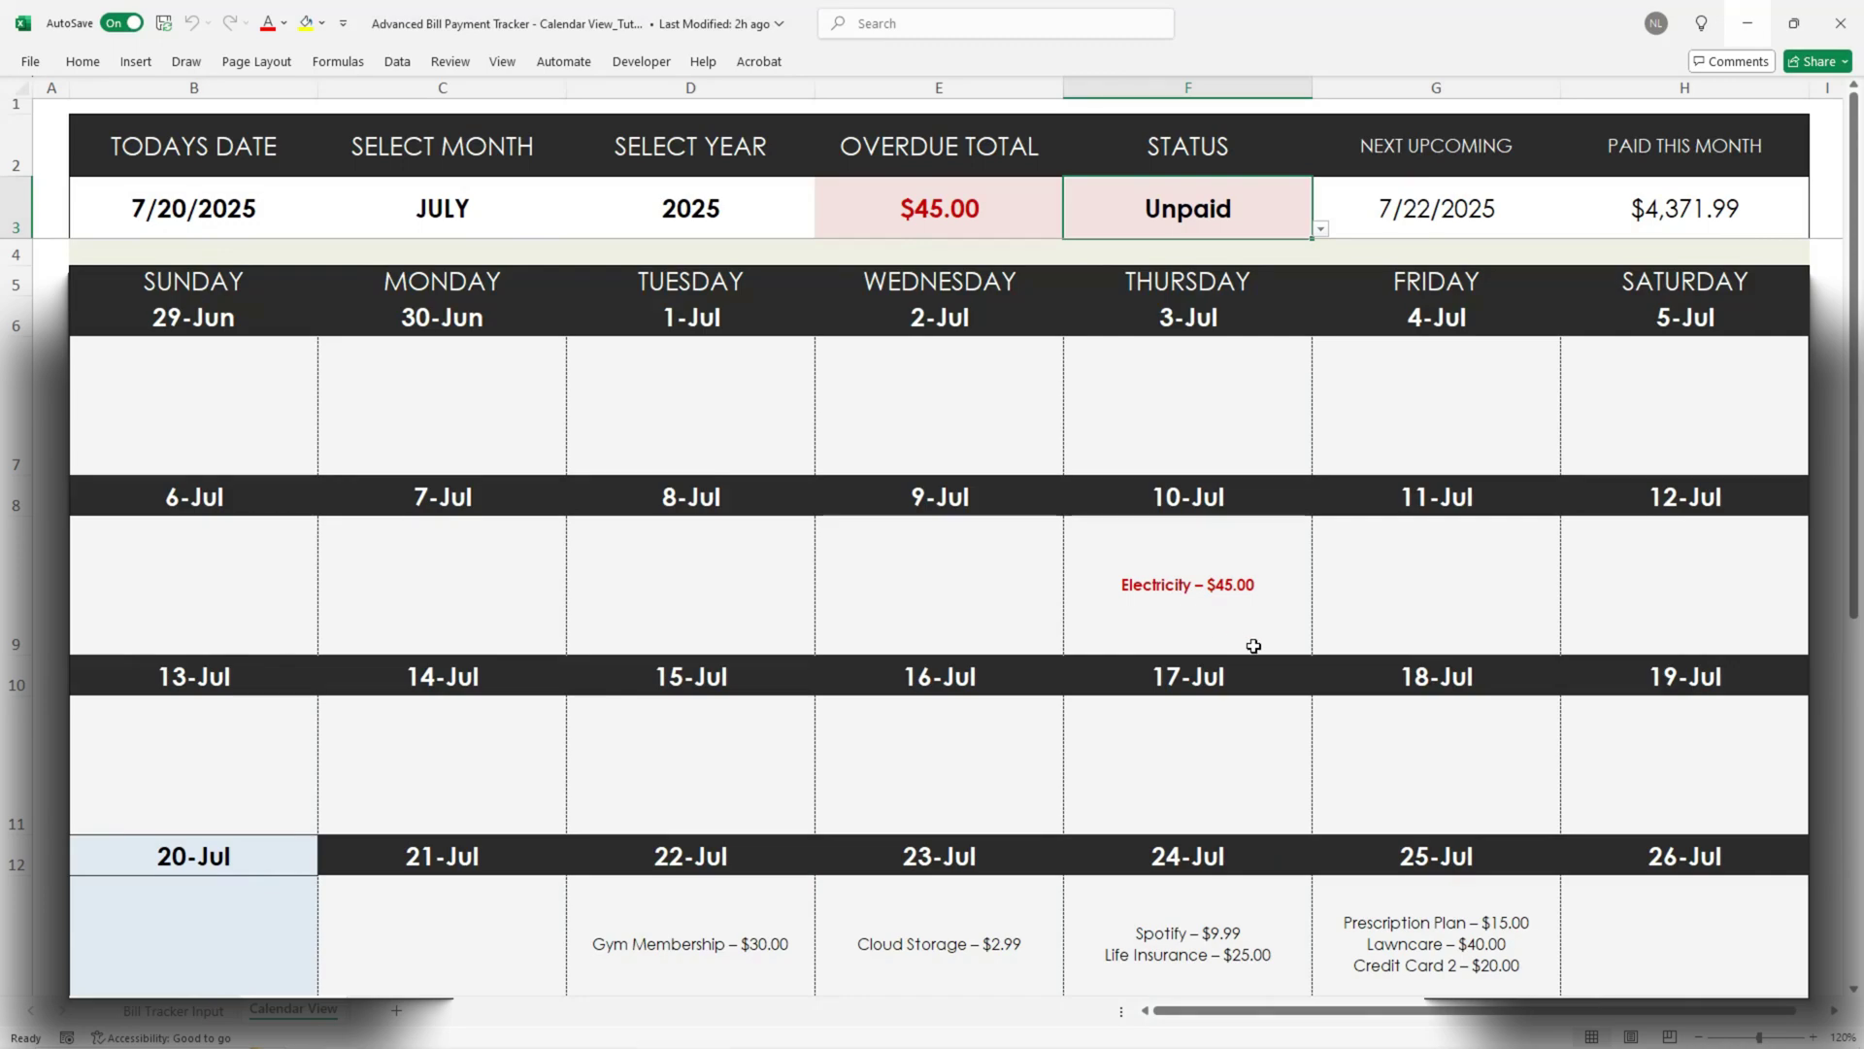
{"action": "scroll", "coordinate": [1289, 653], "scroll_direction": "down", "scroll_amount": 5}
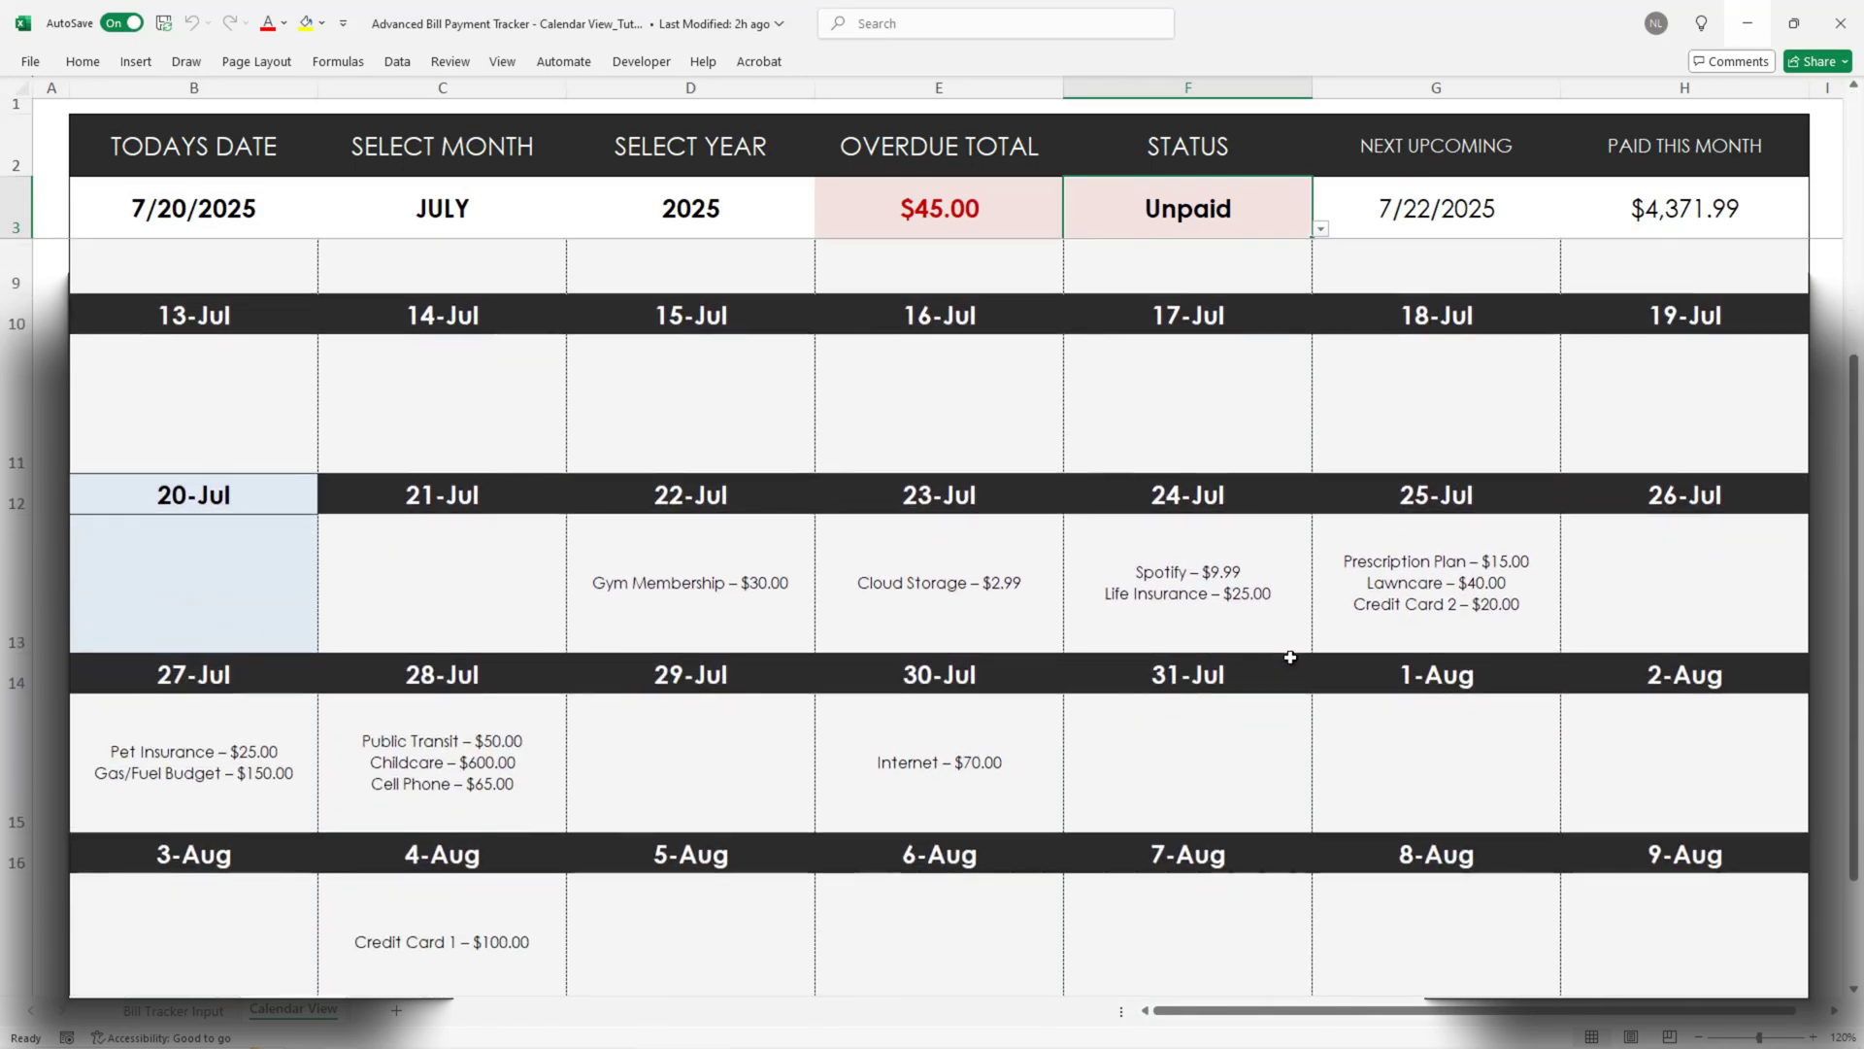
{"action": "scroll", "coordinate": [1289, 657], "scroll_direction": "down", "scroll_amount": 2}
{"action": "scroll", "coordinate": [1291, 657], "scroll_direction": "up", "scroll_amount": 2}
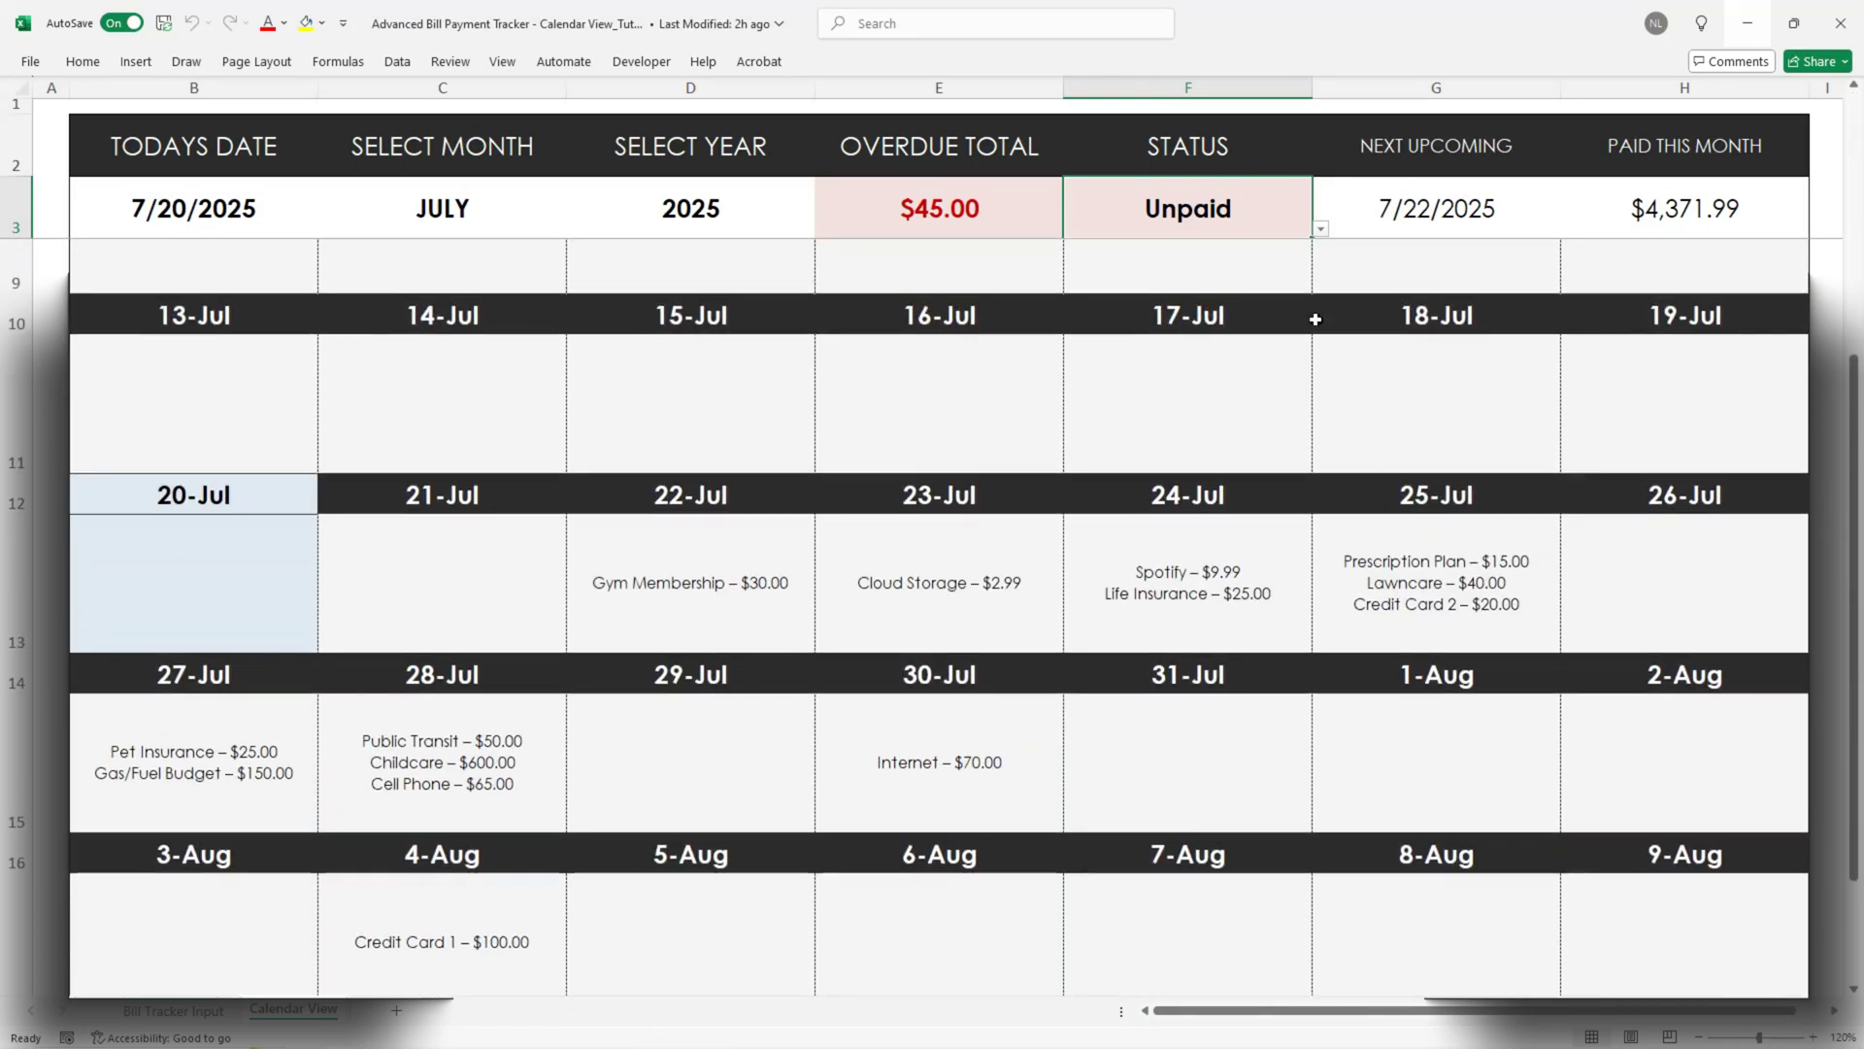
{"action": "left_click", "coordinate": [1322, 229]}
{"action": "left_click", "coordinate": [1256, 266]}
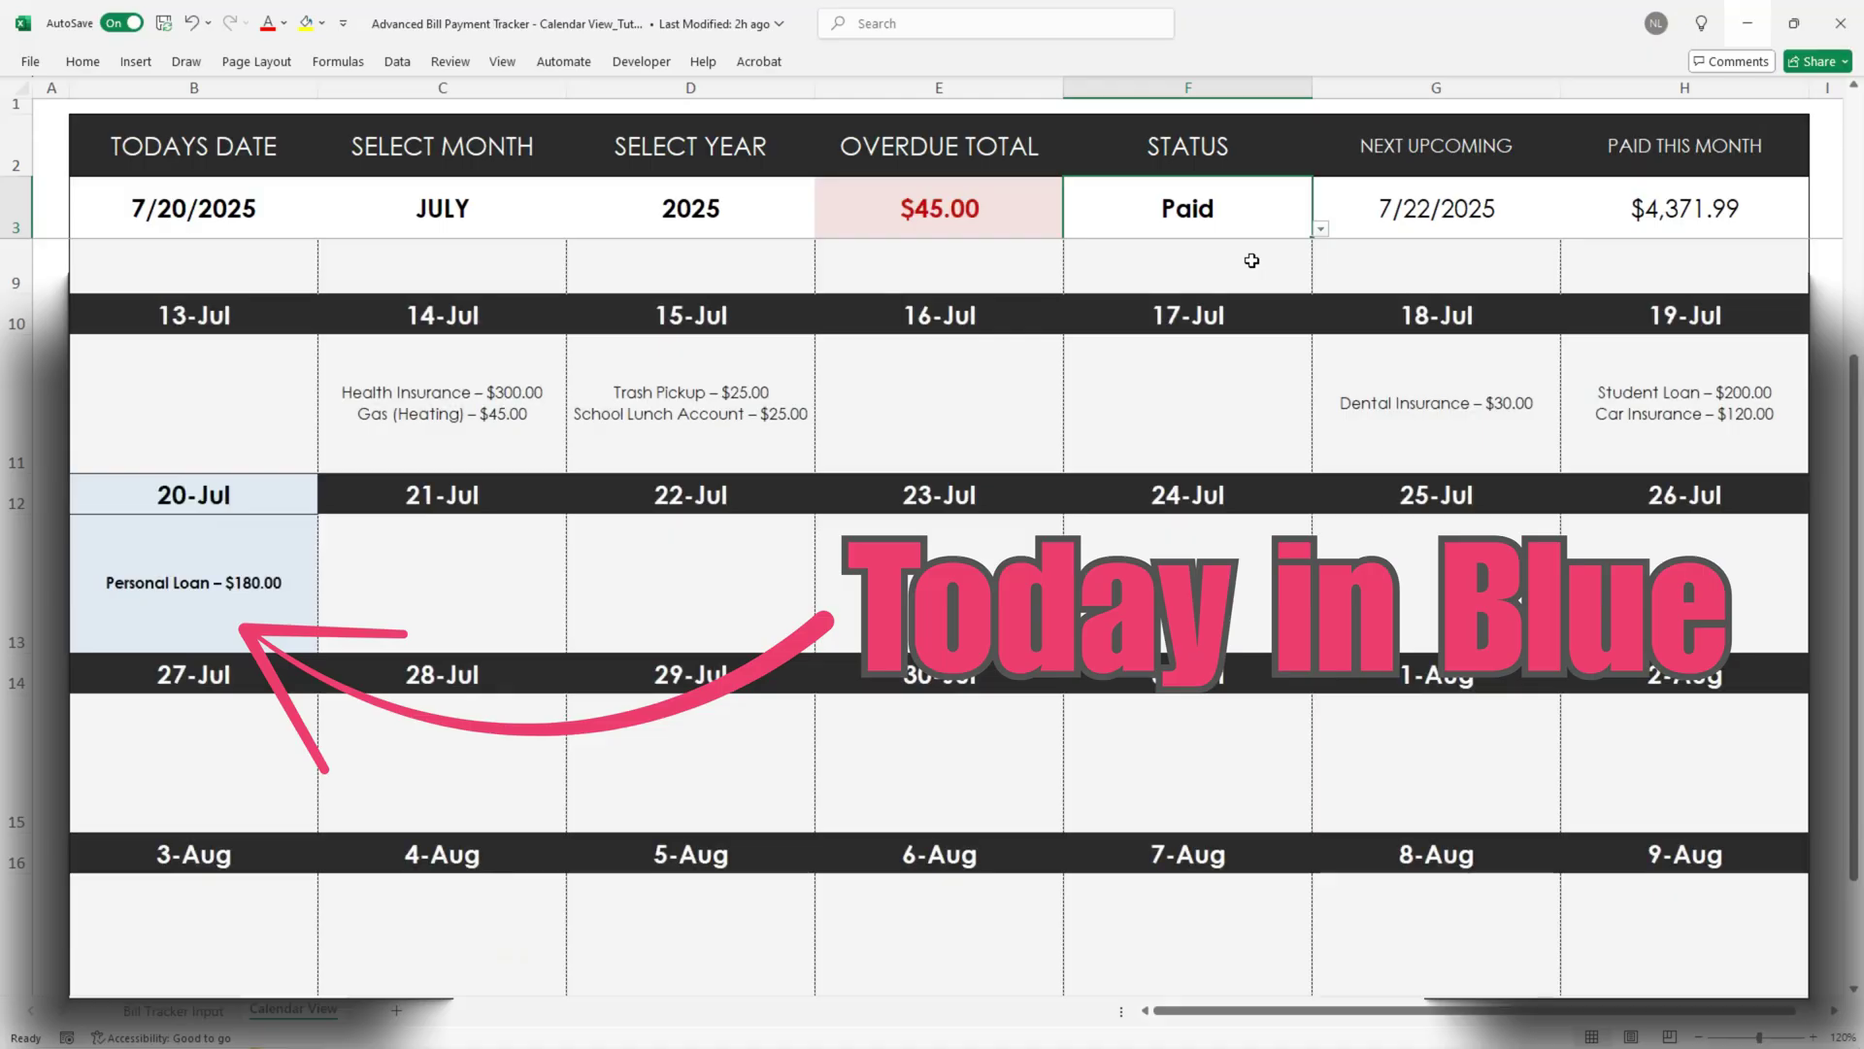
{"action": "scroll", "coordinate": [1313, 469], "scroll_direction": "up", "scroll_amount": 2}
{"action": "left_click", "coordinate": [1322, 229]}
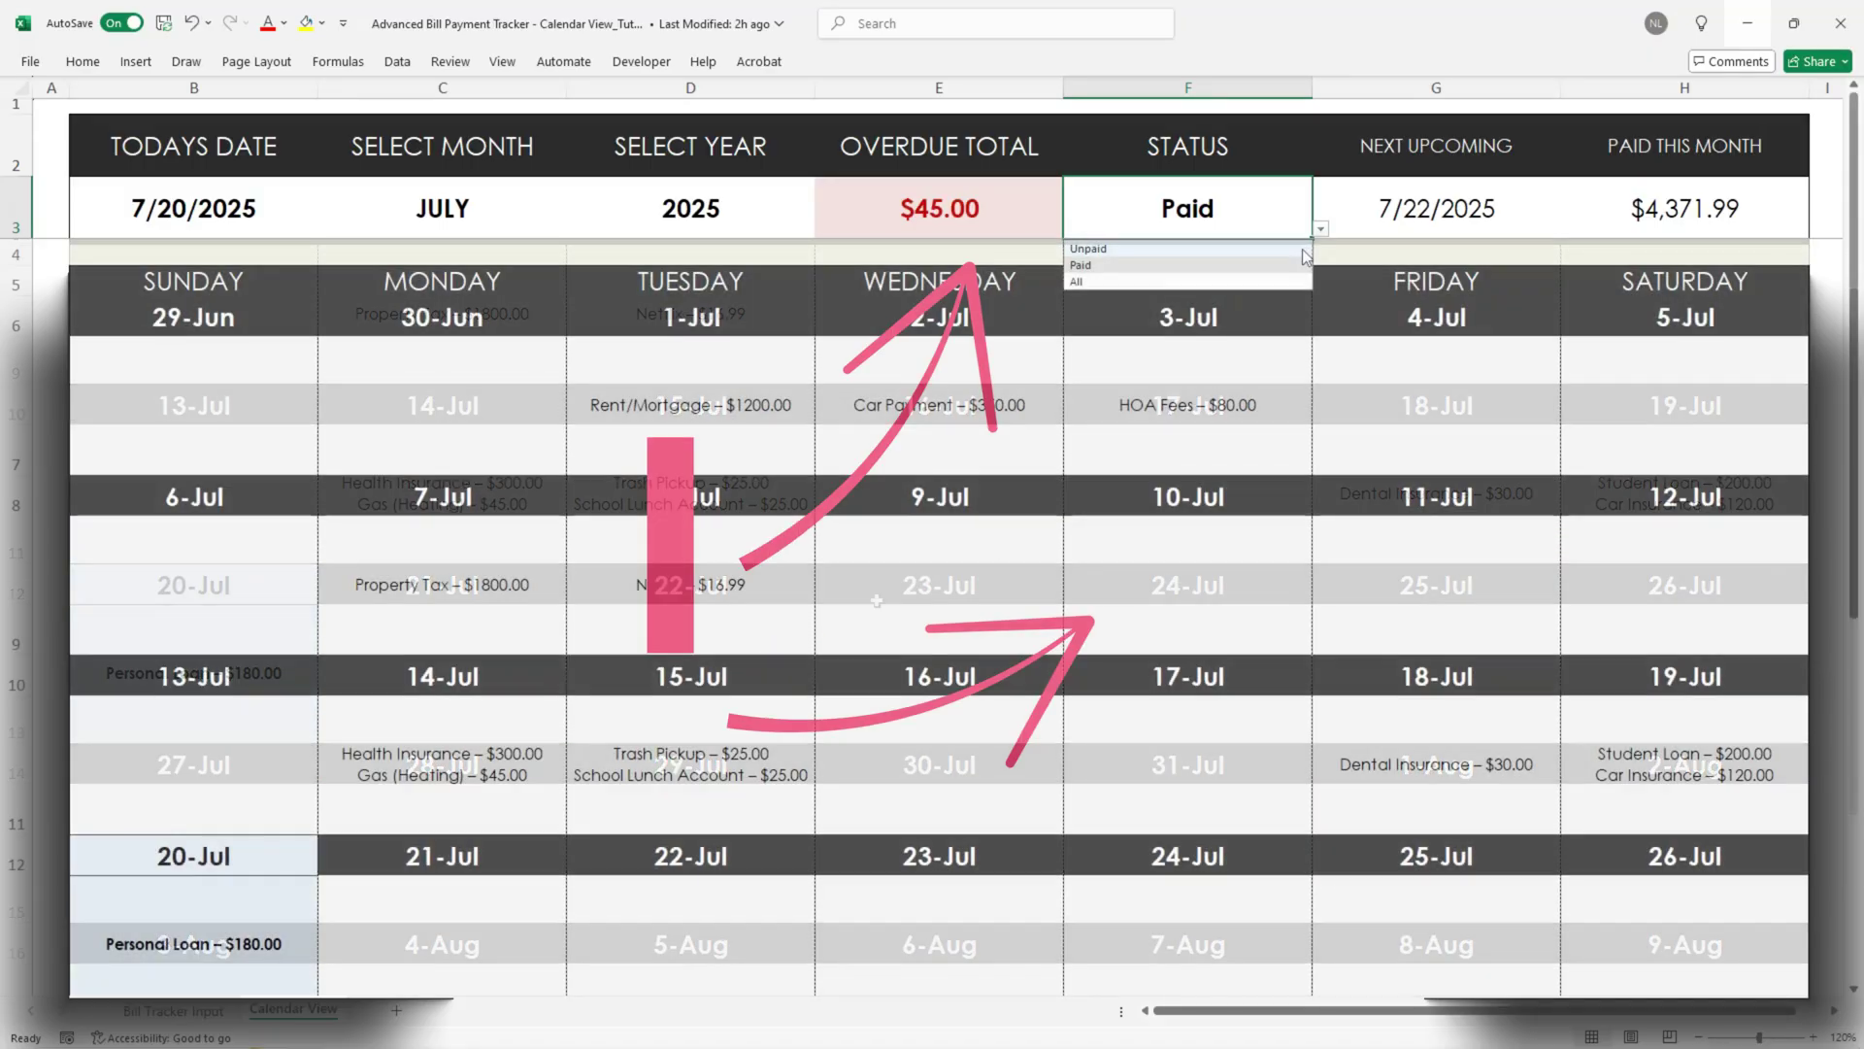
{"action": "left_click", "coordinate": [1306, 250]}
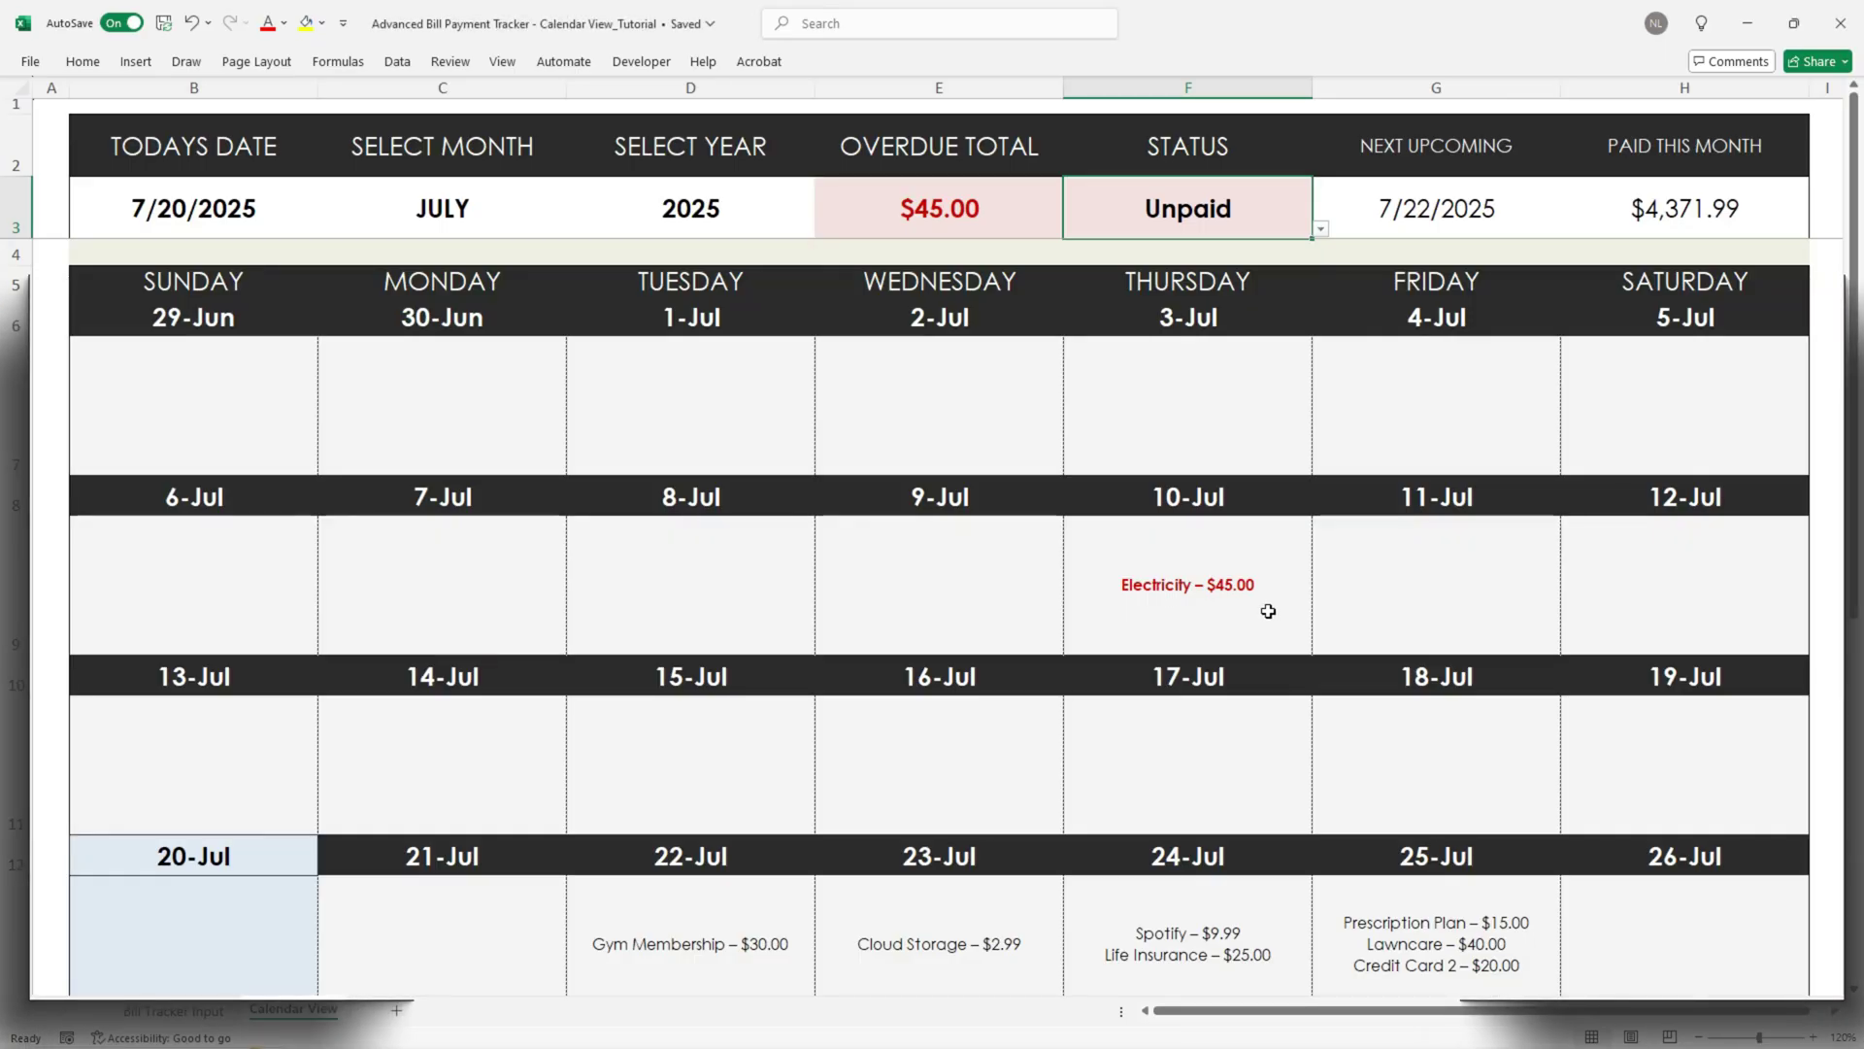
Uncheck PAID for the Student Loan and Rent/Mortgage bills.
{"action": "left_click", "coordinate": [196, 1017]}
{"action": "scroll", "coordinate": [1257, 729], "scroll_direction": "up", "scroll_amount": 2}
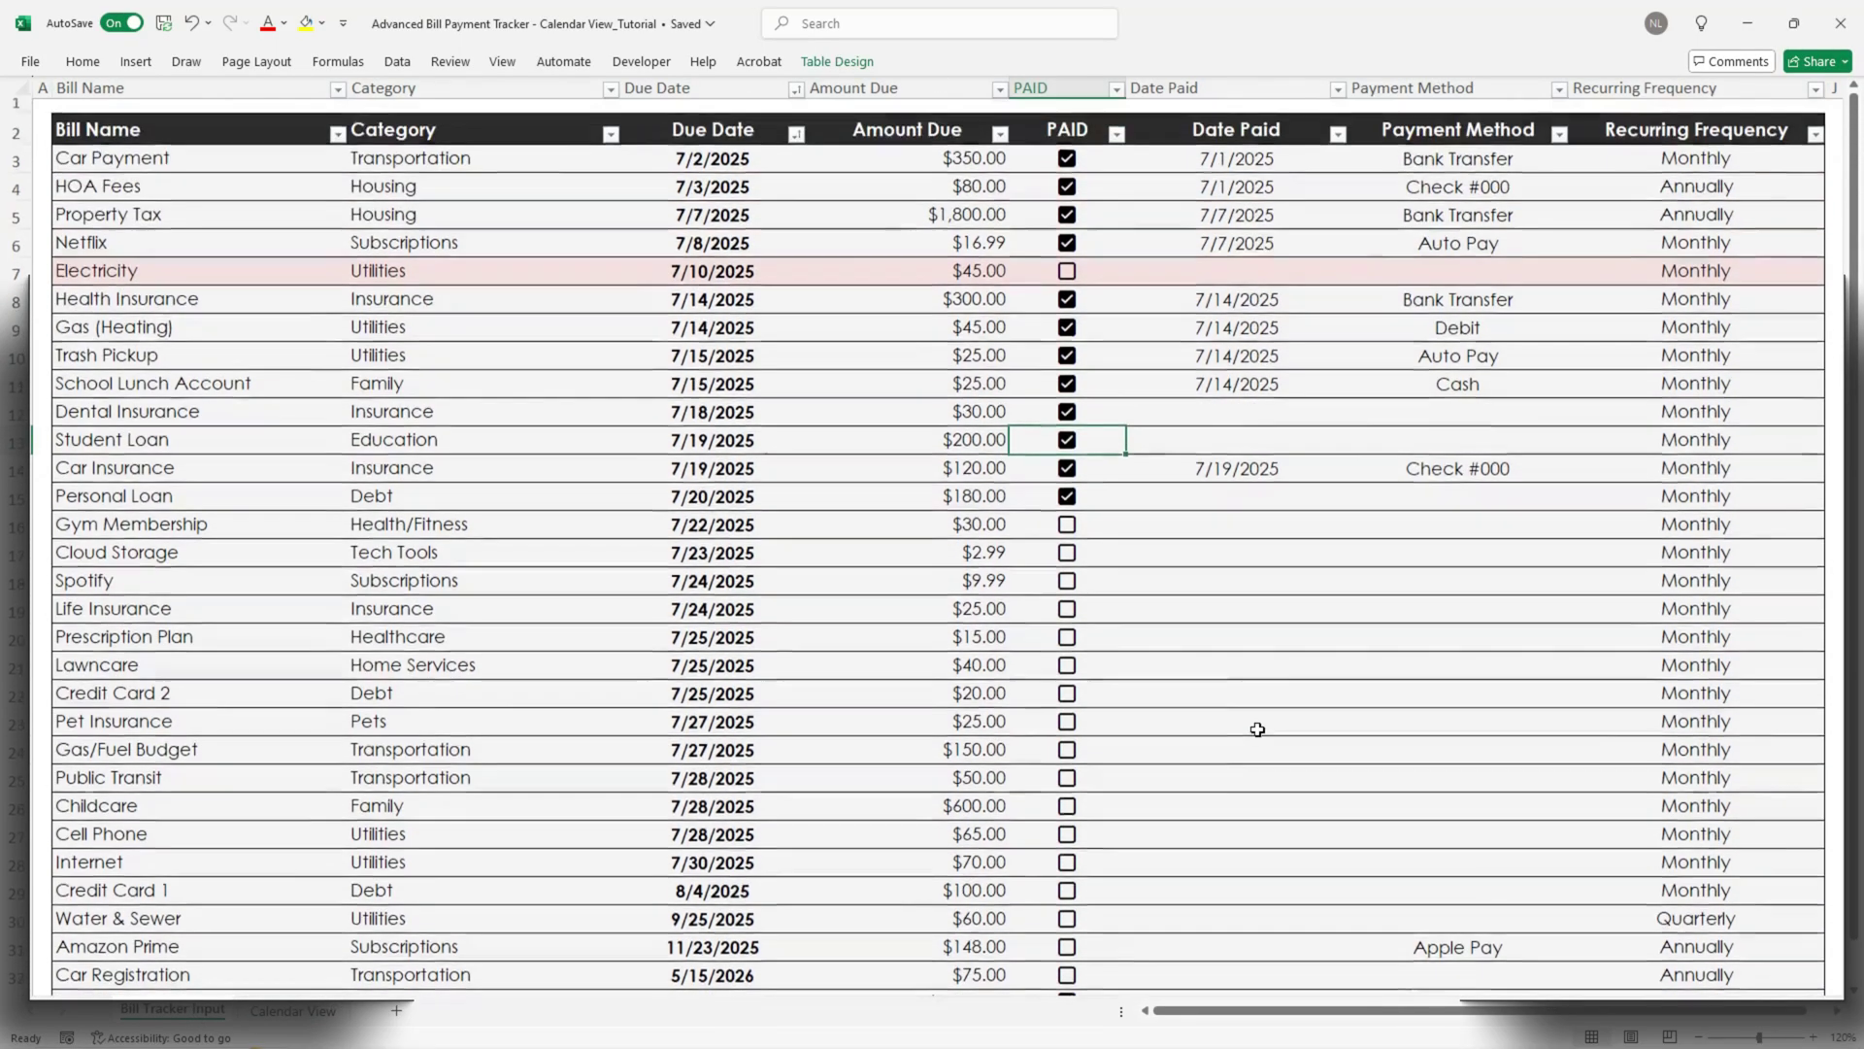
{"action": "left_click", "coordinate": [1066, 441]}
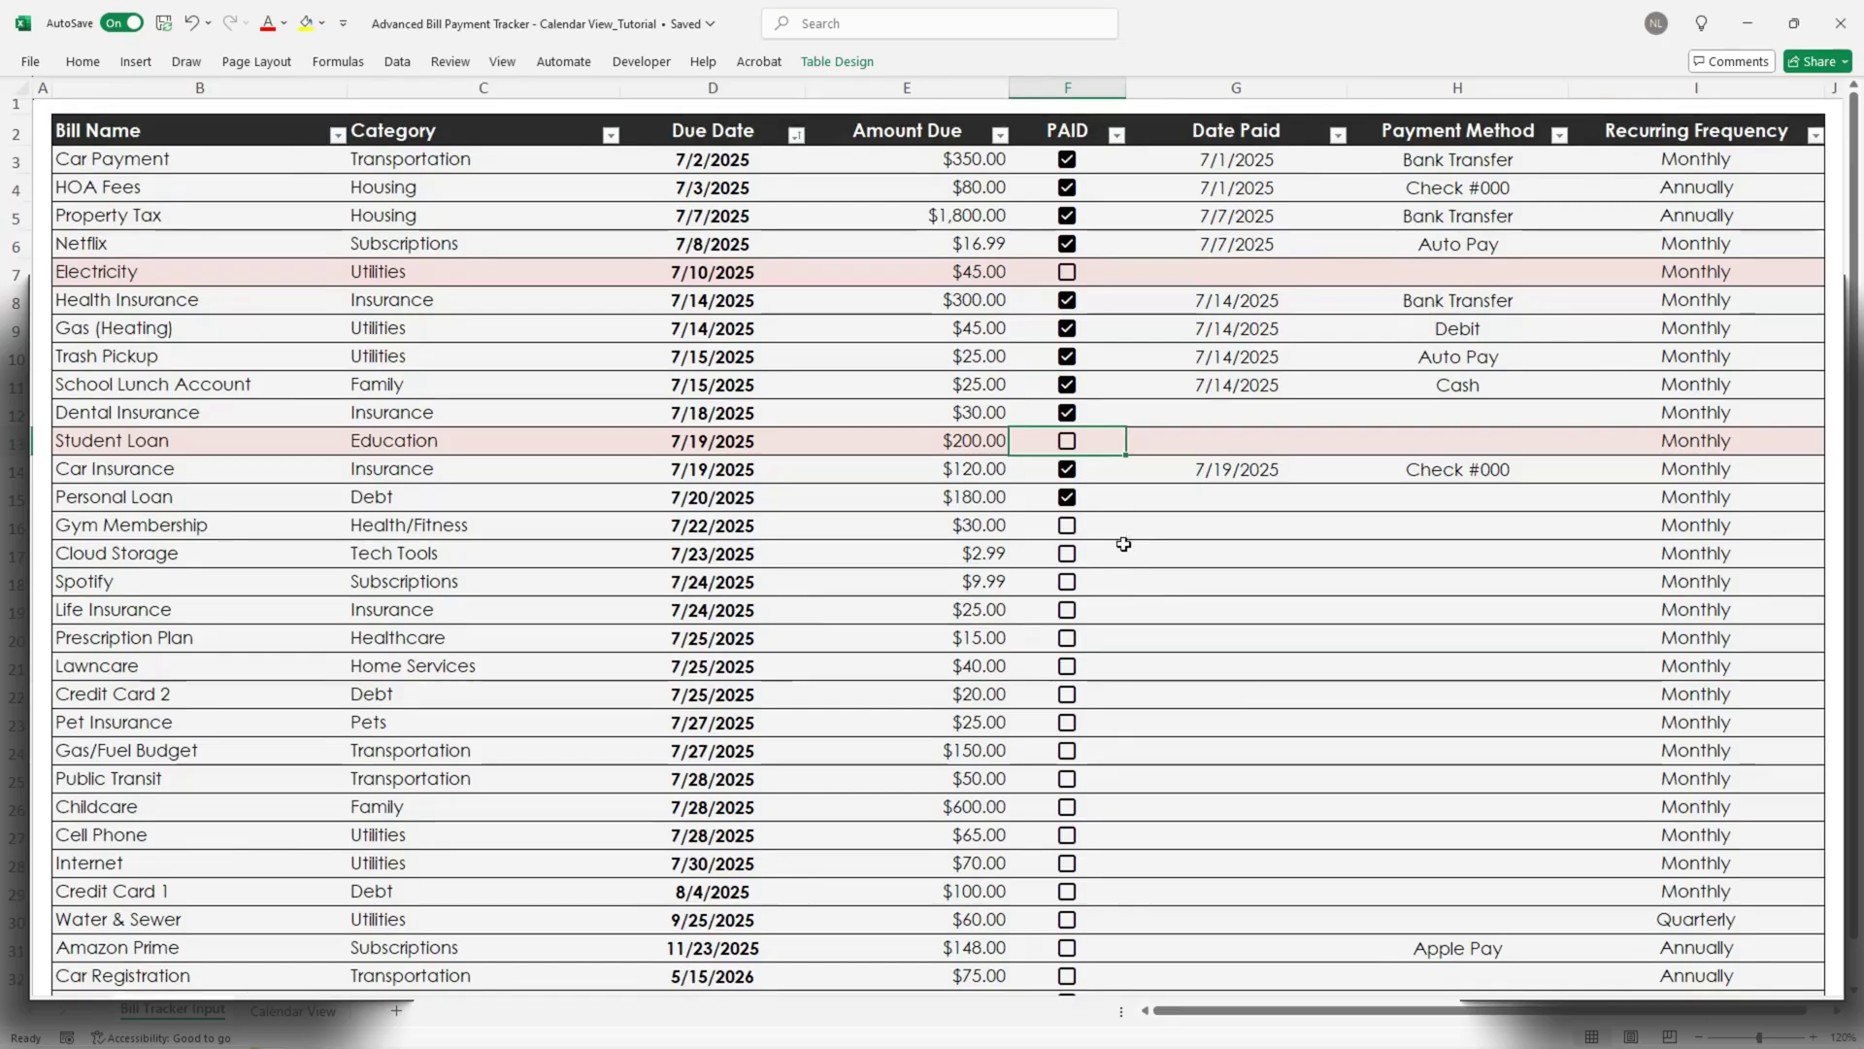
{"action": "scroll", "coordinate": [1066, 449], "scroll_direction": "down", "scroll_amount": 1}
{"action": "left_click", "coordinate": [1065, 930]}
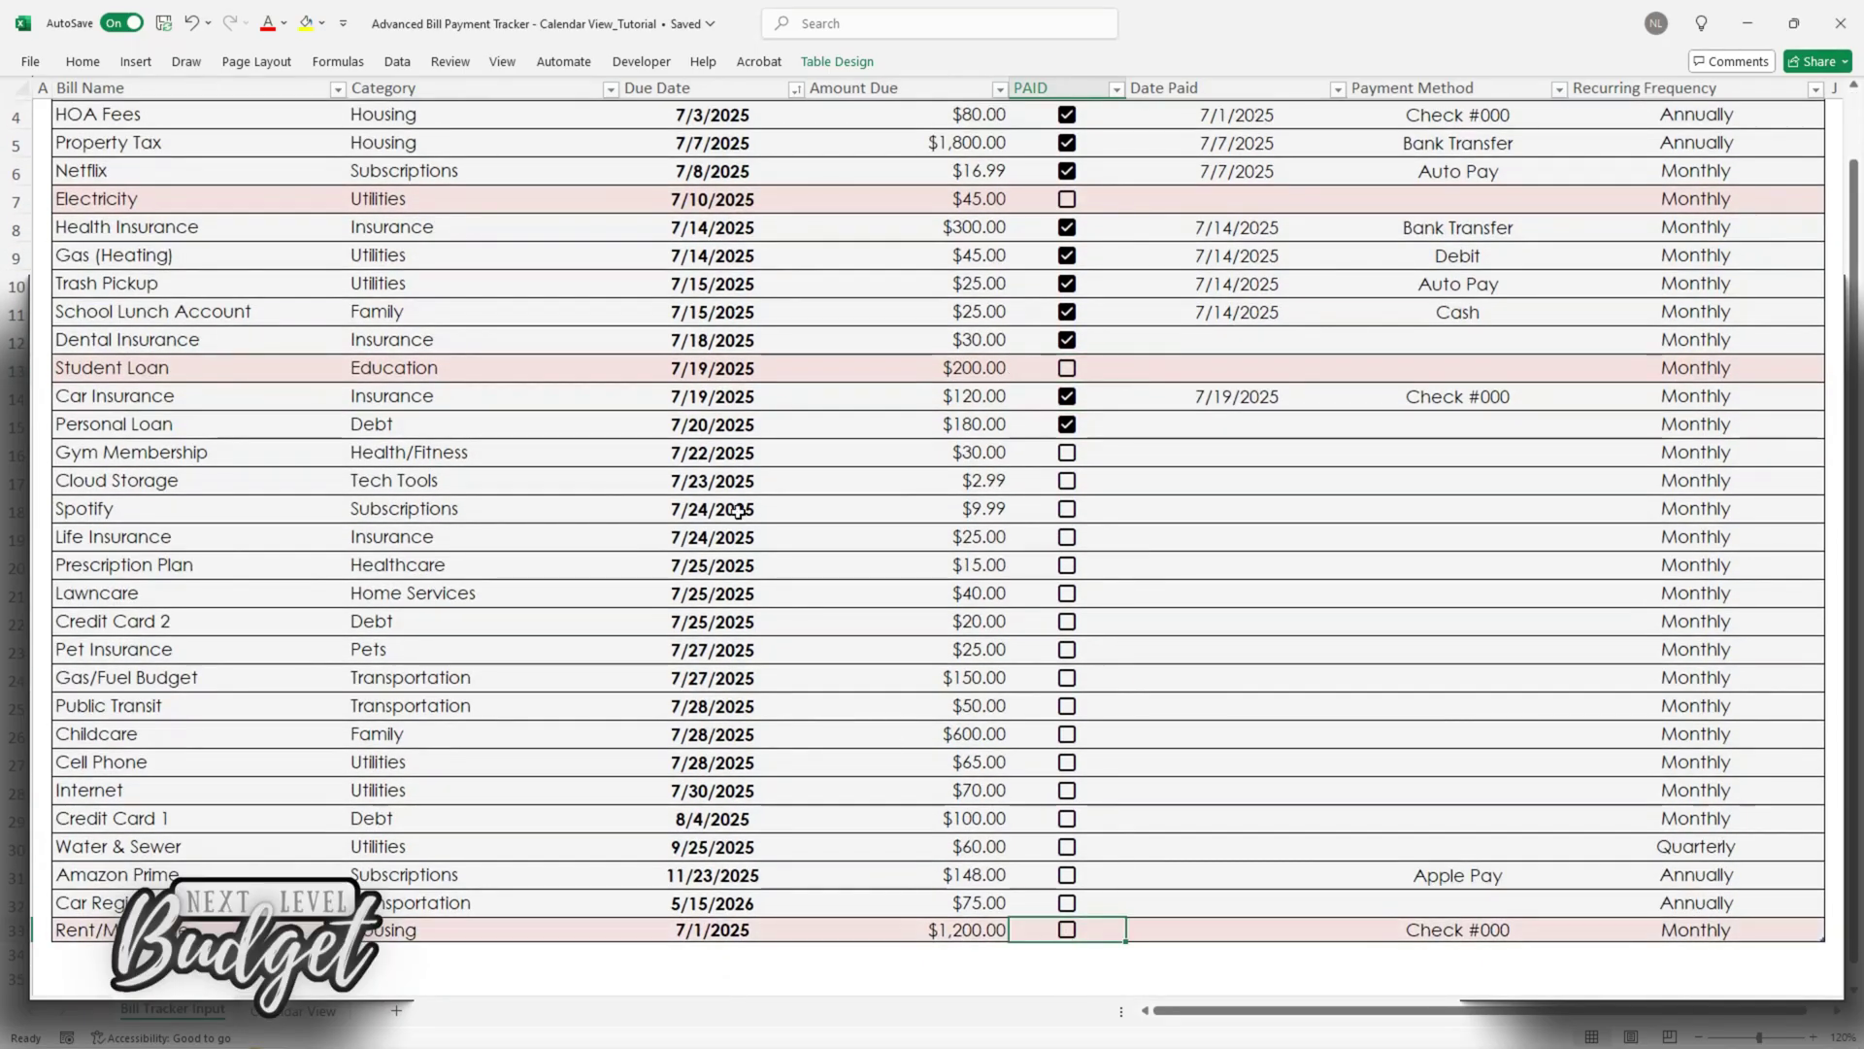
{"action": "scroll", "coordinate": [438, 373], "scroll_direction": "up", "scroll_amount": 1}
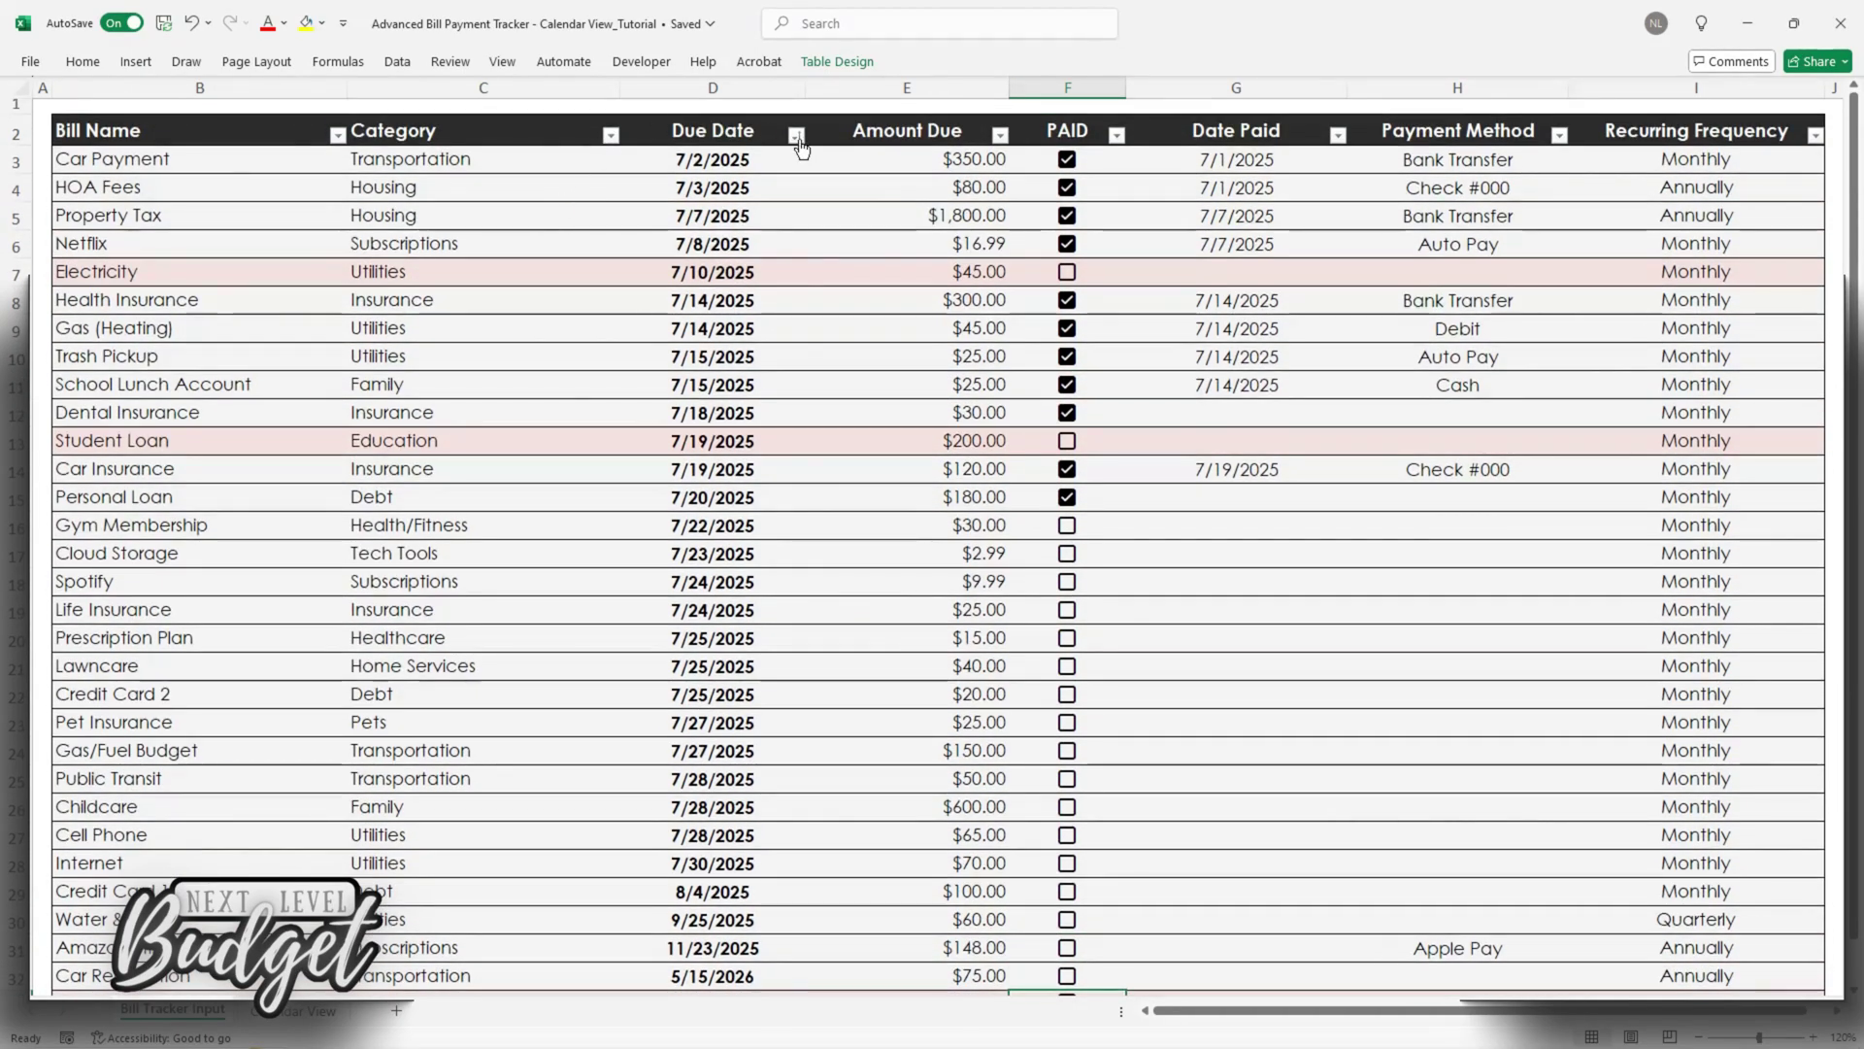
Sort the table by Due Date, Amount Due smallest first, PAID unpaid first, then Due Date oldest first.
{"action": "left_click", "coordinate": [796, 134]}
{"action": "left_click", "coordinate": [762, 157]}
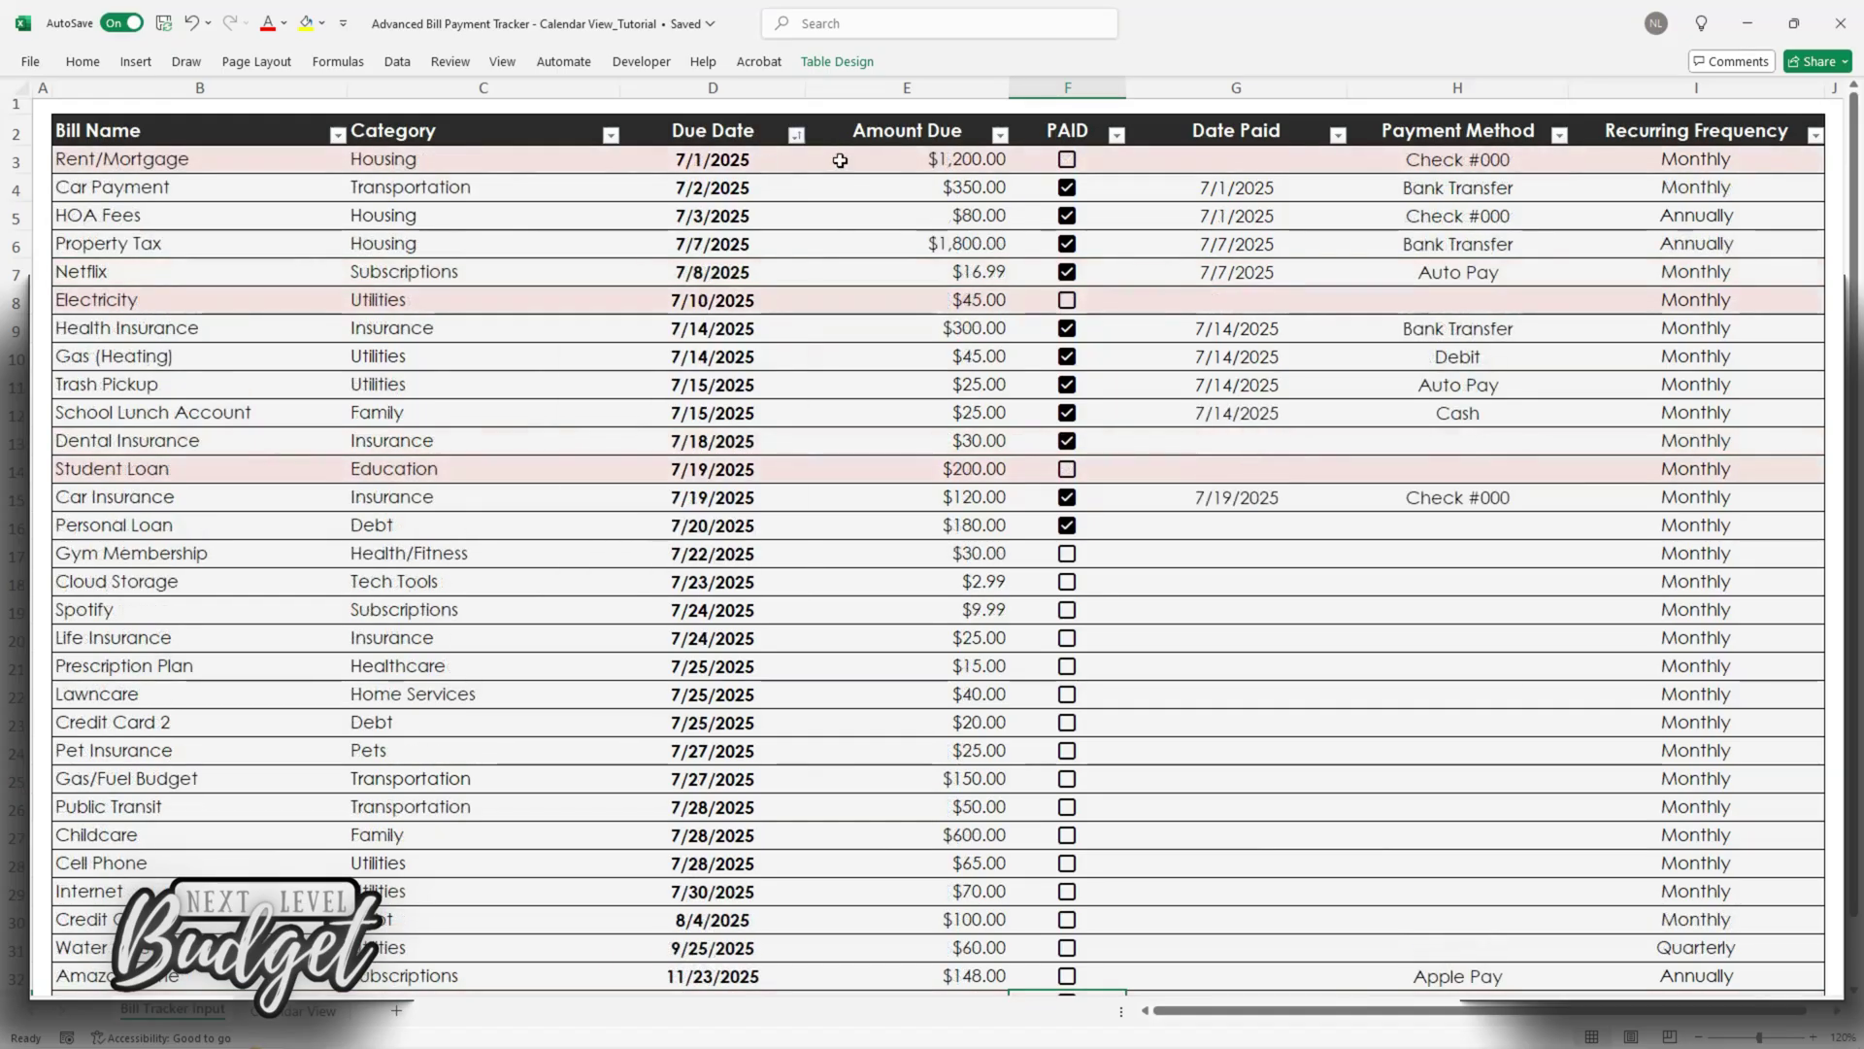
{"action": "left_click", "coordinate": [1000, 135]}
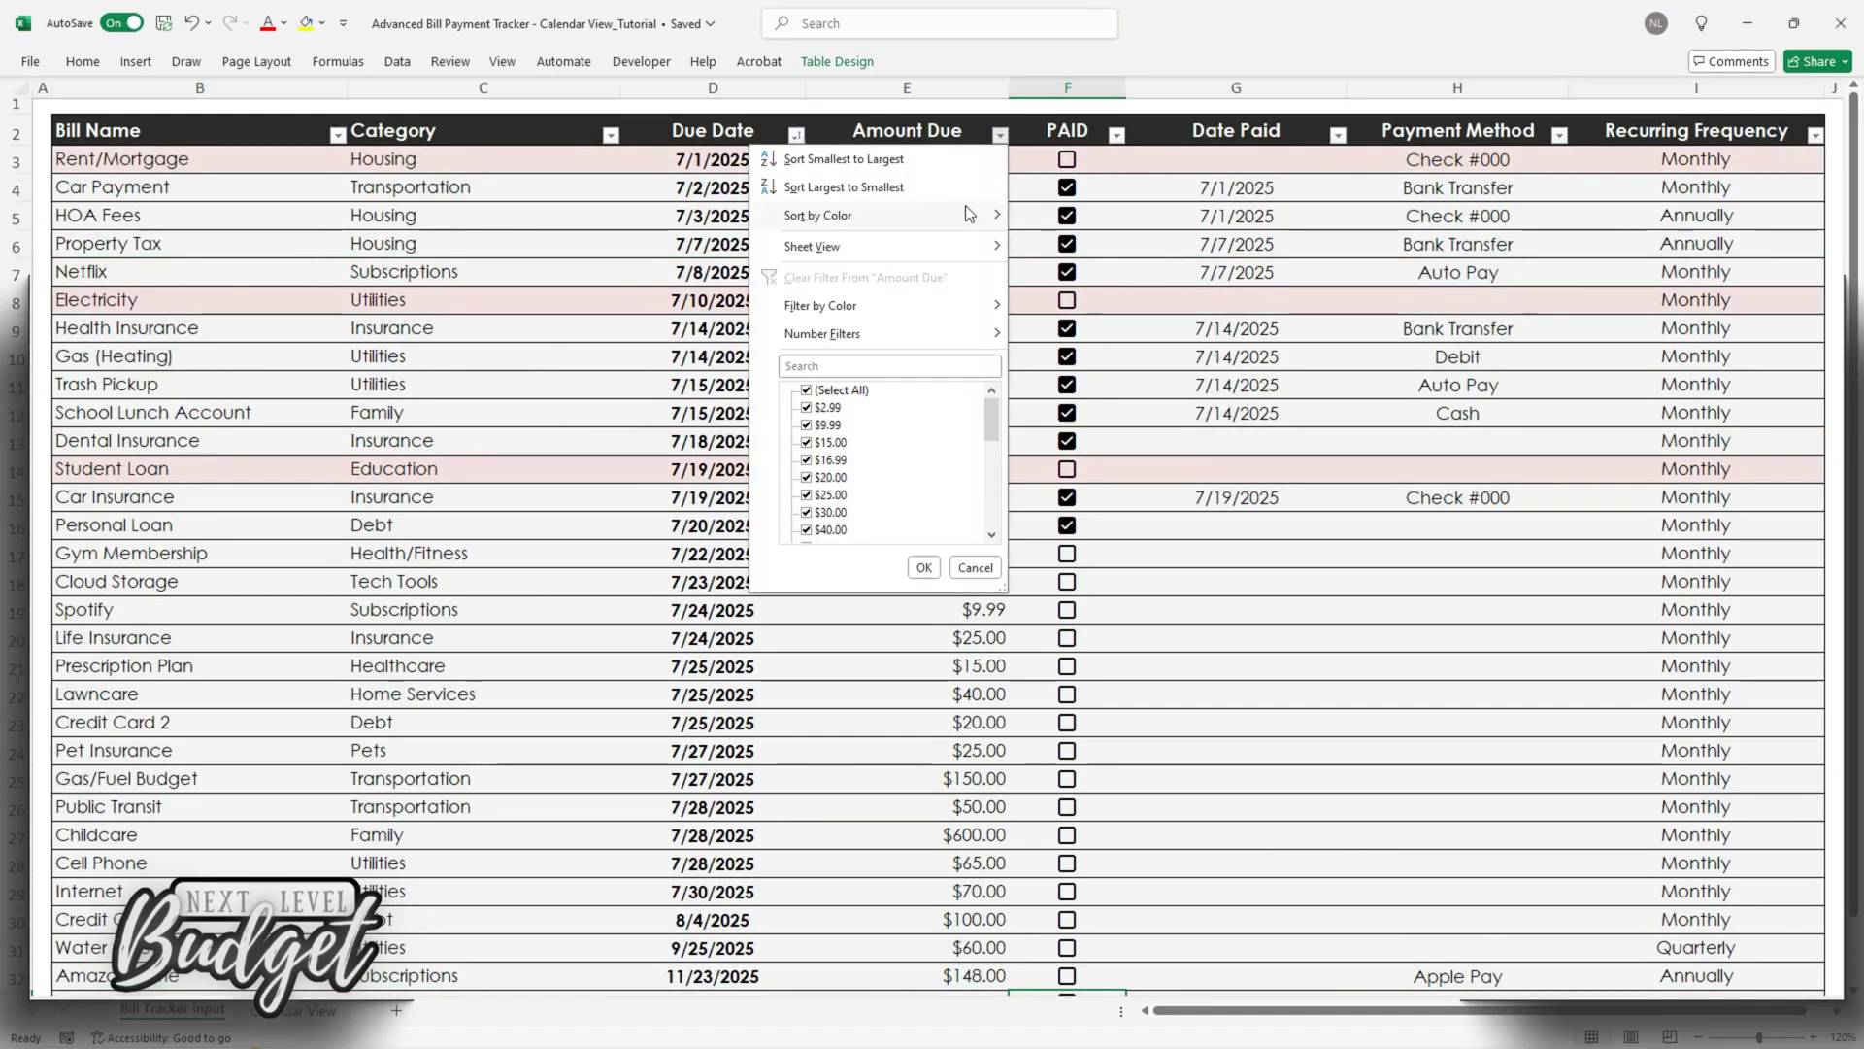
{"action": "left_click", "coordinate": [959, 161]}
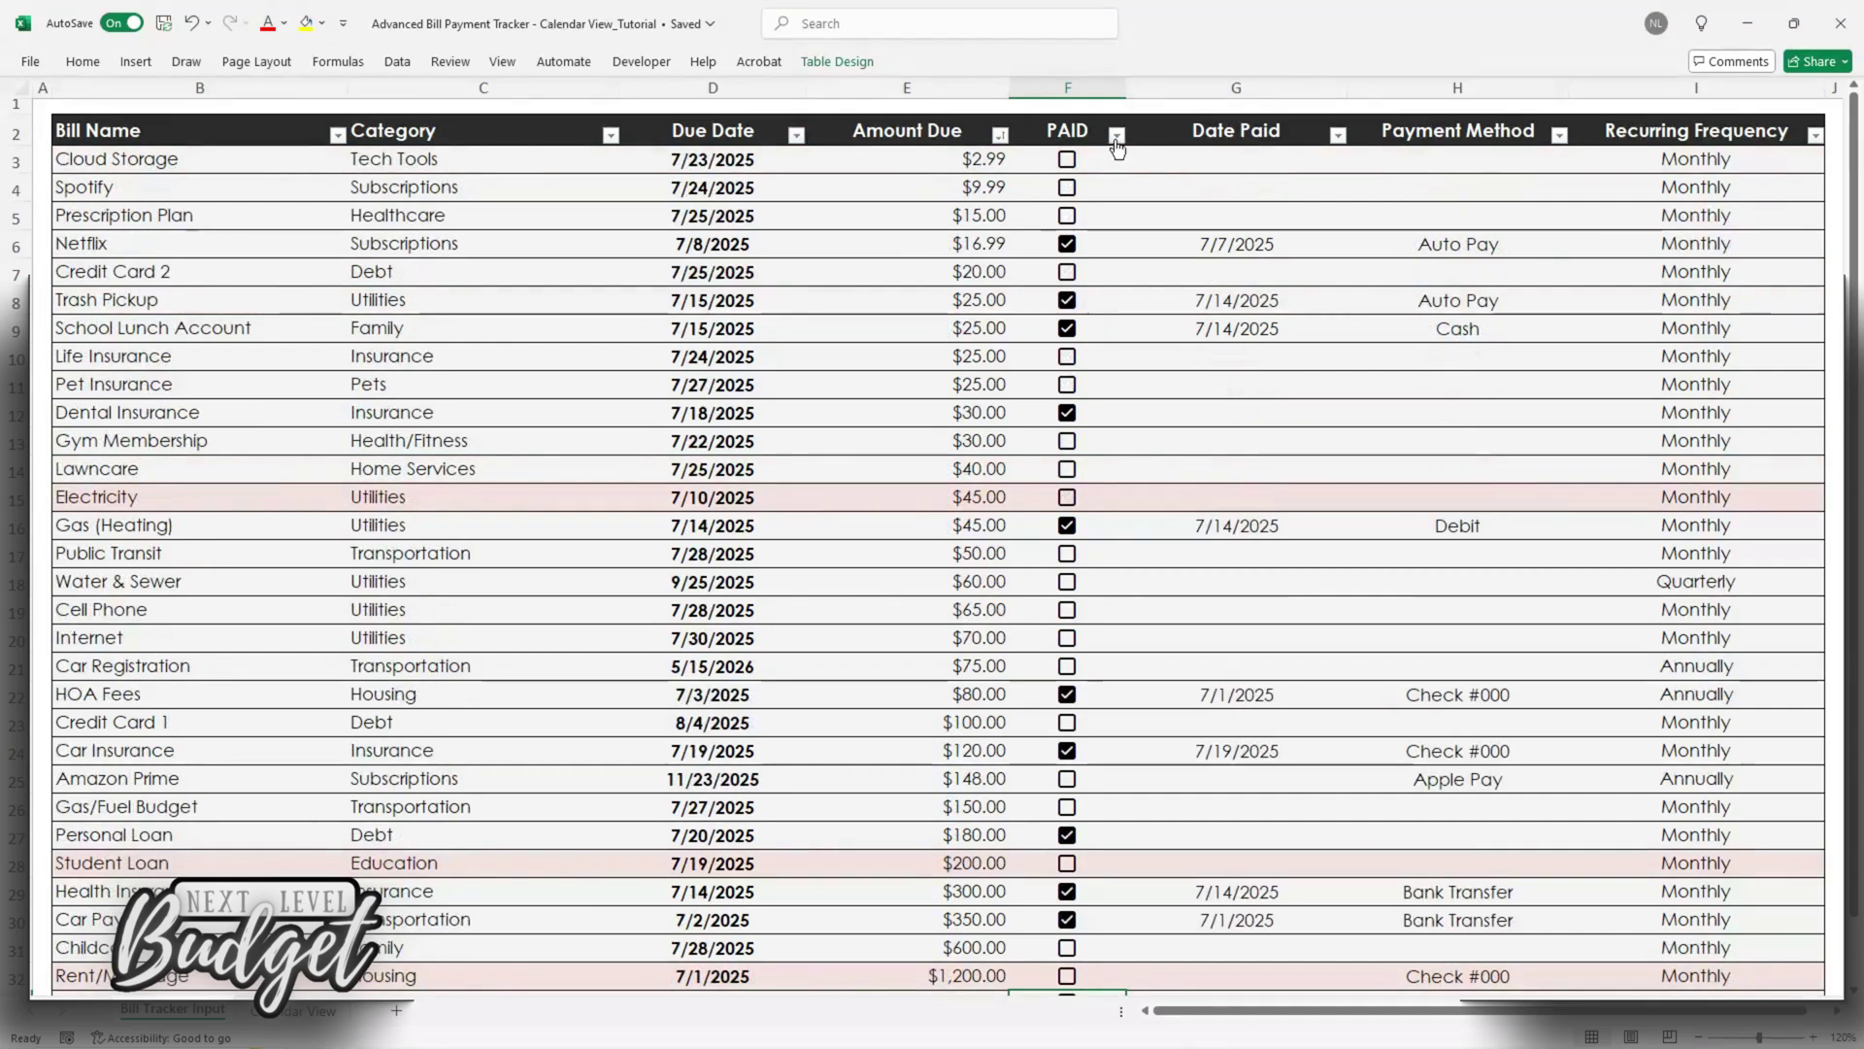
{"action": "left_click", "coordinate": [1116, 136]}
{"action": "left_click", "coordinate": [1093, 155]}
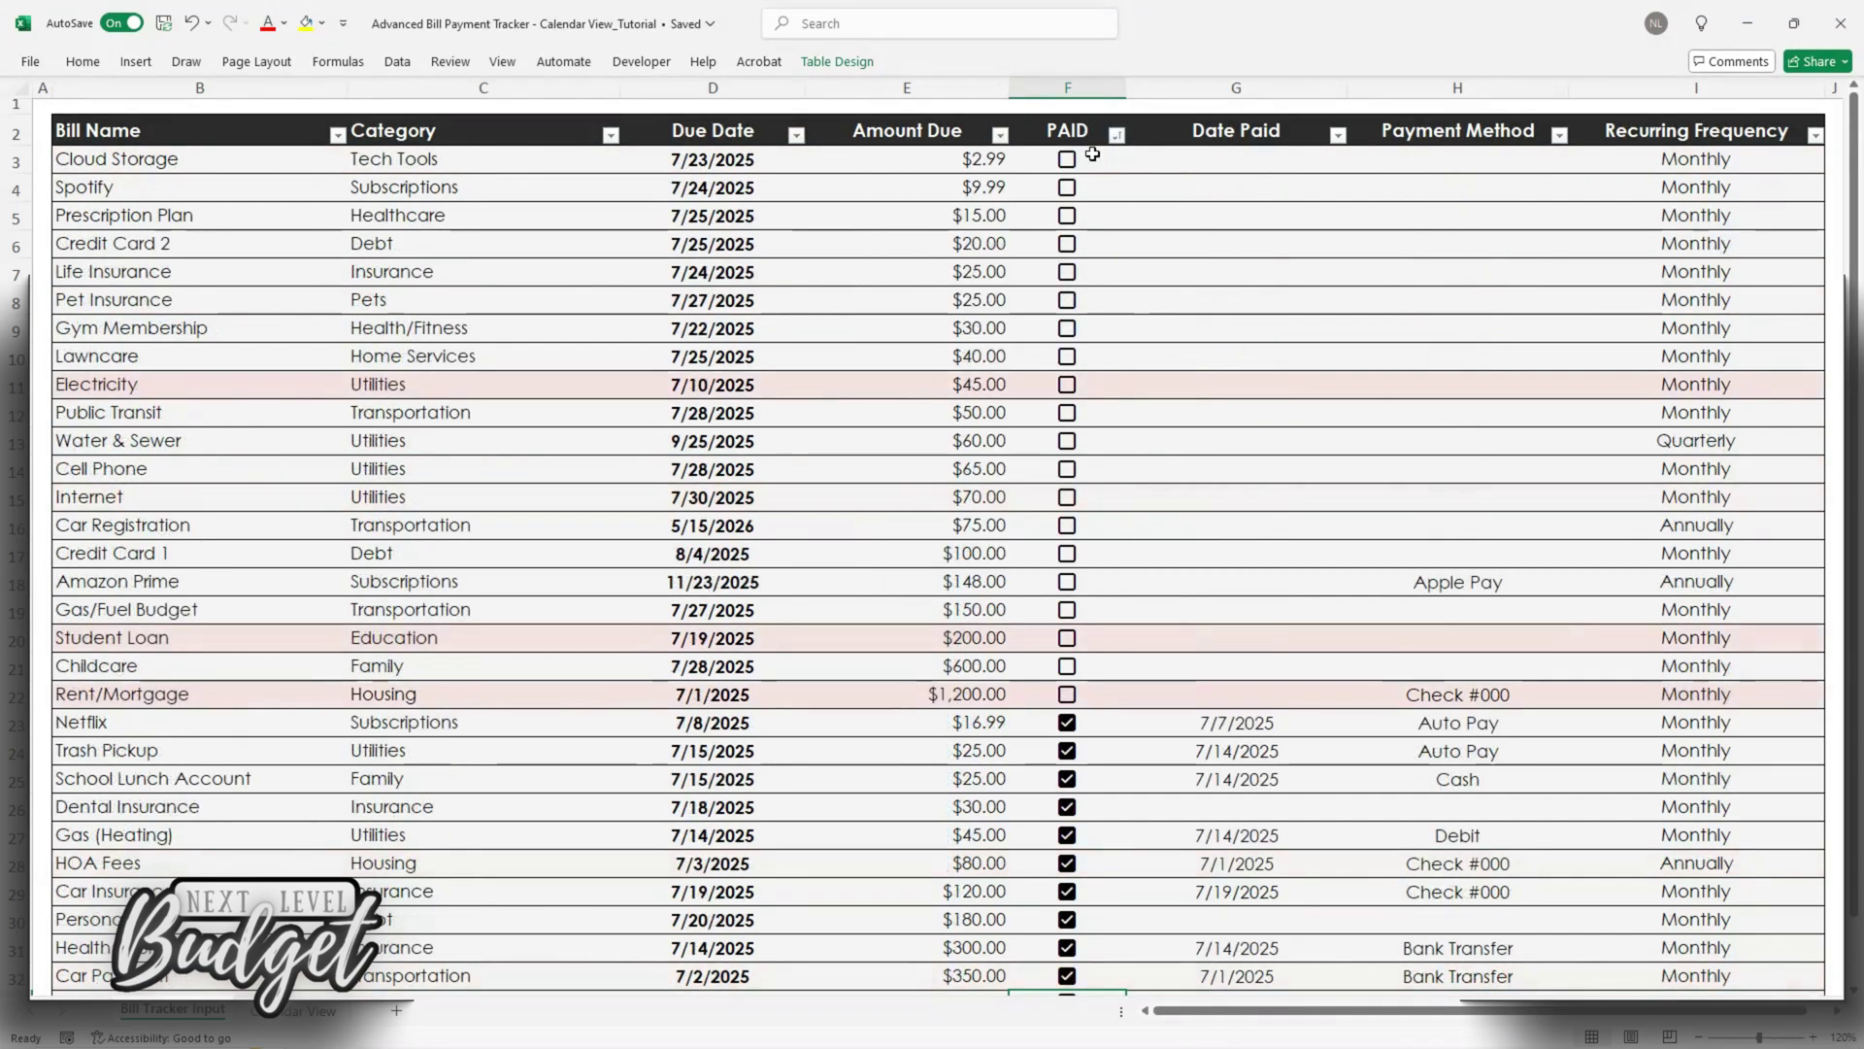
{"action": "left_click", "coordinate": [796, 136]}
{"action": "left_click", "coordinate": [777, 161]}
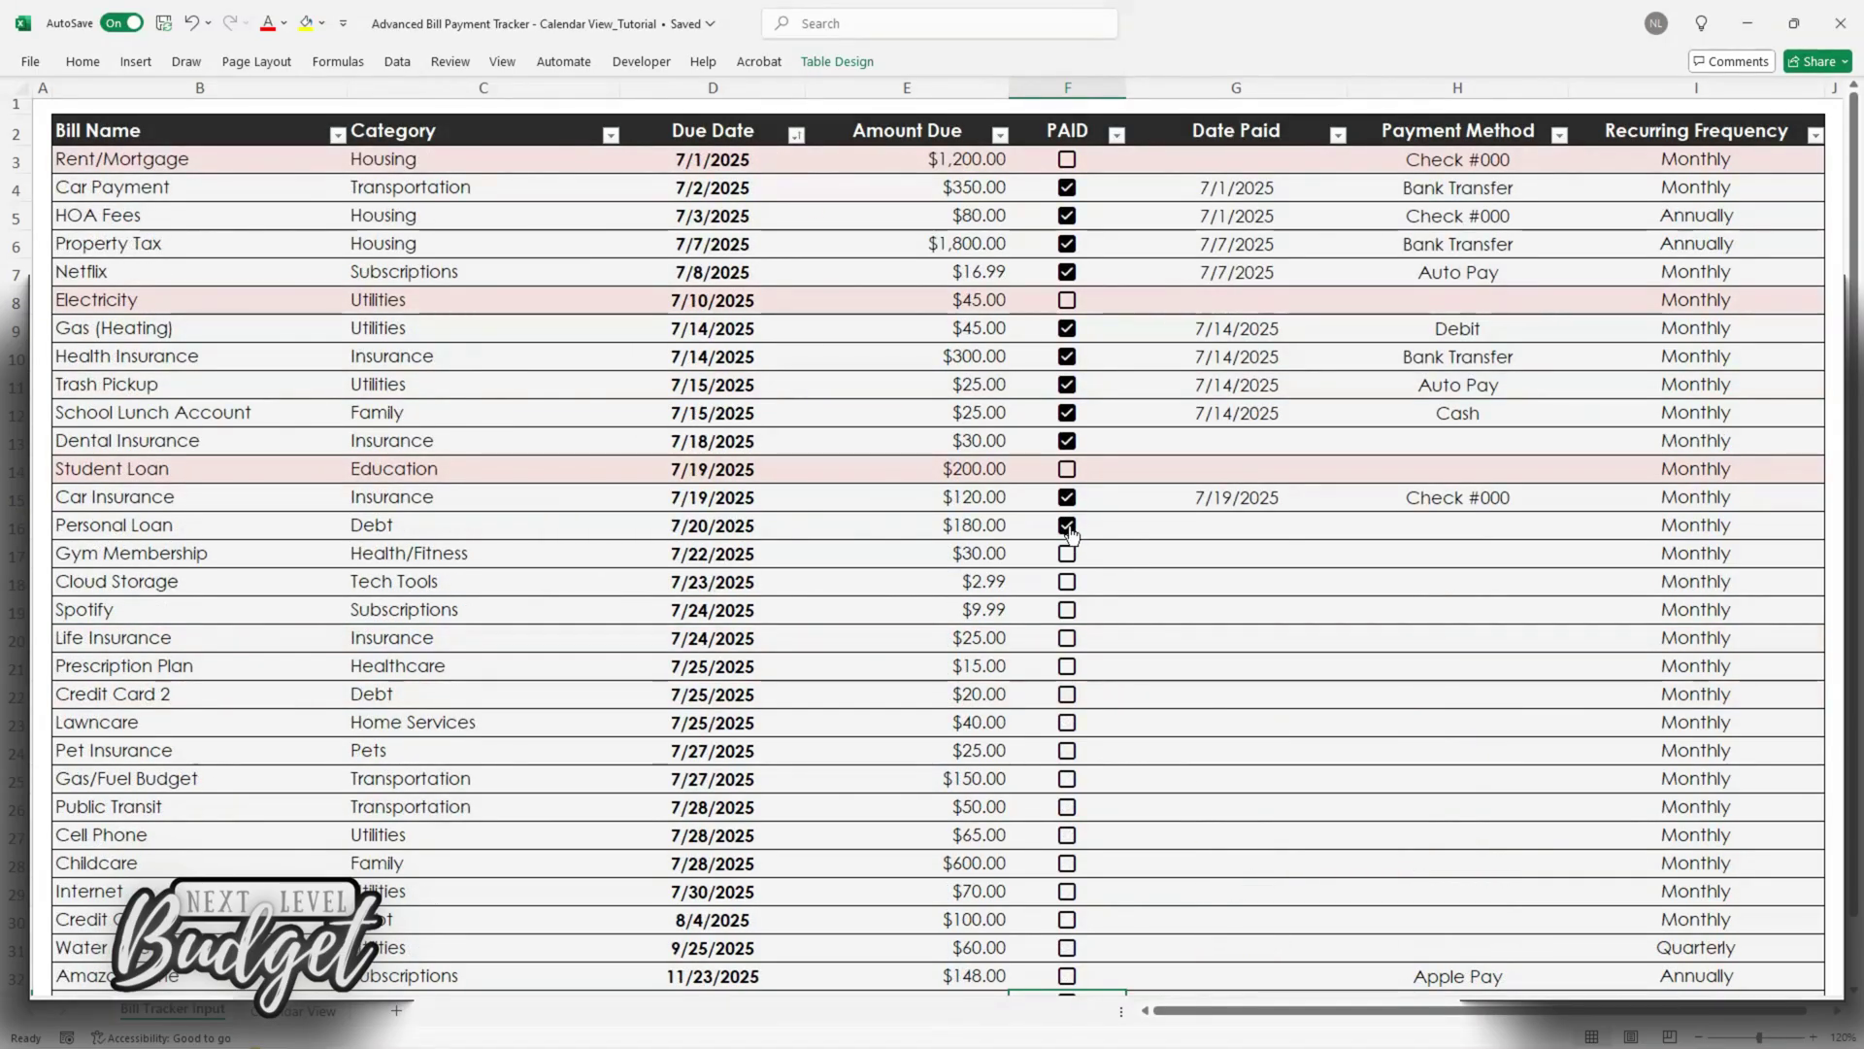
Uncheck PAID for the Netflix bill.
{"action": "left_click", "coordinate": [1068, 526]}
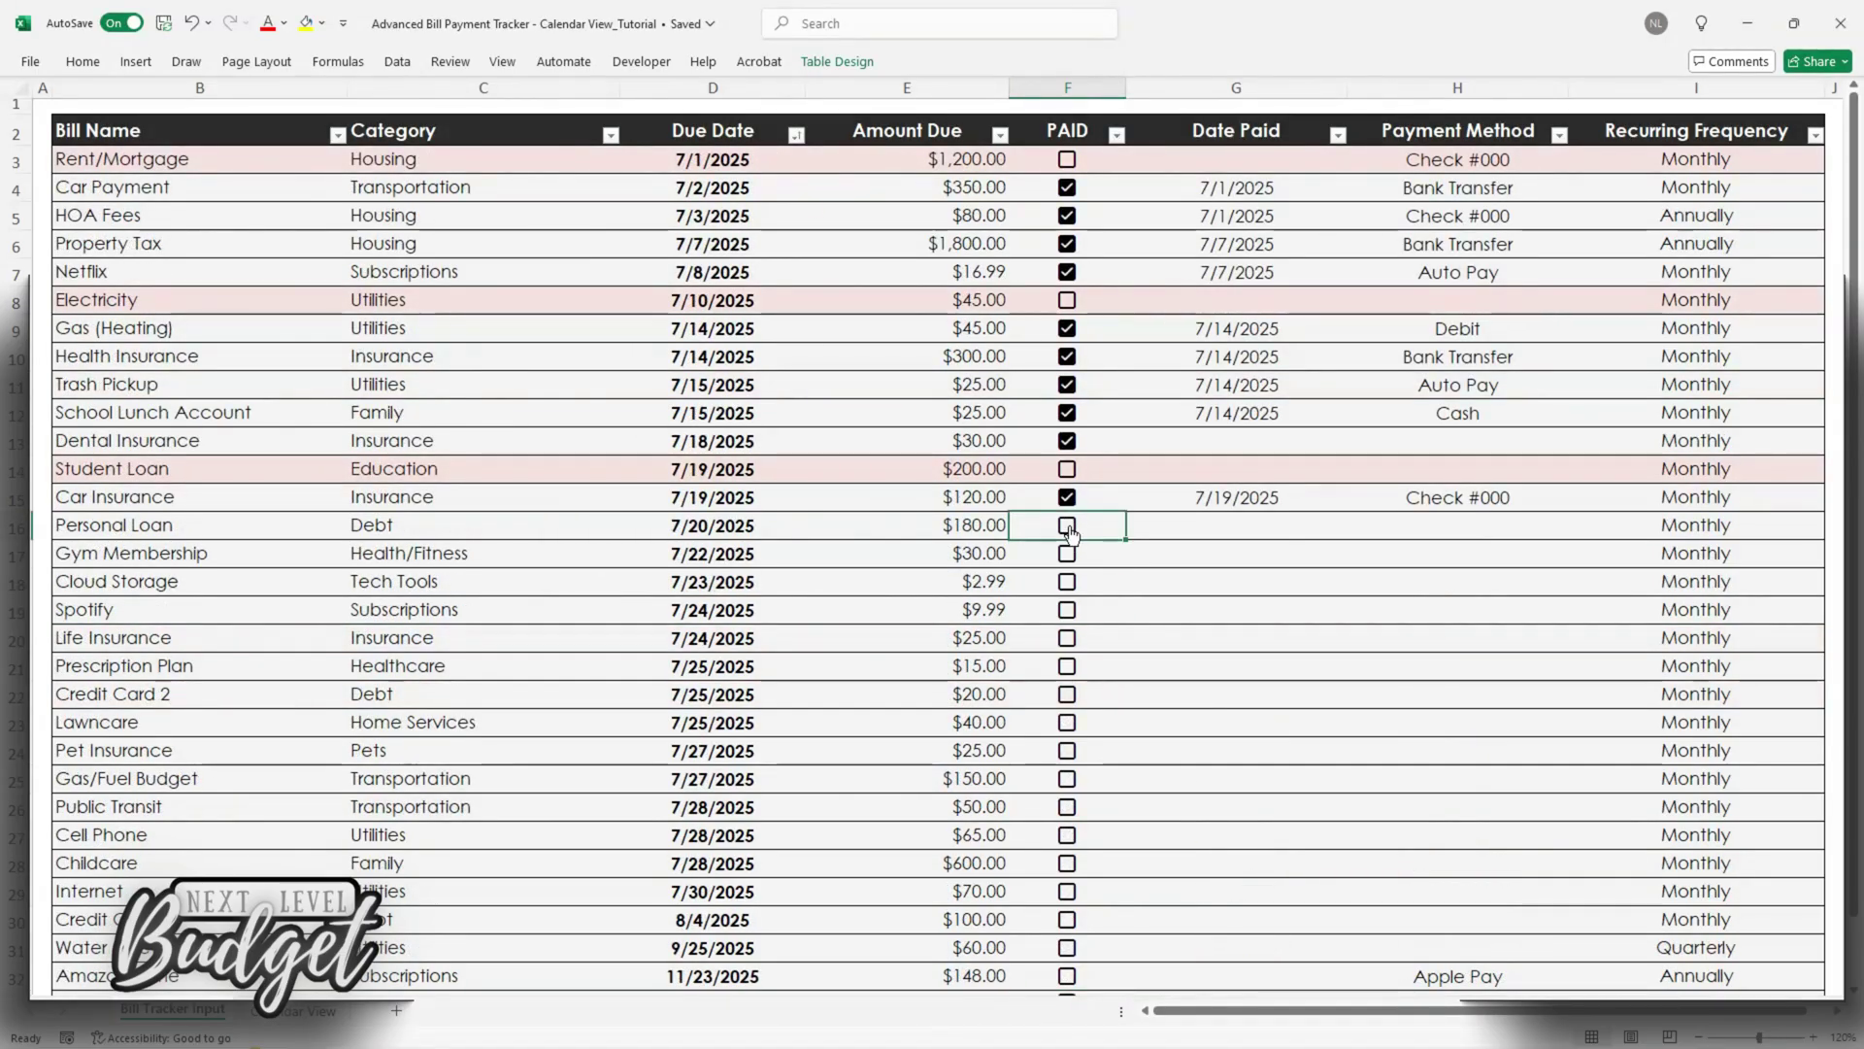
{"action": "left_click", "coordinate": [1067, 273]}
{"action": "left_click", "coordinate": [314, 1015]}
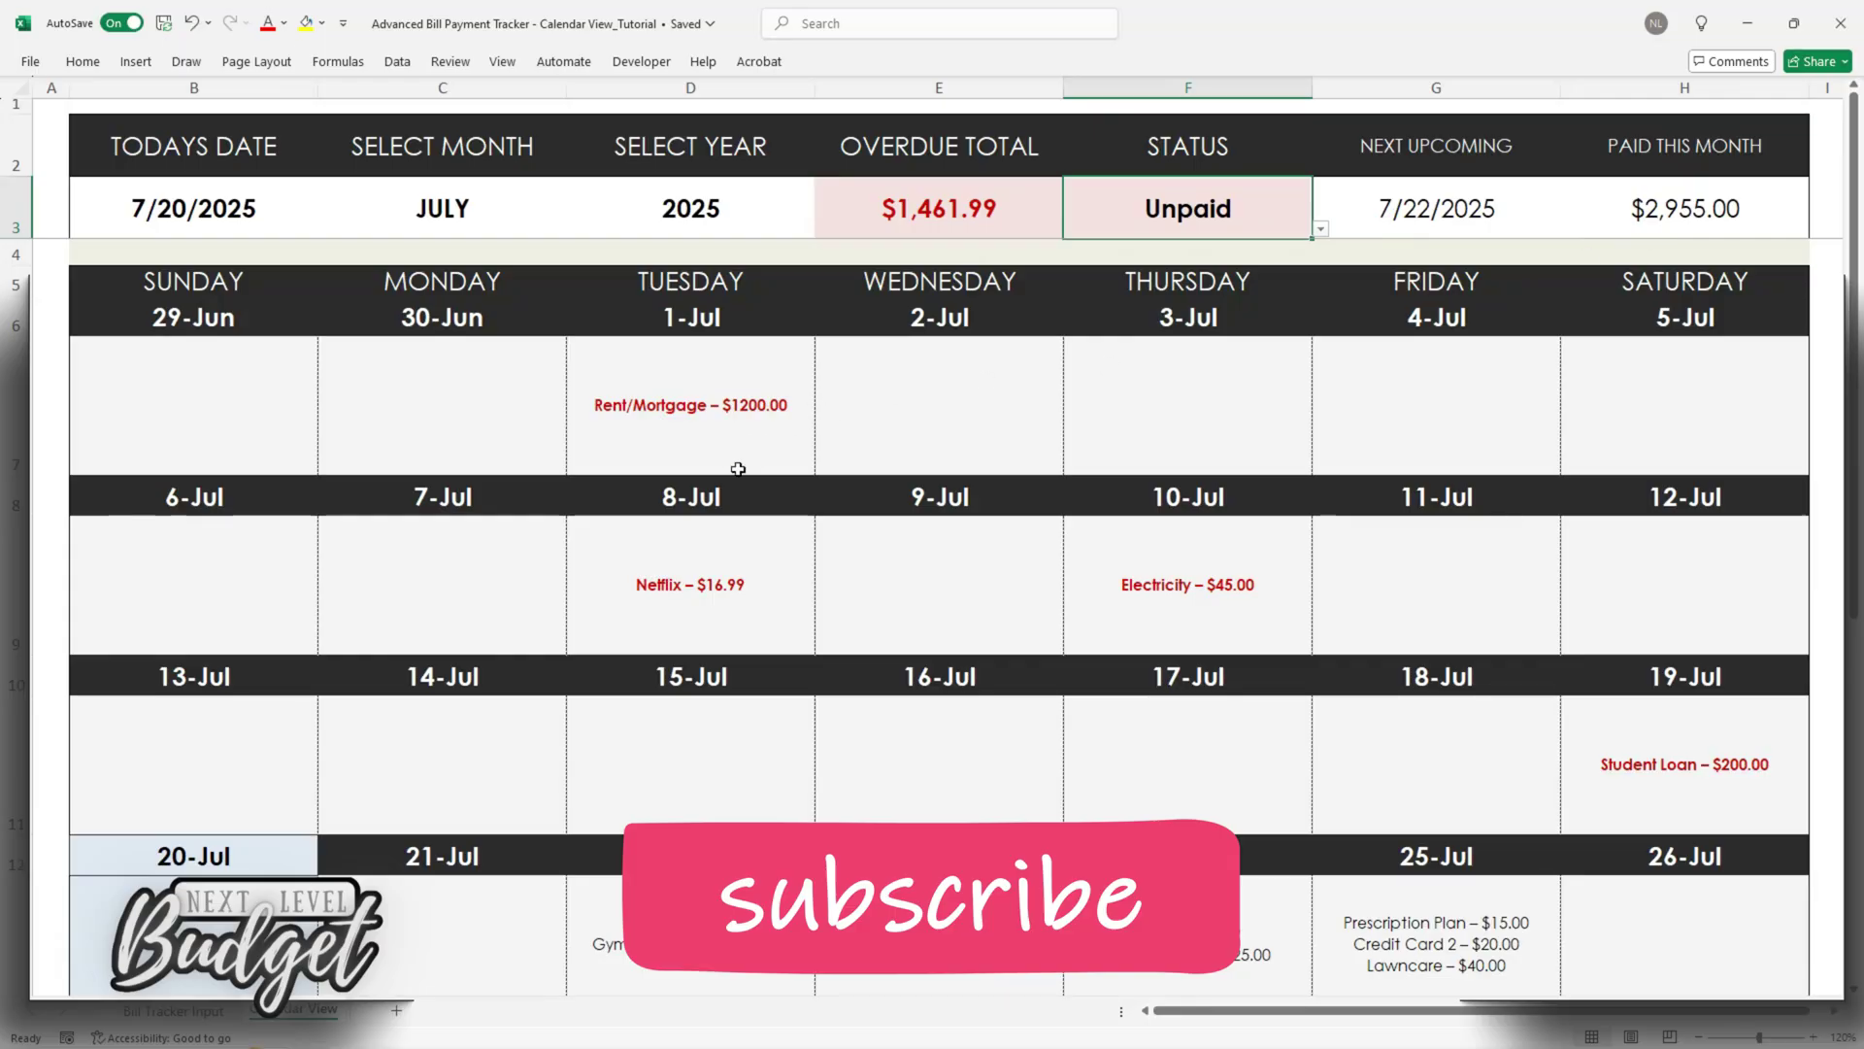
Open the C3 month dropdown, currently JULY, to list January through December.
{"action": "scroll", "coordinate": [737, 469], "scroll_direction": "down", "scroll_amount": 2}
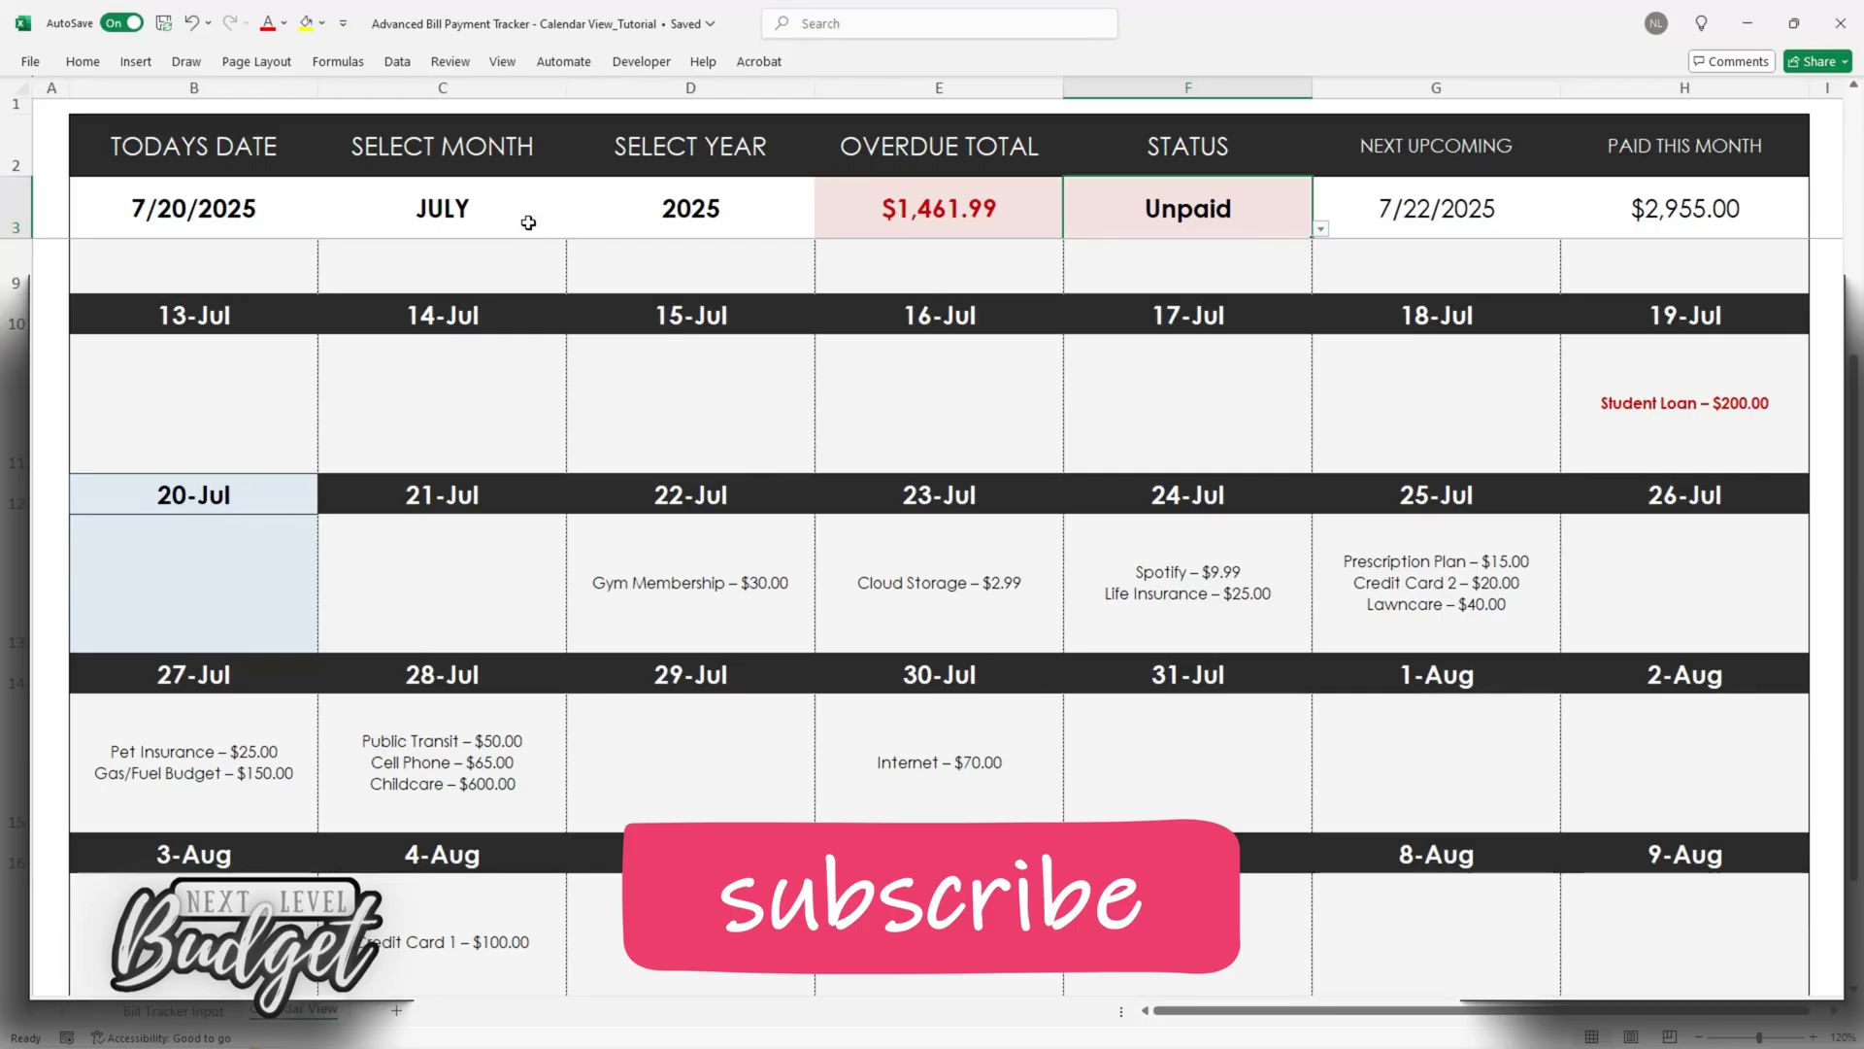
{"action": "left_click", "coordinate": [528, 222]}
{"action": "left_click", "coordinate": [574, 229]}
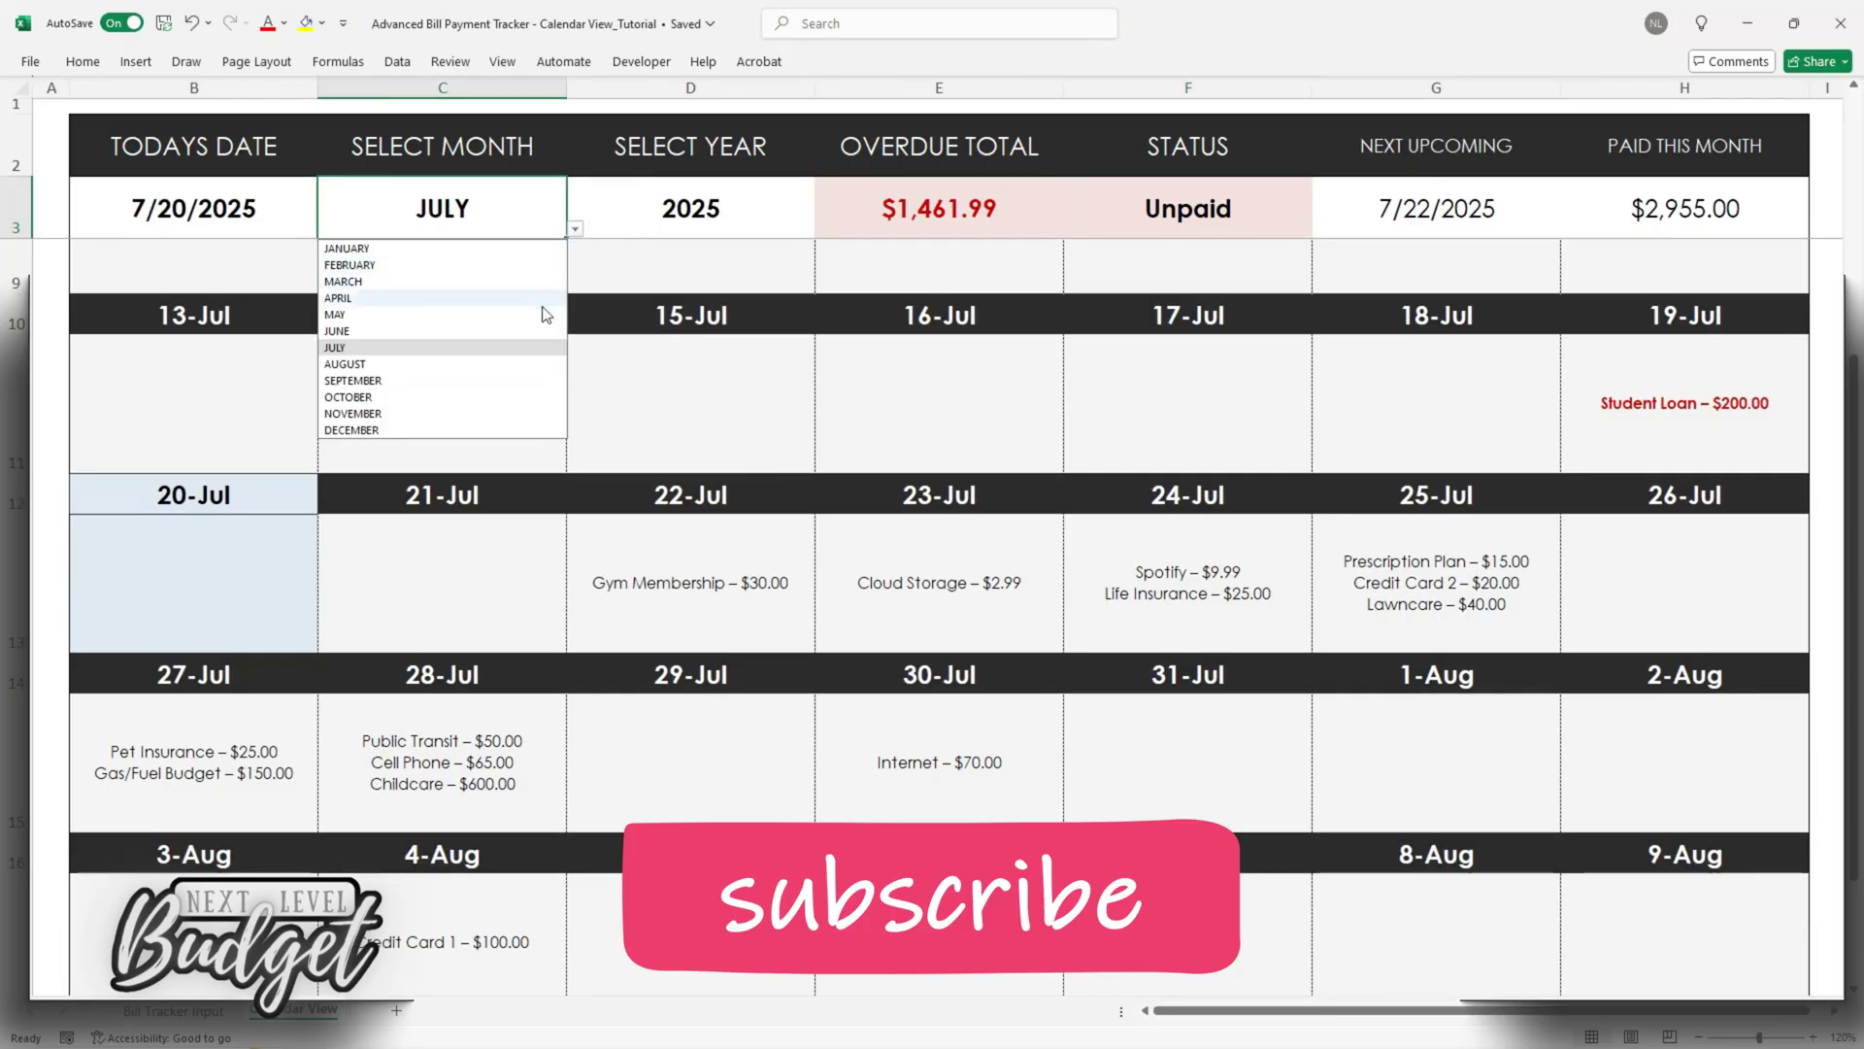